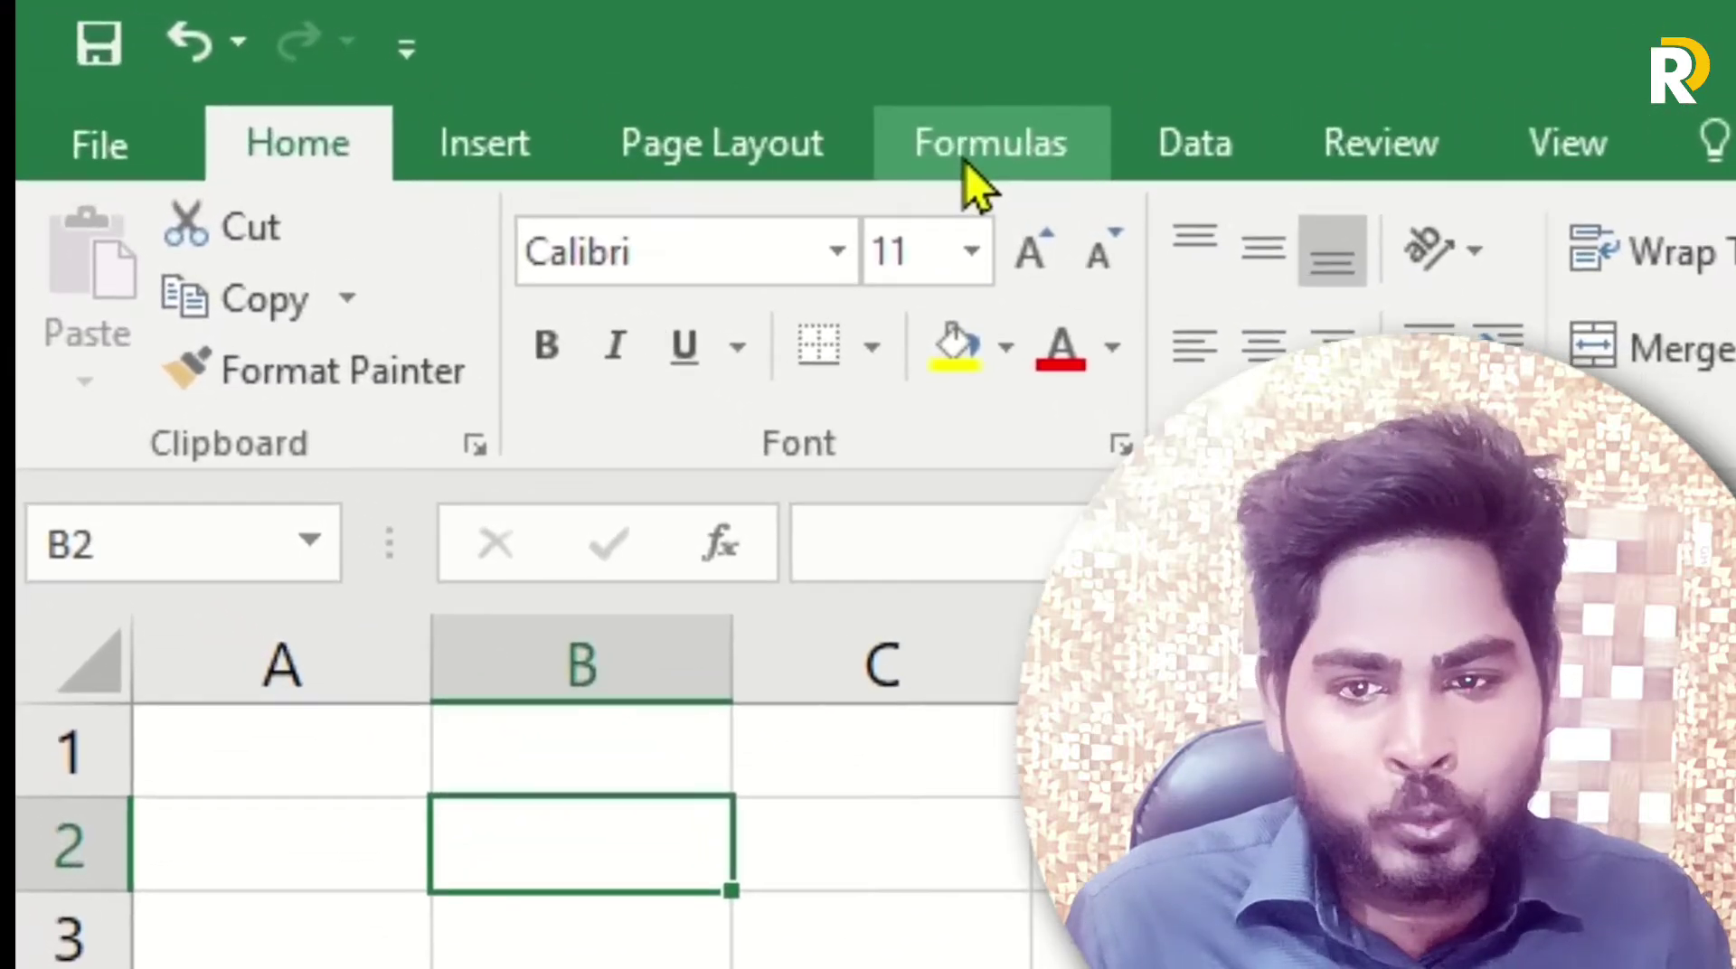
Browse the function library's Financial, Logical and Text function categories
{"action": "left_click", "coordinate": [570, 90]}
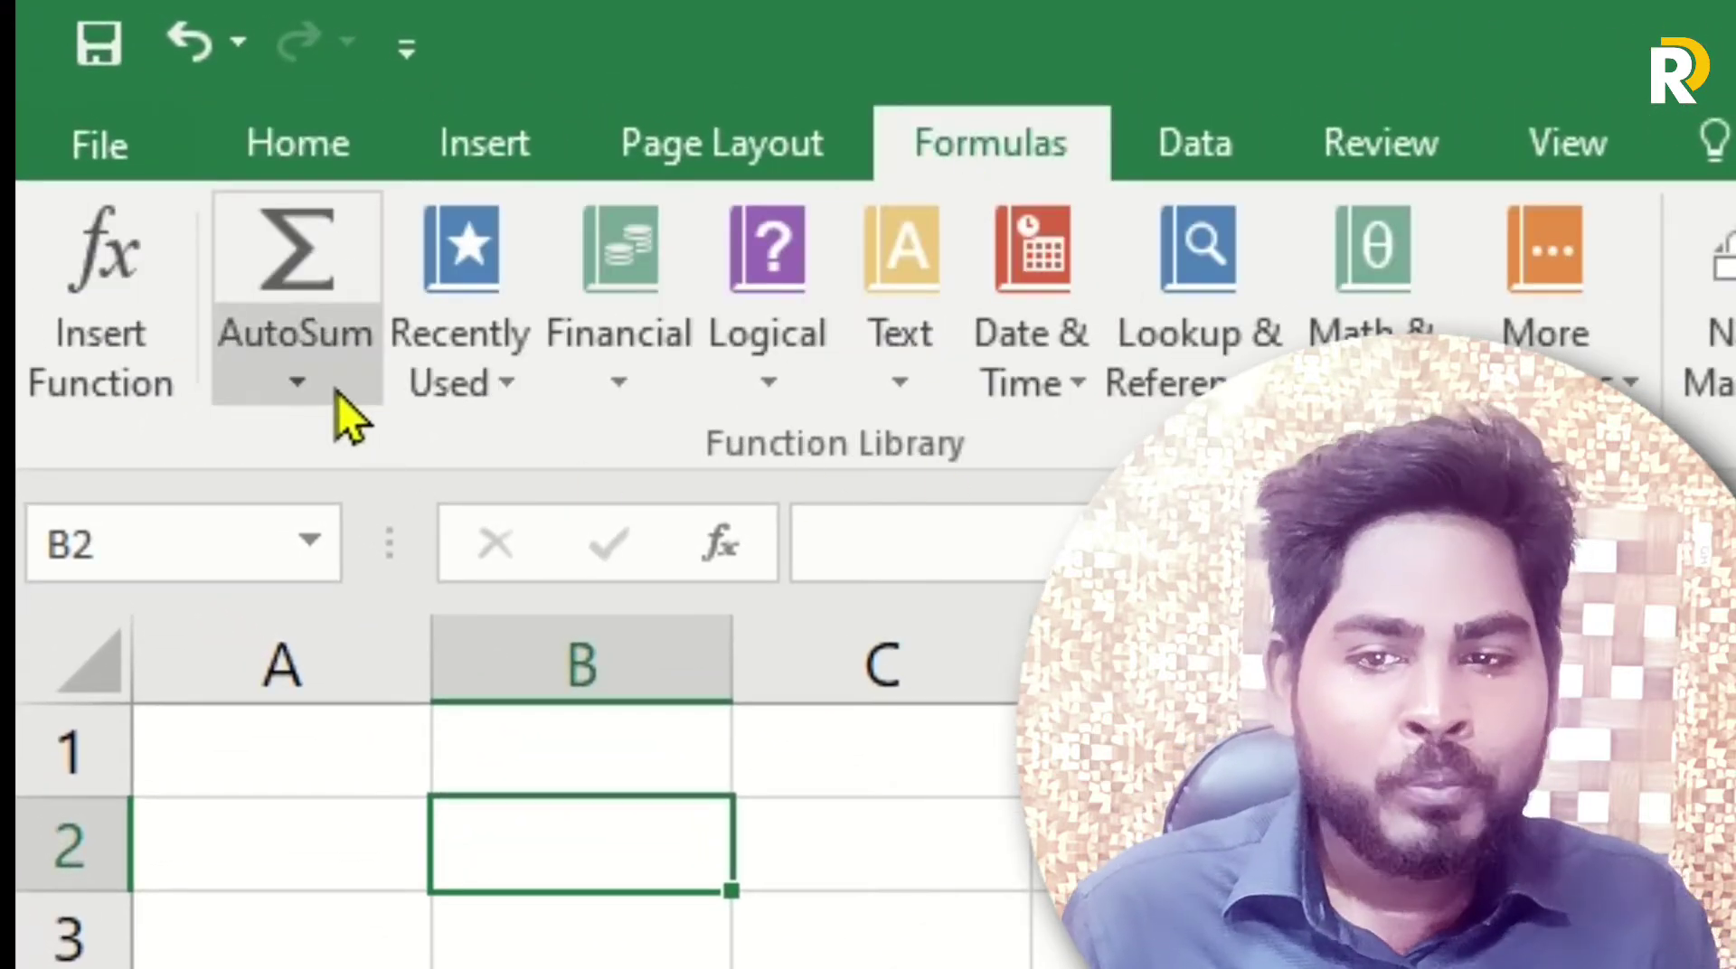
{"action": "left_click", "coordinate": [620, 371]}
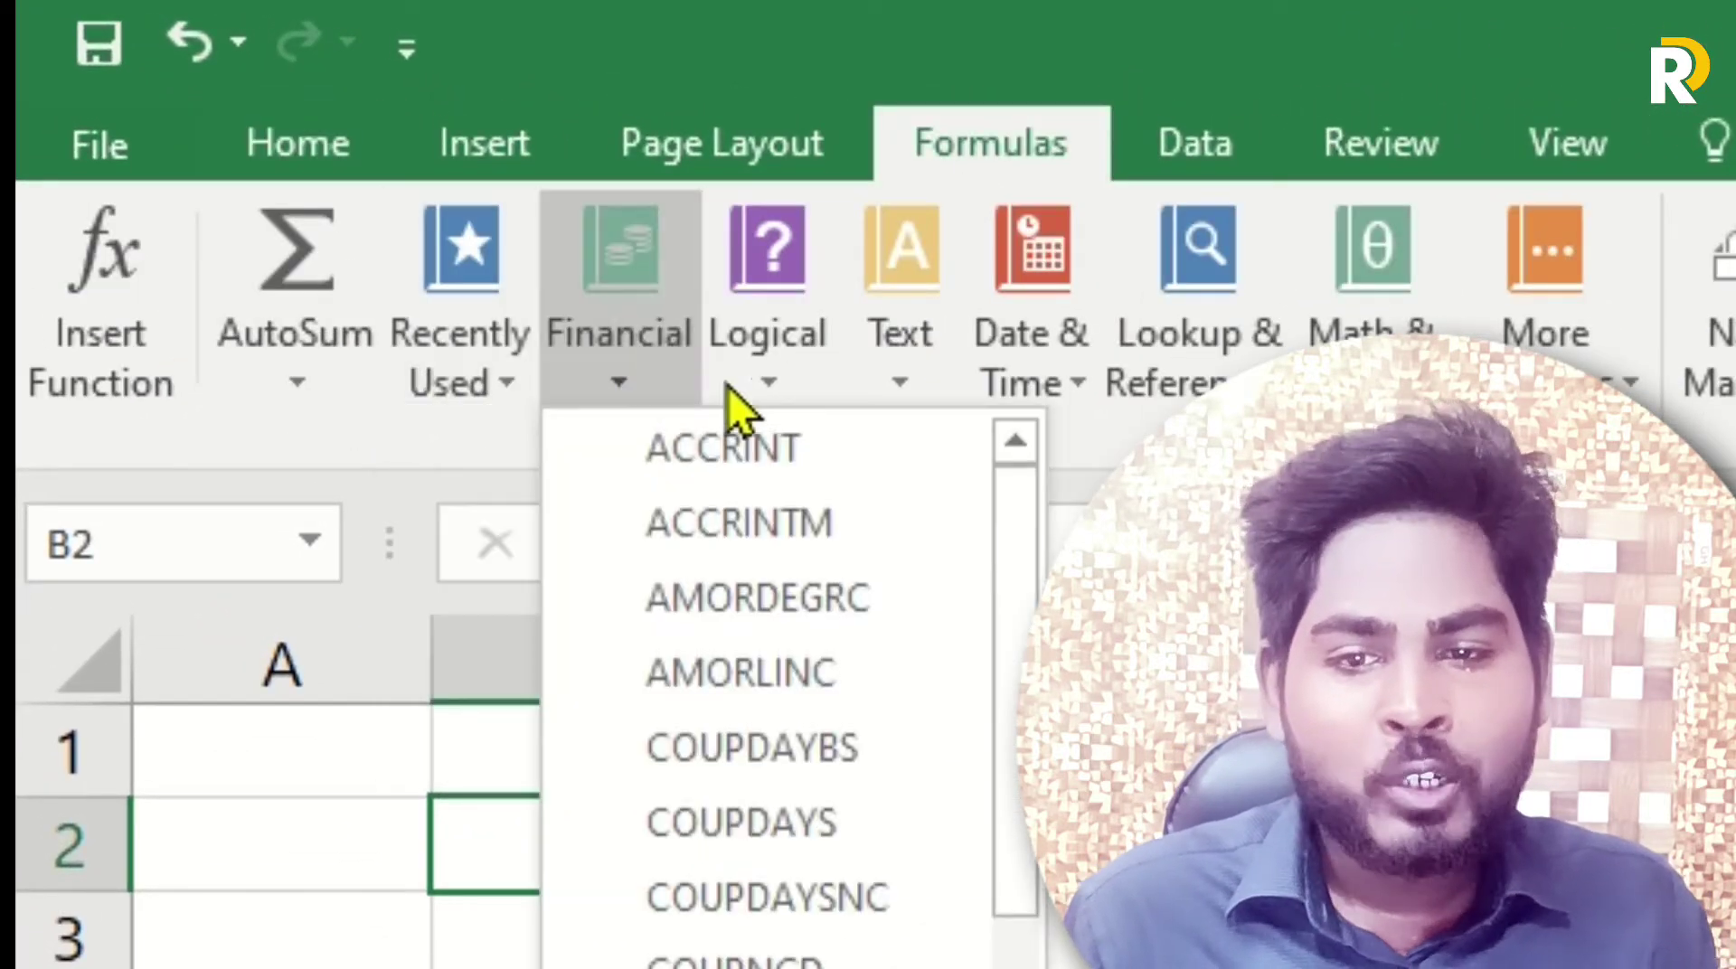
{"action": "left_click", "coordinate": [756, 380]}
{"action": "left_click", "coordinate": [756, 377]}
{"action": "left_click", "coordinate": [875, 385]}
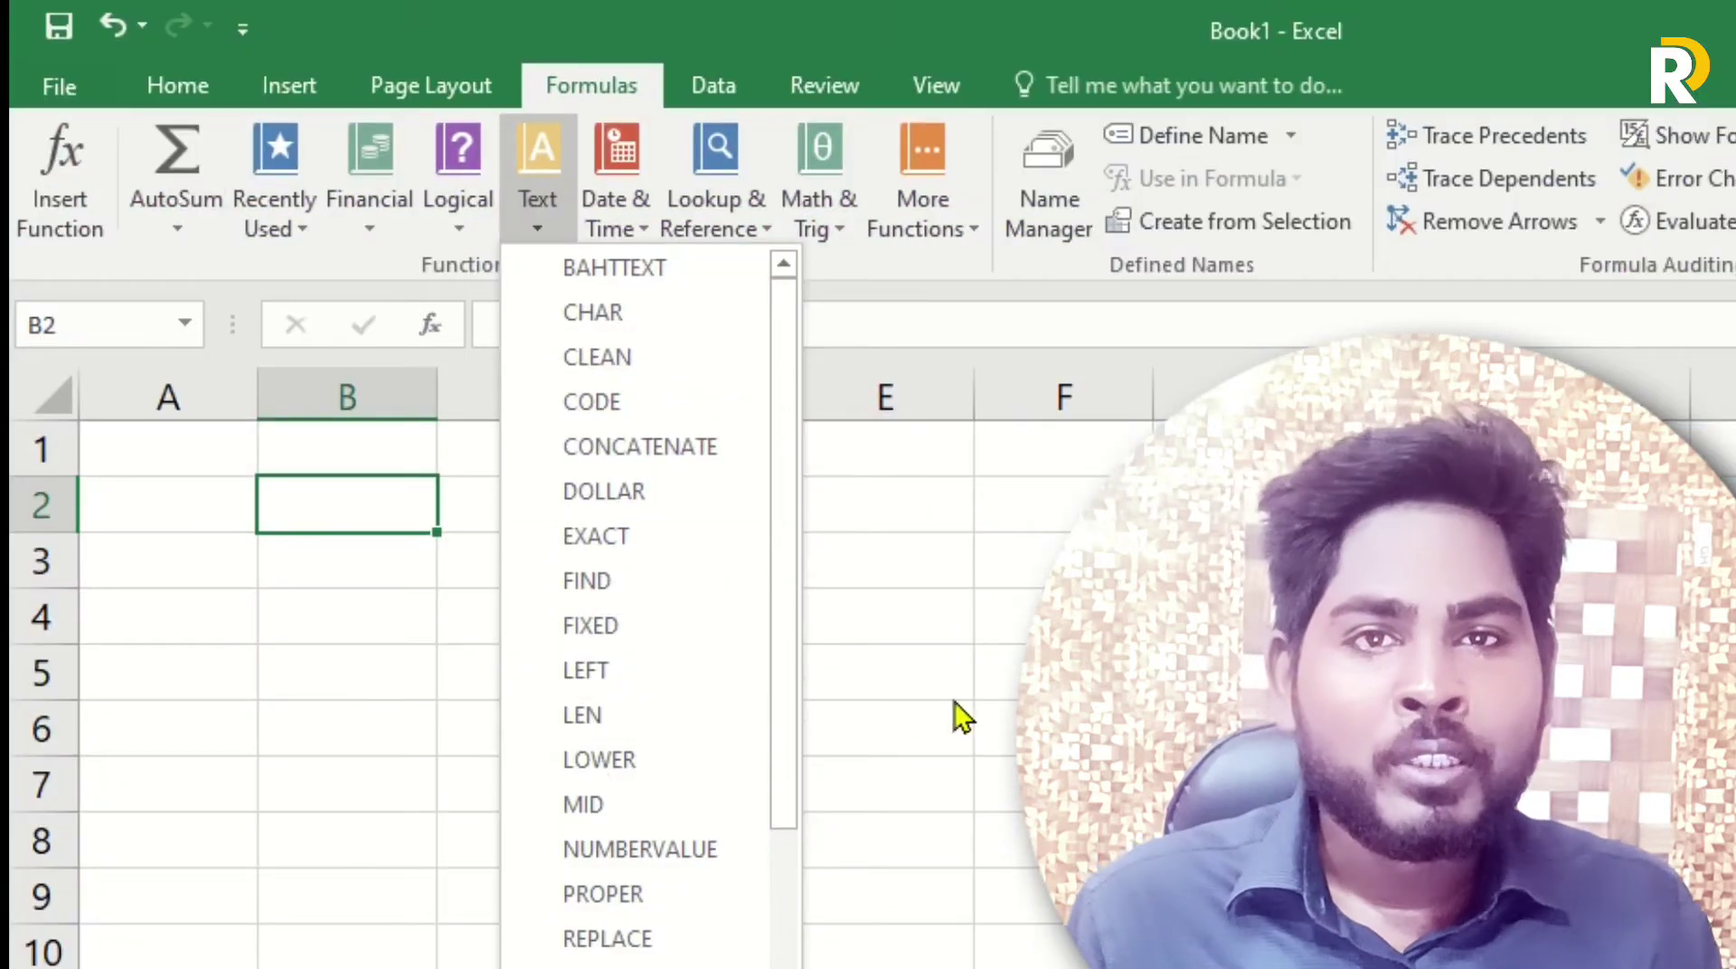
{"action": "left_click", "coordinate": [995, 699]}
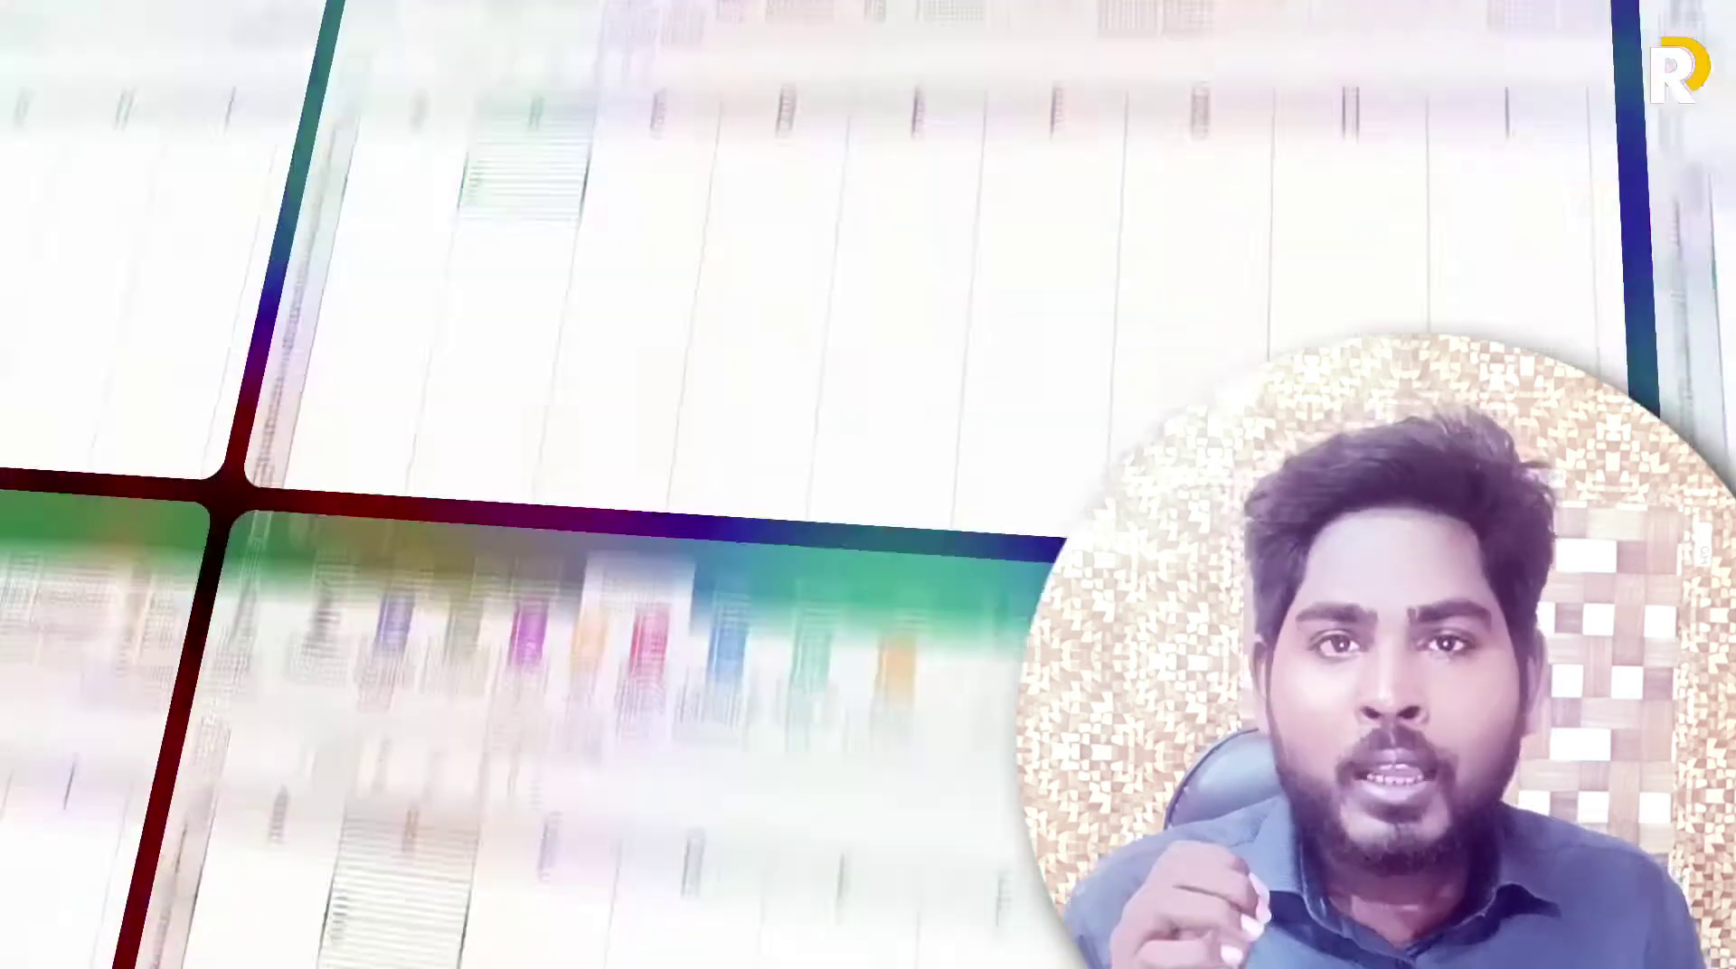
Start a formula in cell B2 with =r and look through the suggested functions from RAND to RATE
{"action": "type", "text": "="}
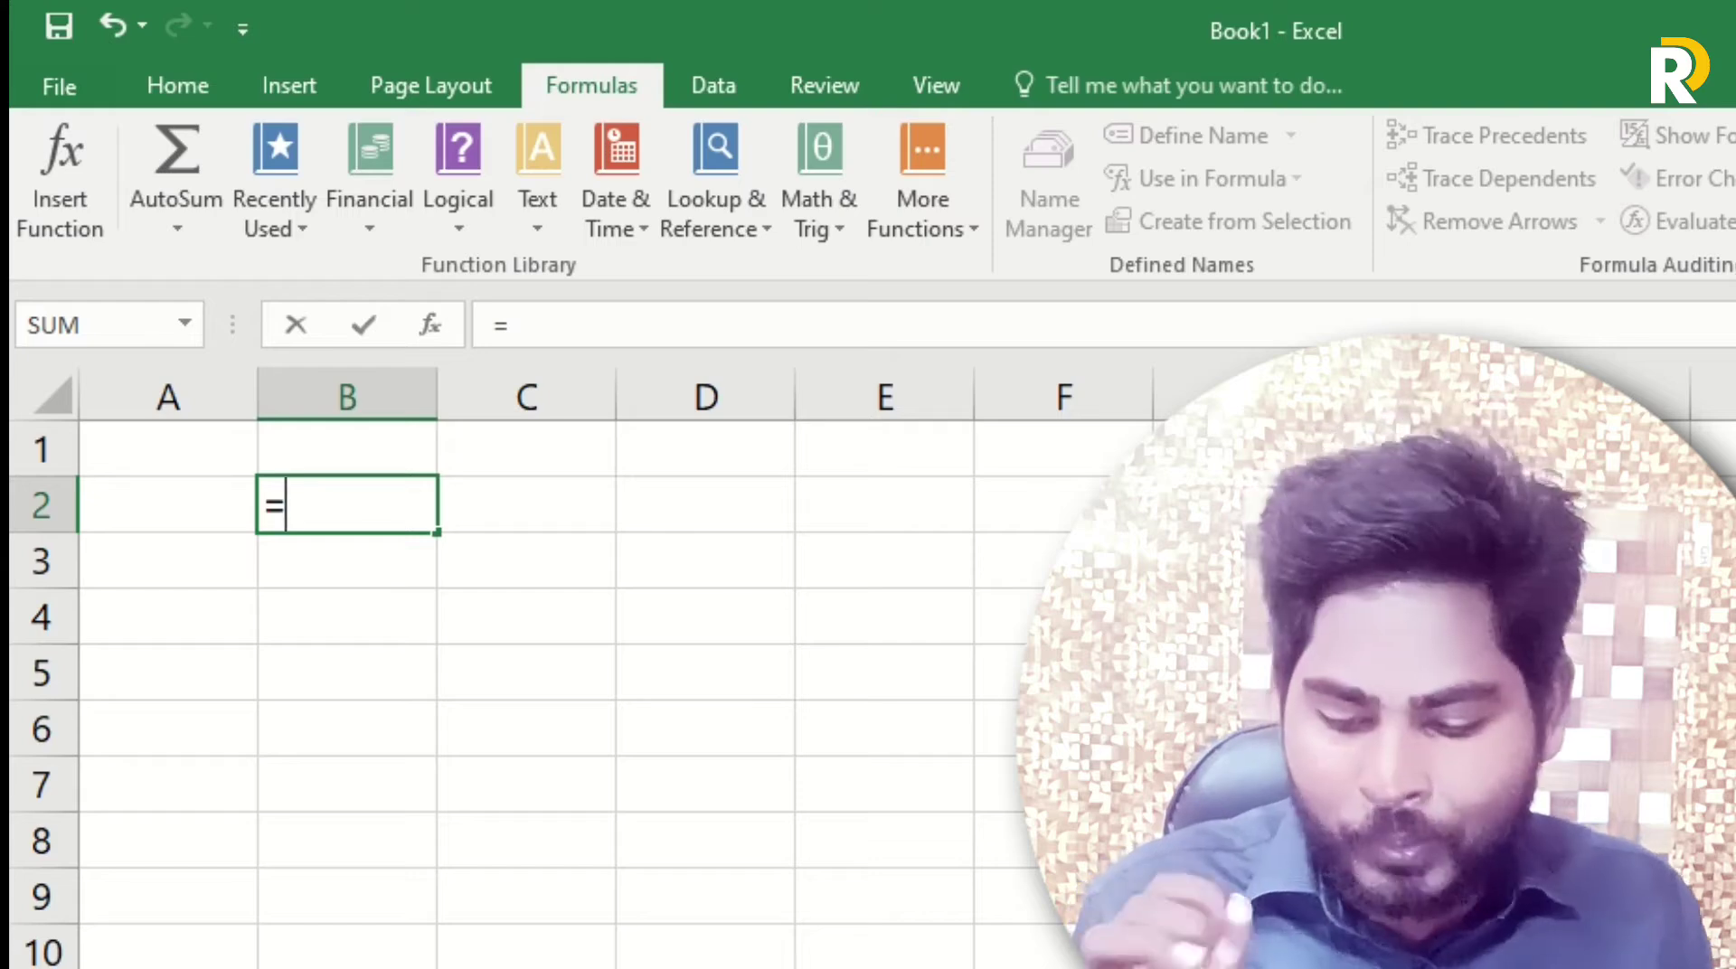
{"action": "type", "text": "r"}
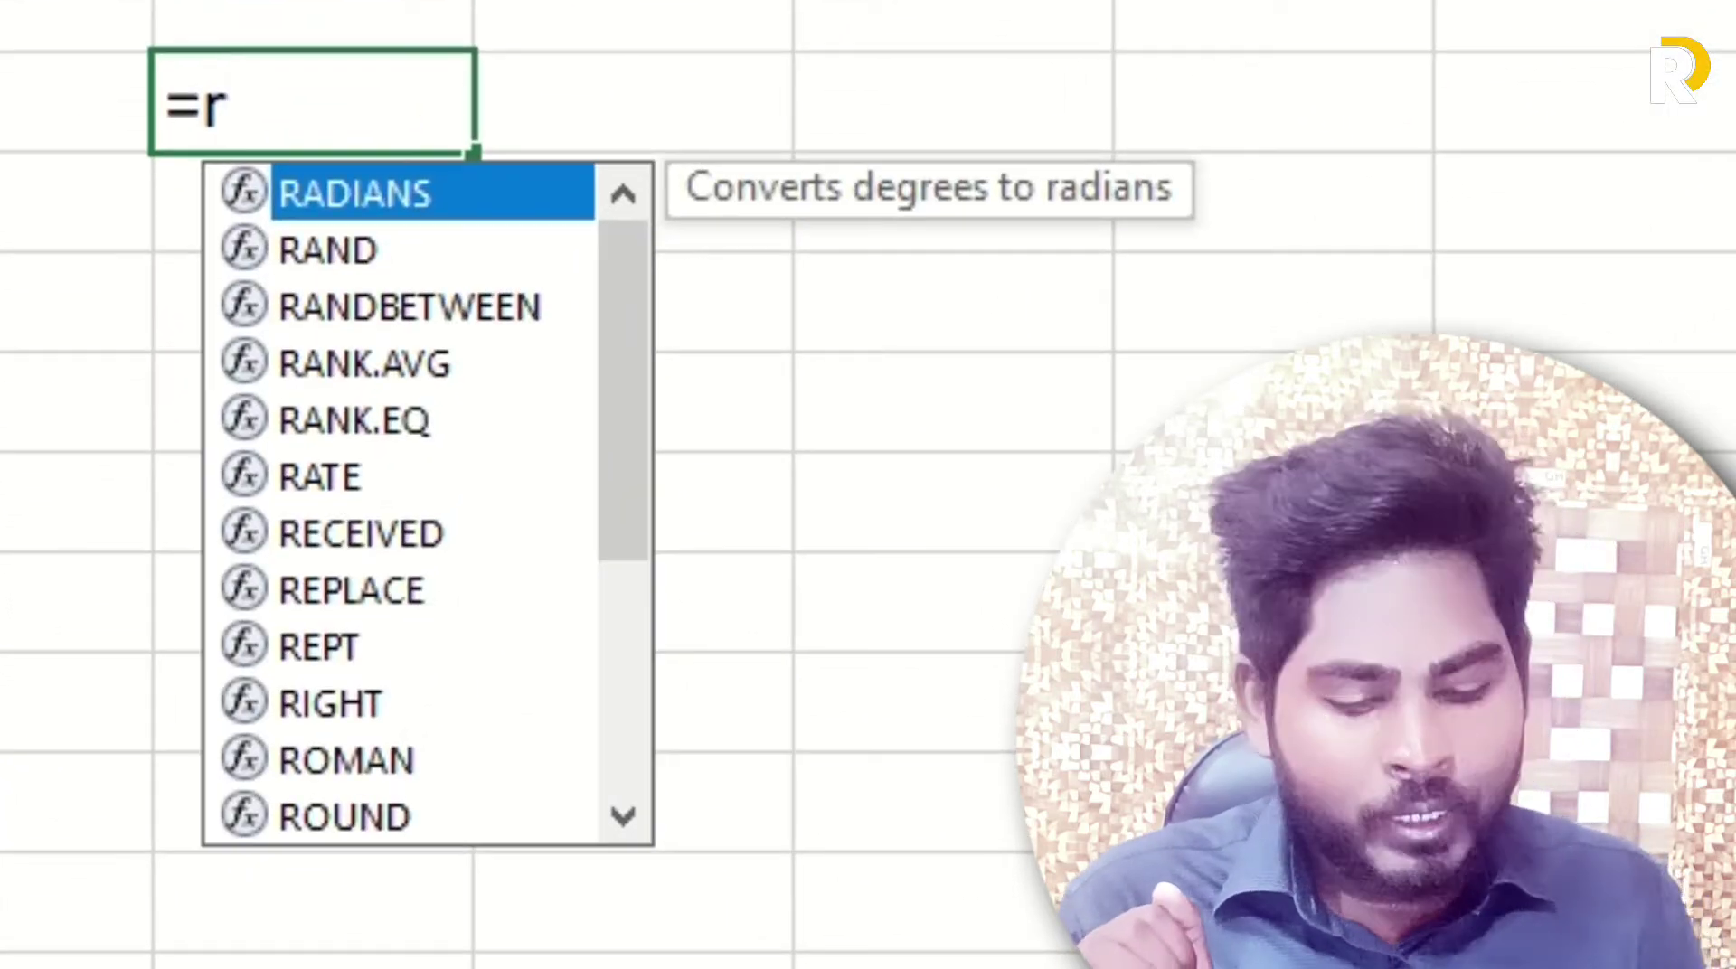
{"action": "key", "text": "Down"}
{"action": "key", "text": "Down"}
{"action": "key", "text": "Down"}
{"action": "key", "text": "Down"}
{"action": "key", "text": "Down"}
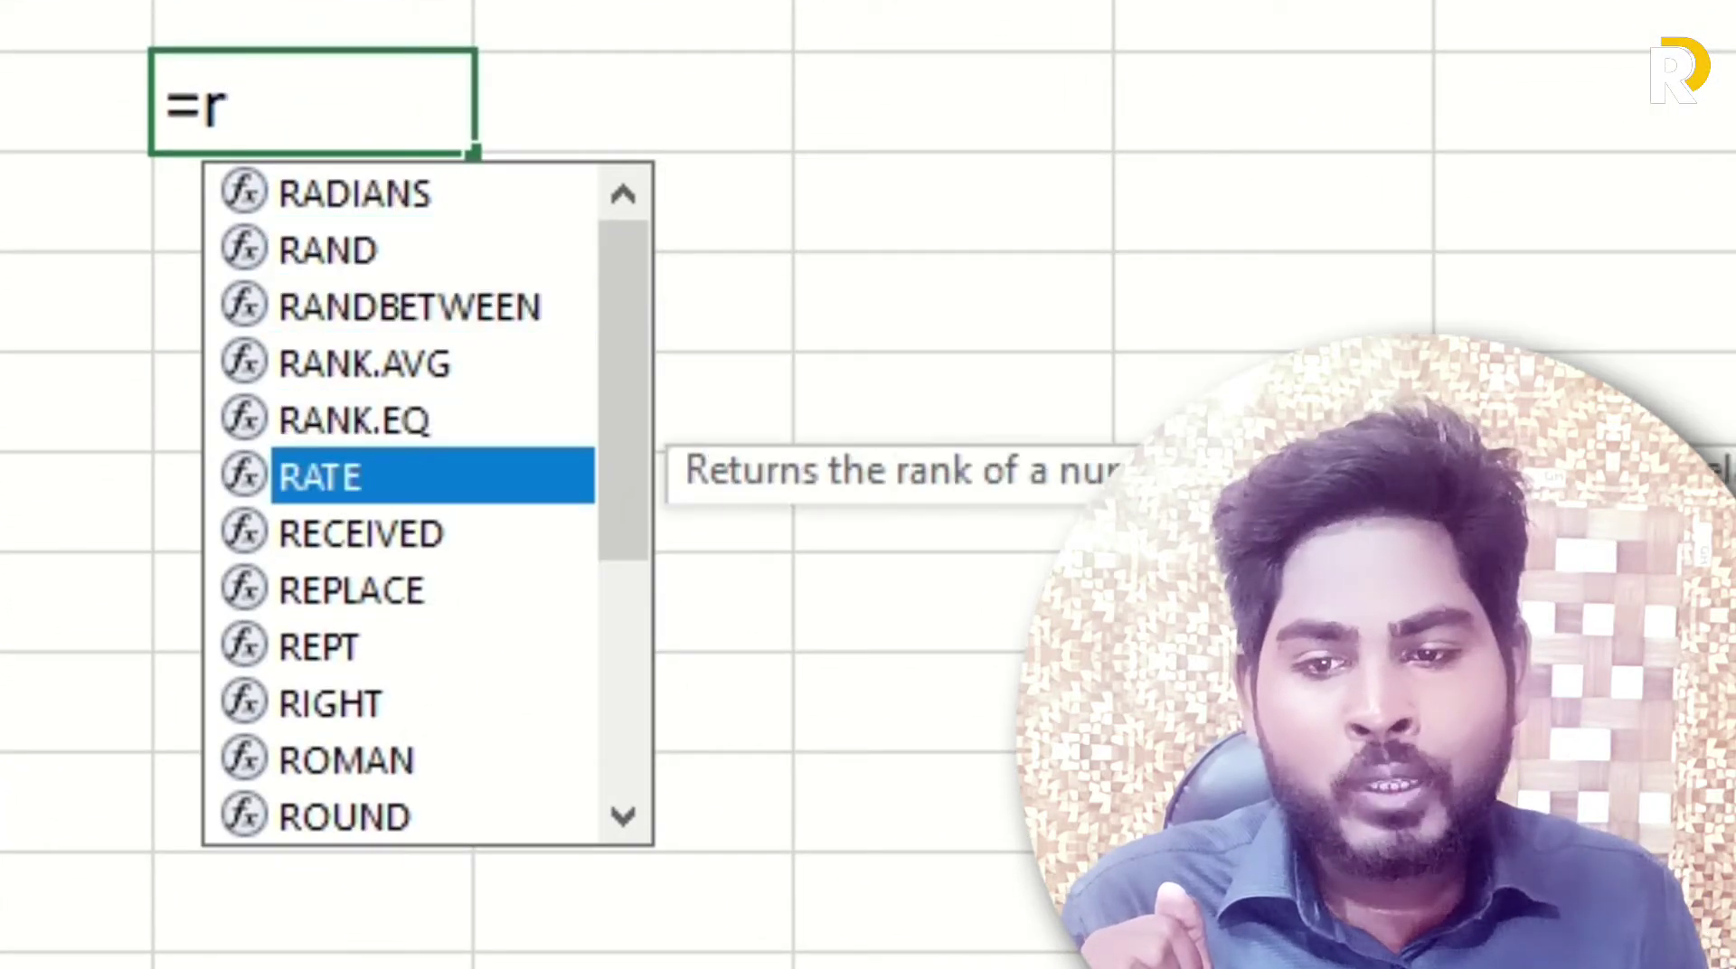
{"action": "key", "text": "Up"}
{"action": "key", "text": "Up"}
{"action": "key", "text": "Up"}
{"action": "key", "text": "Up"}
{"action": "key", "text": "Down"}
{"action": "key", "text": "Down"}
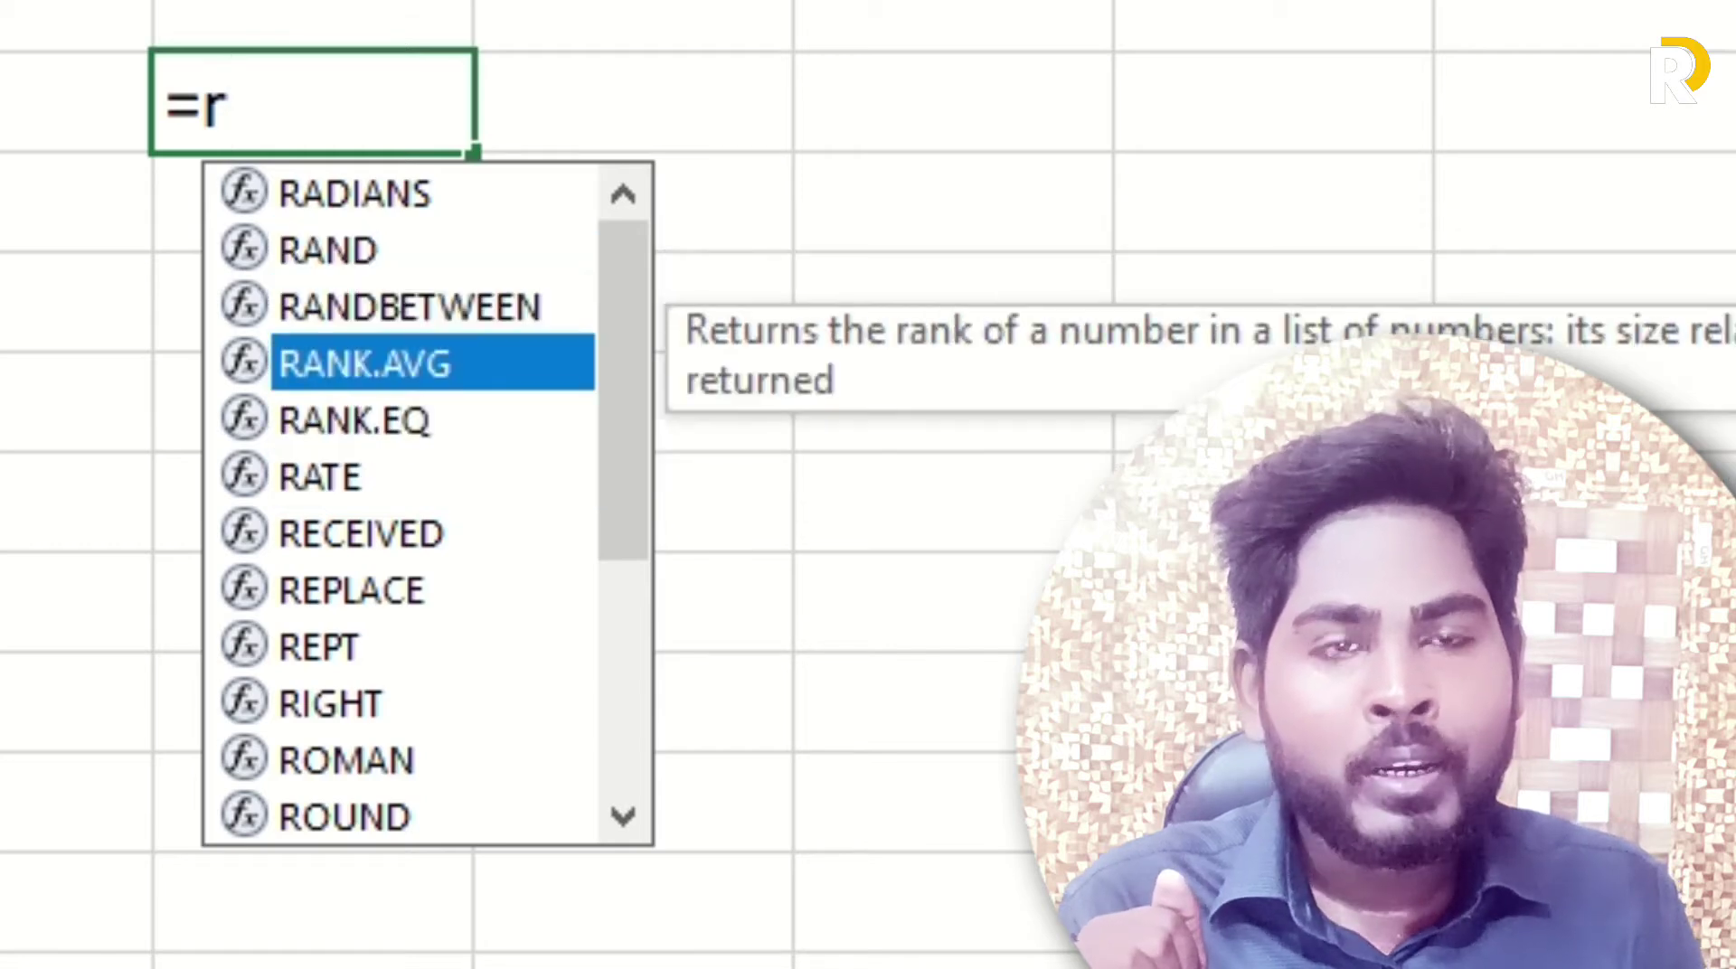
{"action": "key", "text": "Down"}
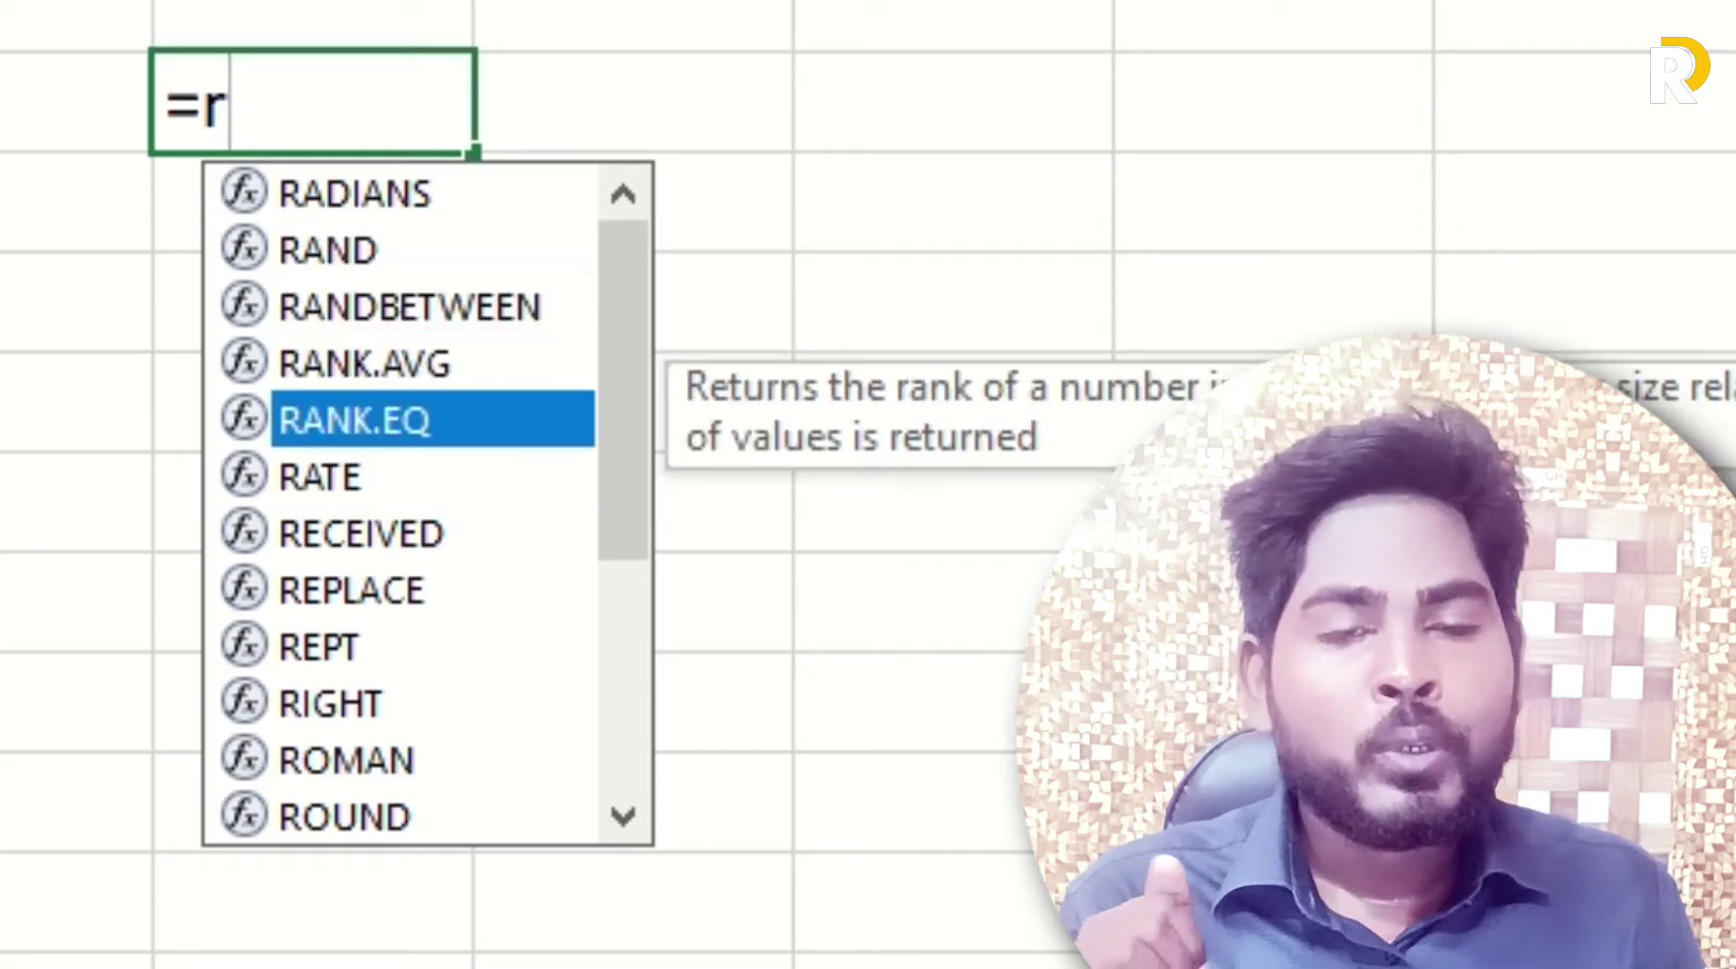
{"action": "key", "text": "Down"}
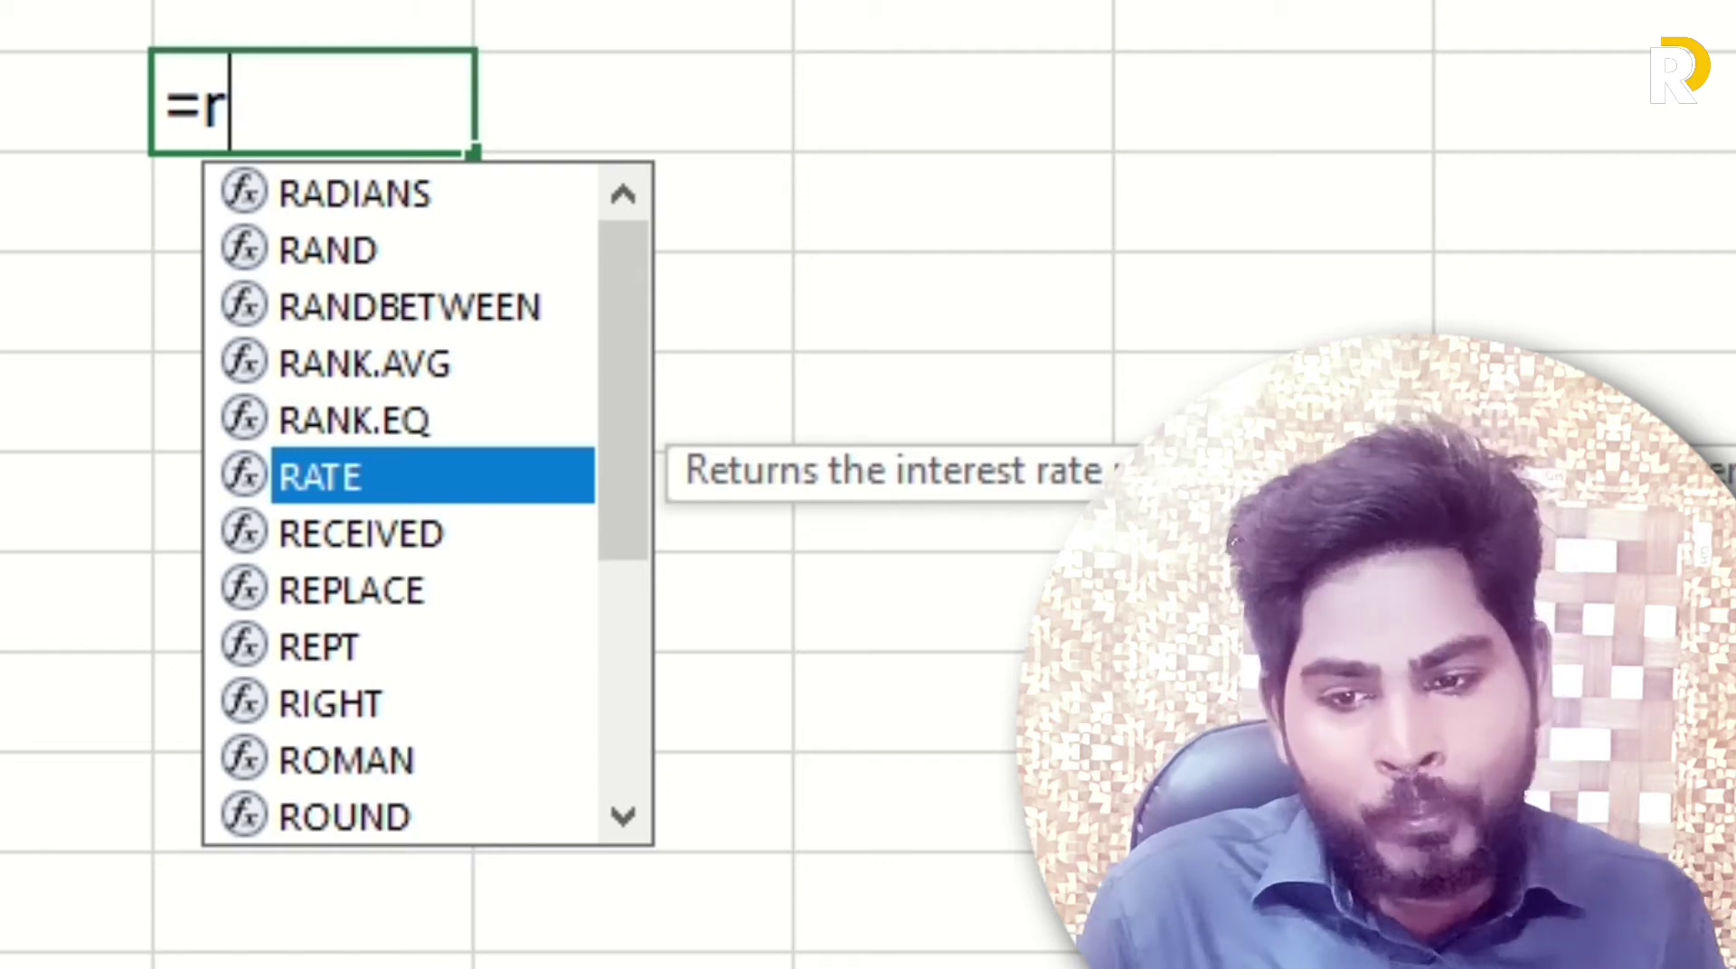
{"action": "key", "text": "Up"}
{"action": "key", "text": "Up"}
{"action": "key", "text": "Up"}
{"action": "key", "text": "Up"}
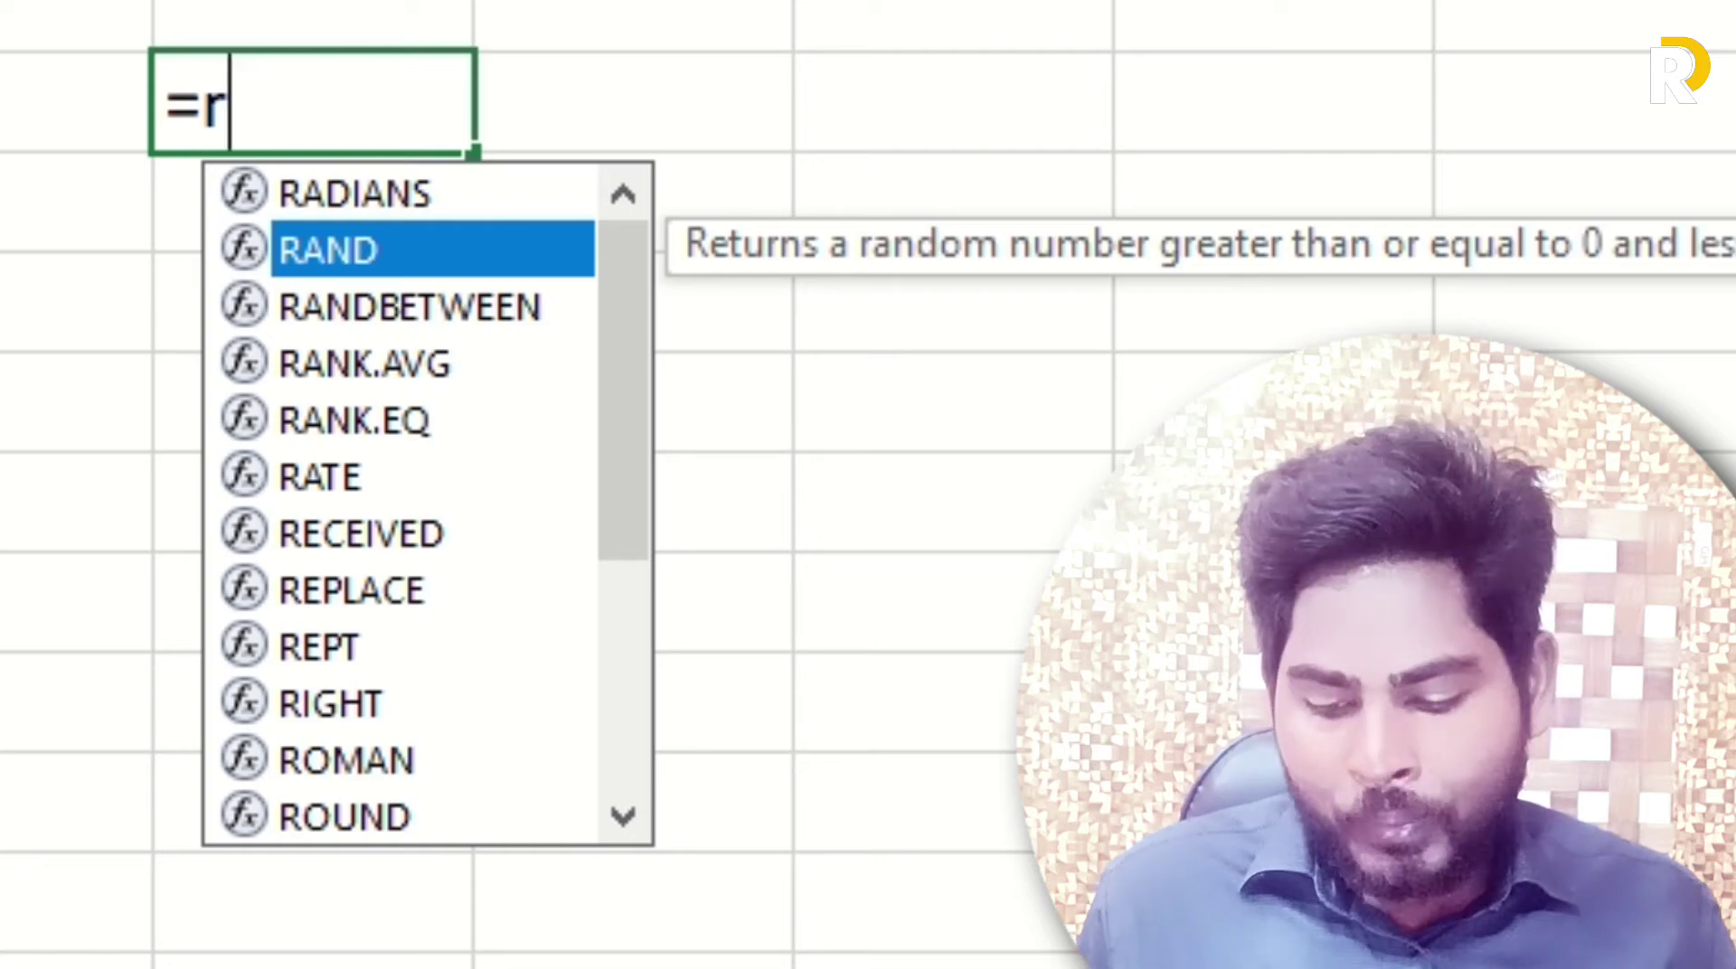
{"action": "type", "text": "and"}
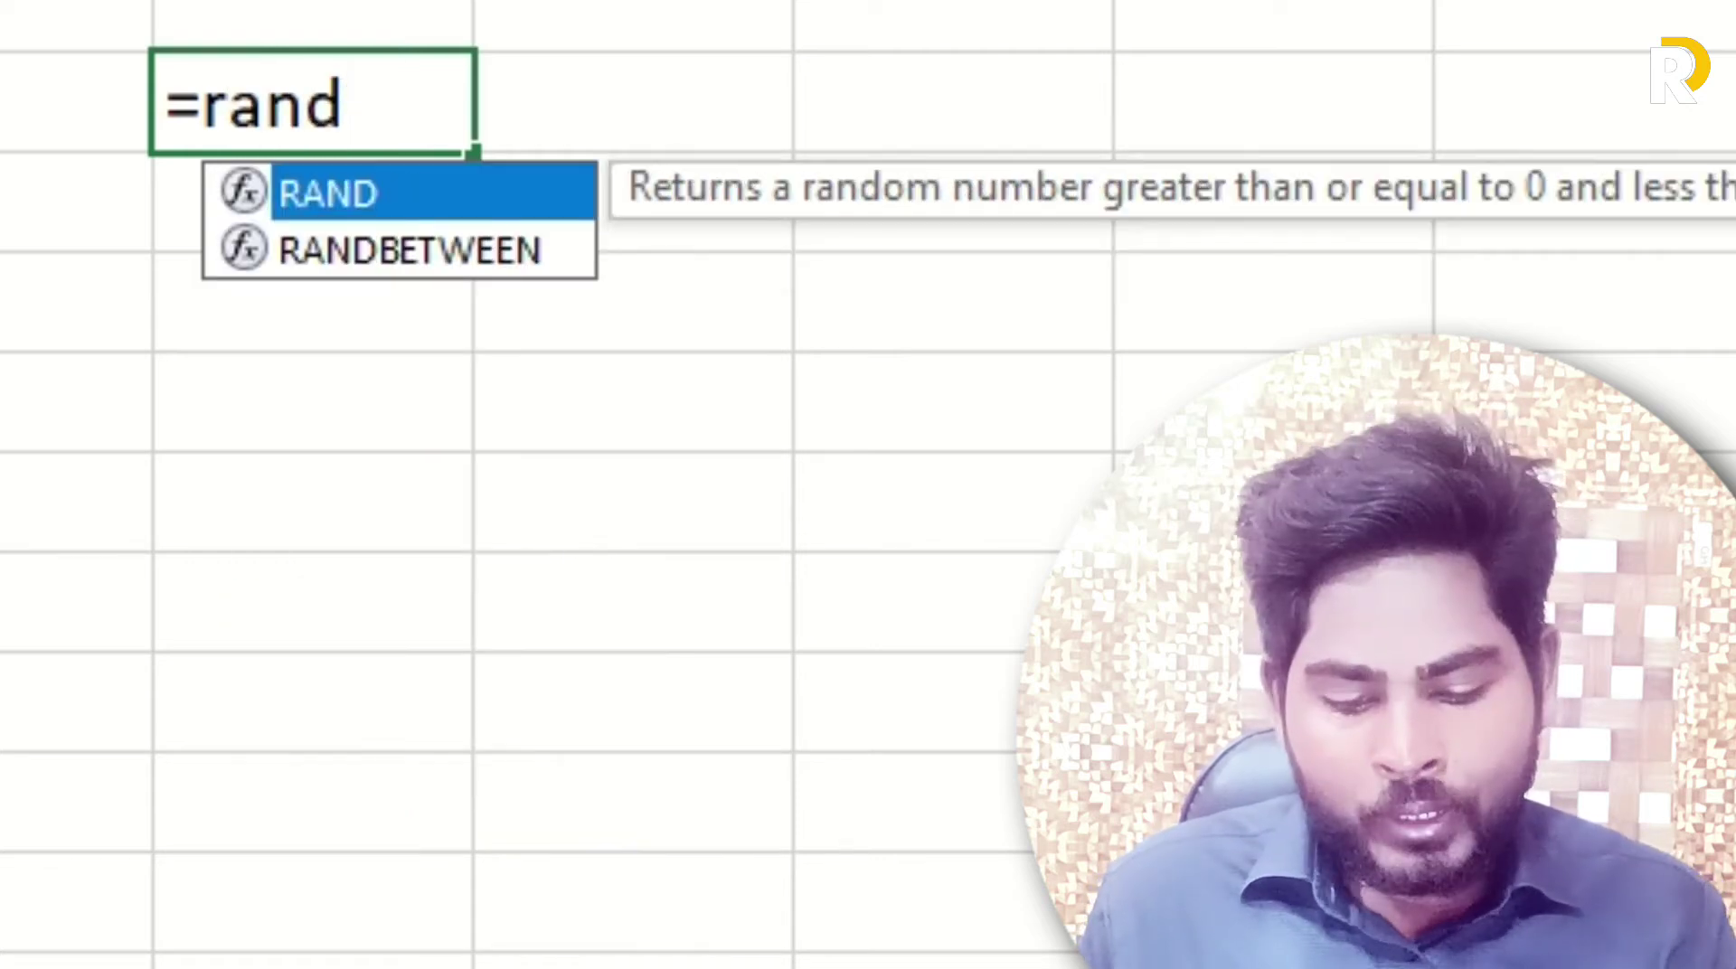
{"action": "type", "text": "("}
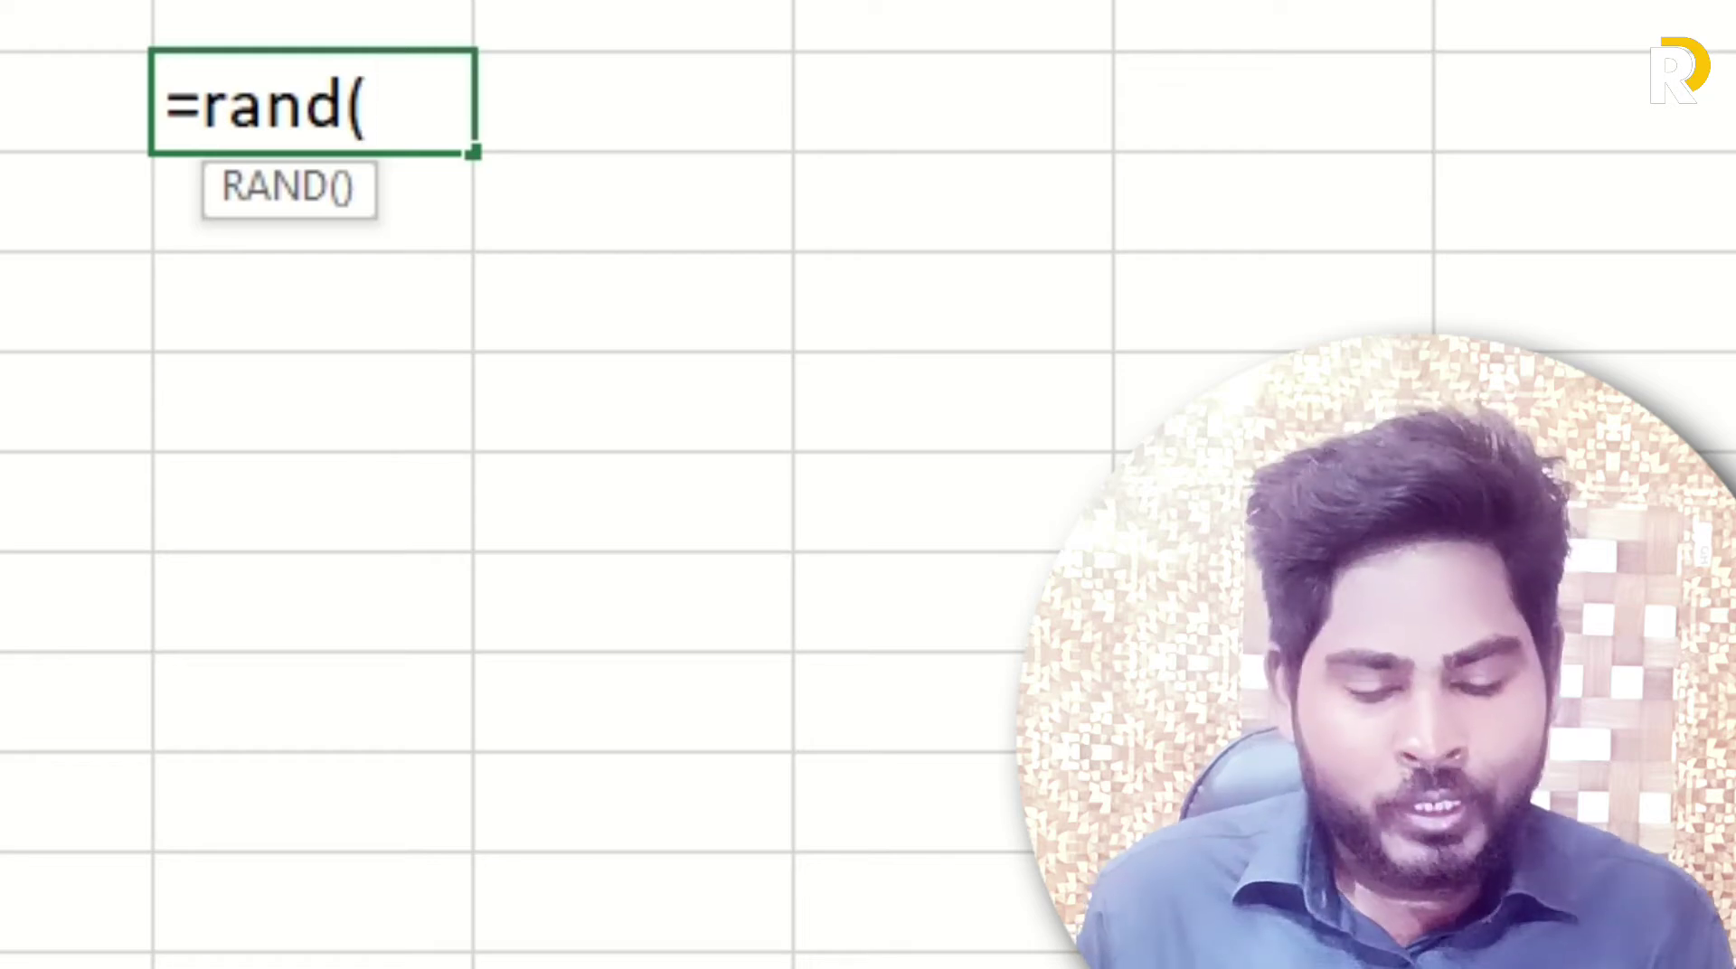
{"action": "key", "text": "BackSpace"}
{"action": "key", "text": "BackSpace"}
{"action": "key", "text": "BackSpace"}
{"action": "key", "text": "BackSpace"}
{"action": "key", "text": "BackSpace"}
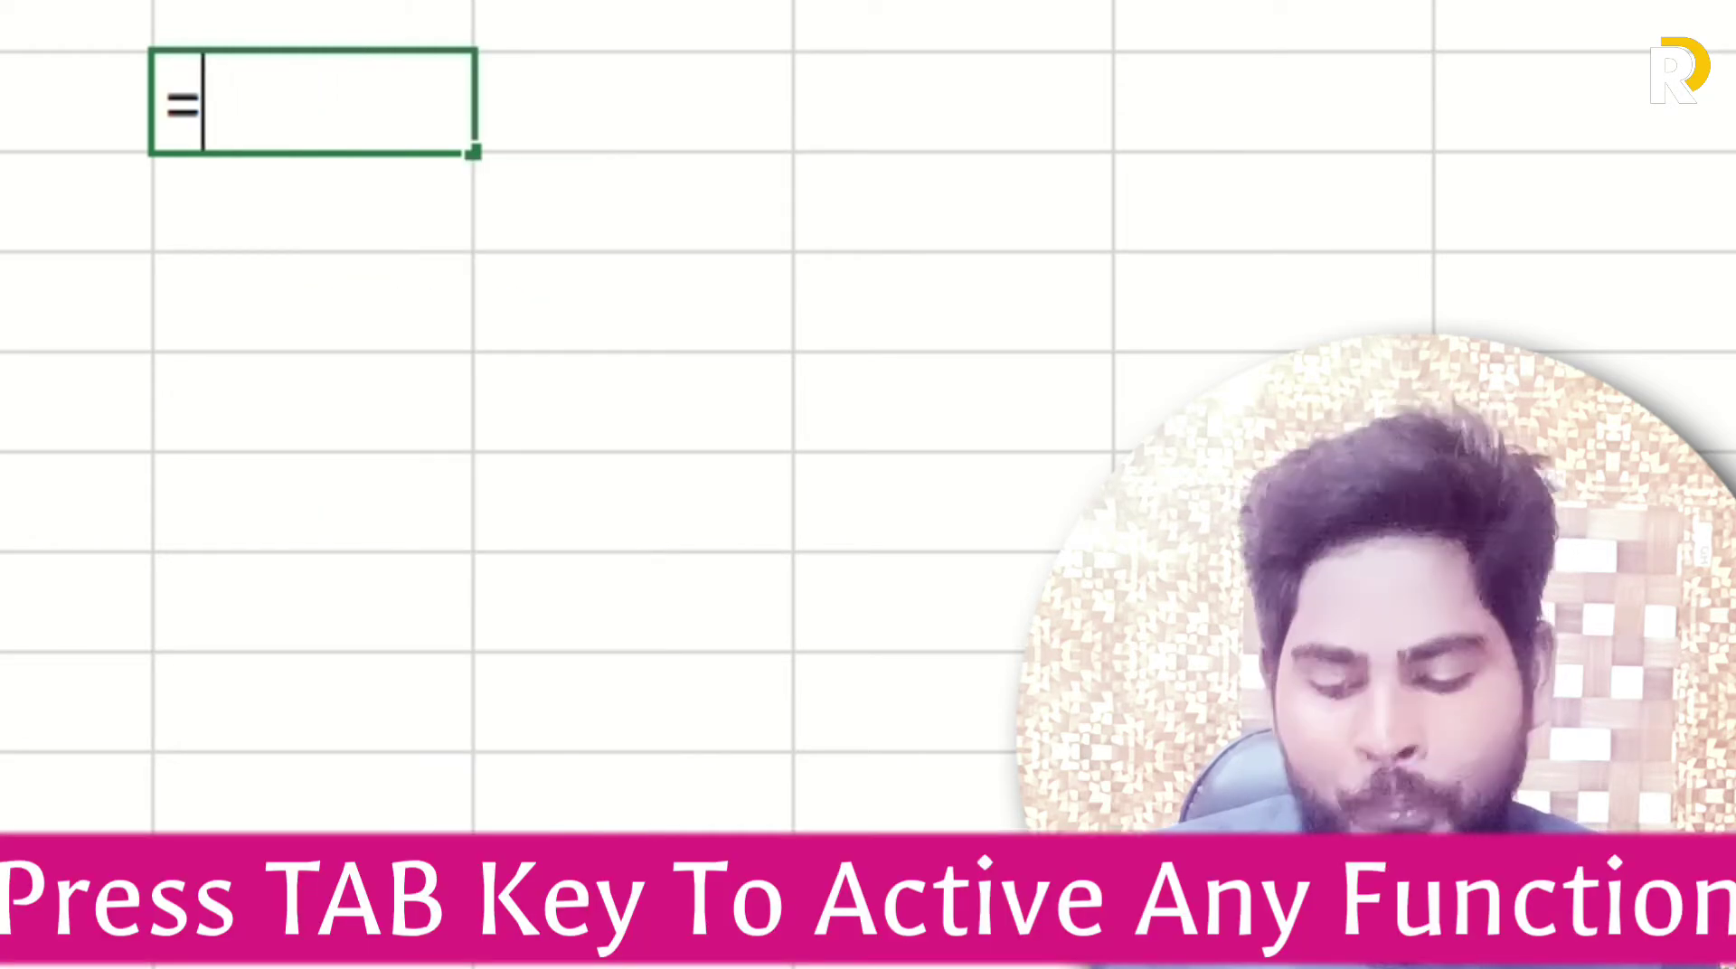
Enter the formula =RAND() in cell B2, picking RAND from the suggested functions, and reselect the cell
{"action": "type", "text": "r"}
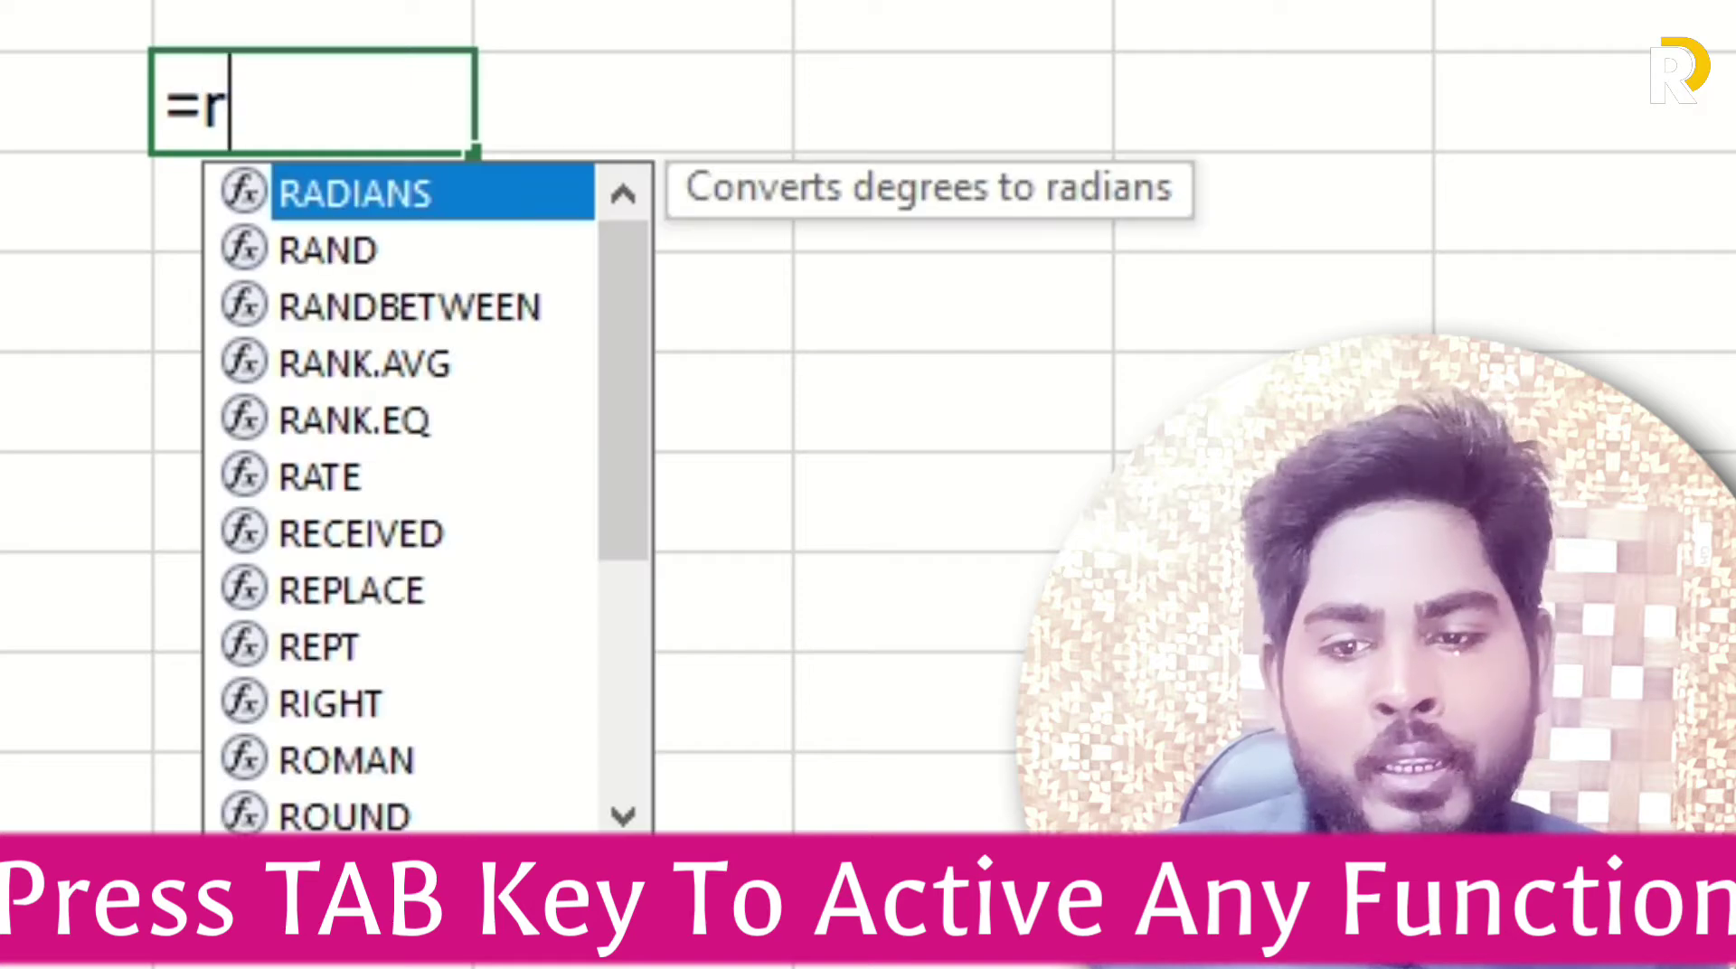
{"action": "key", "text": "Down"}
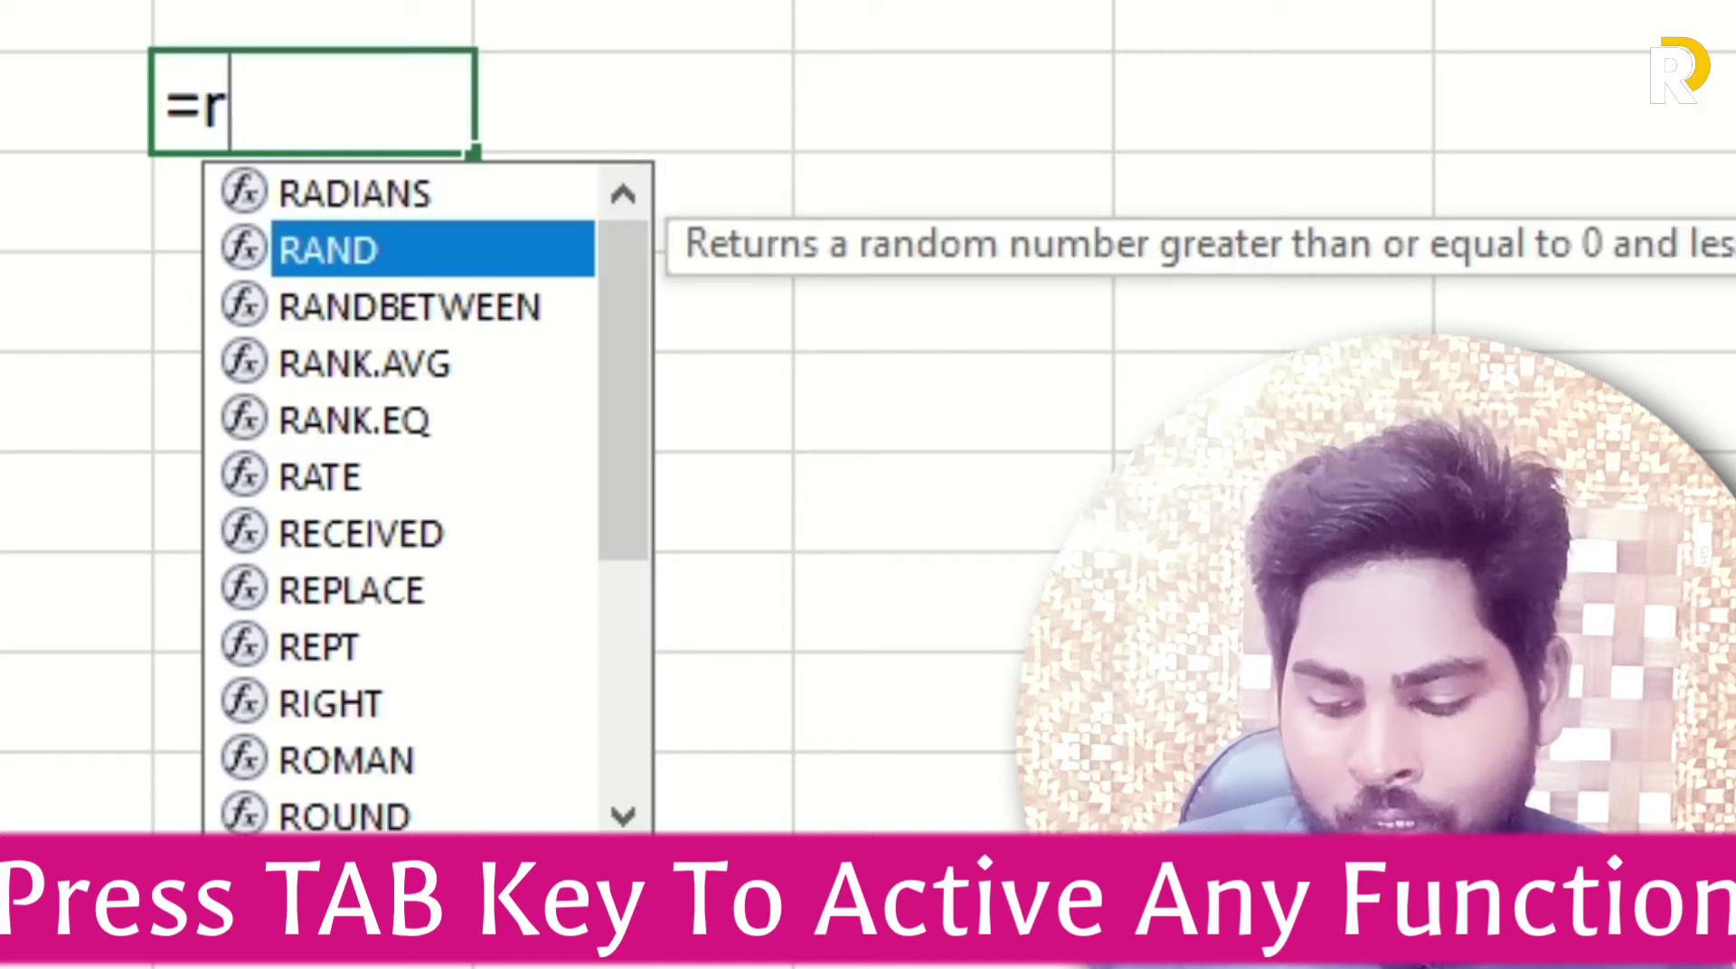
{"action": "key", "text": "Tab"}
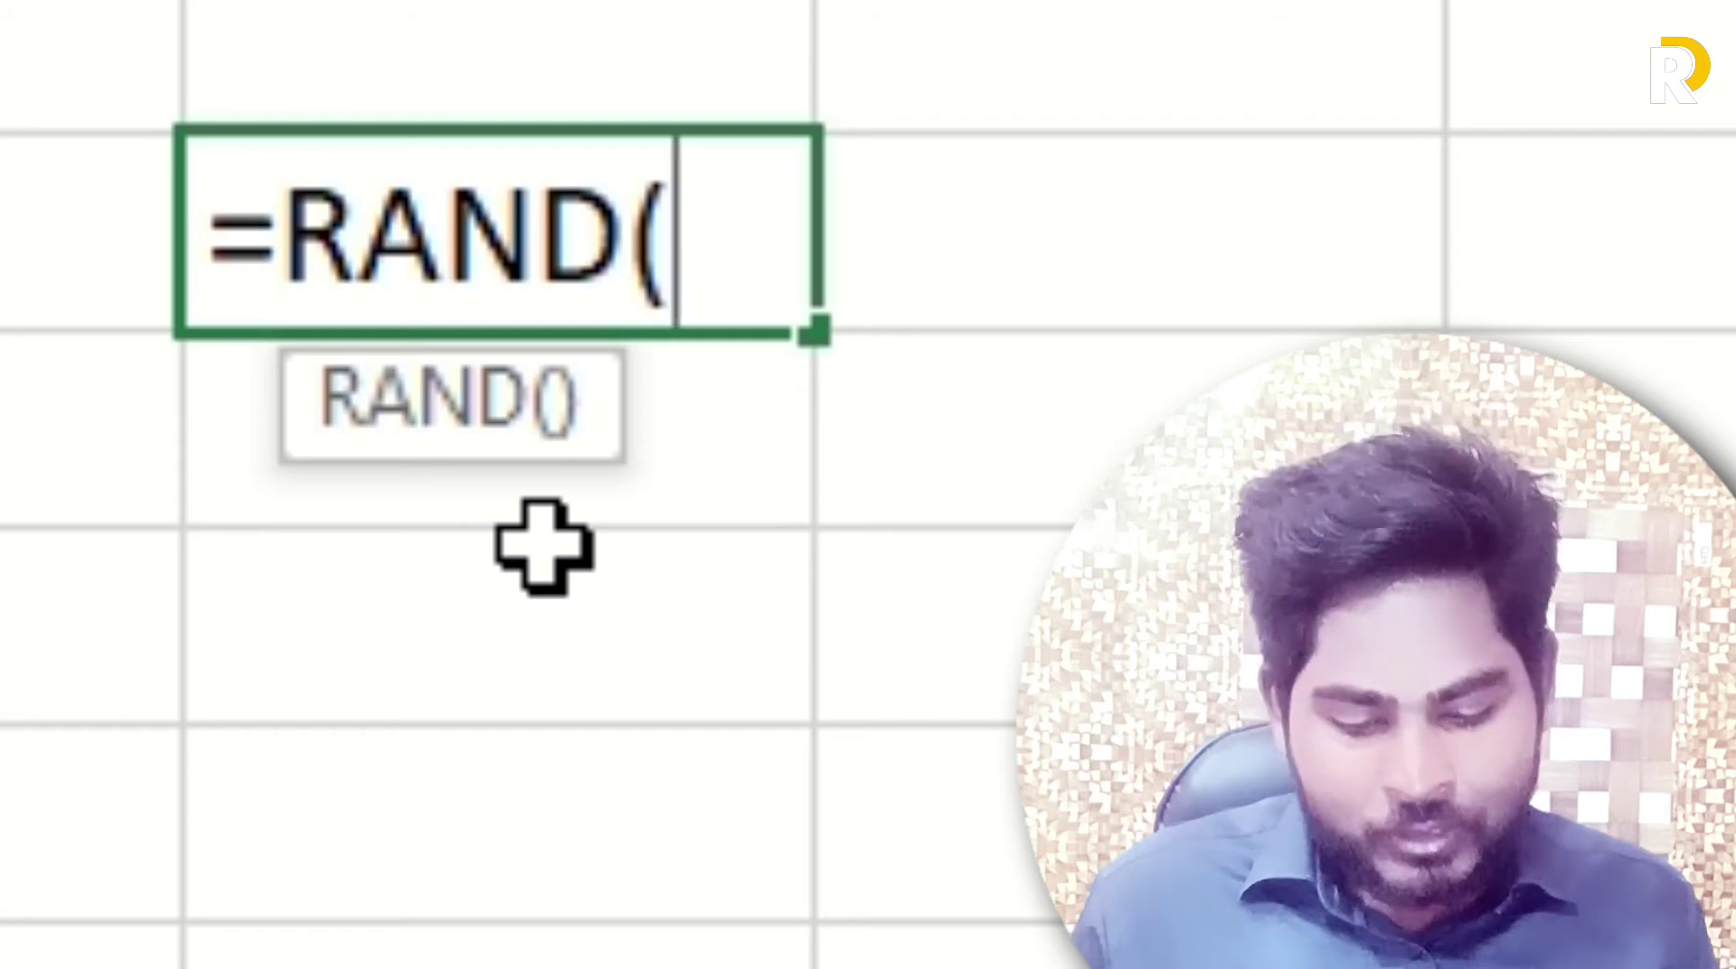
{"action": "type", "text": ")"}
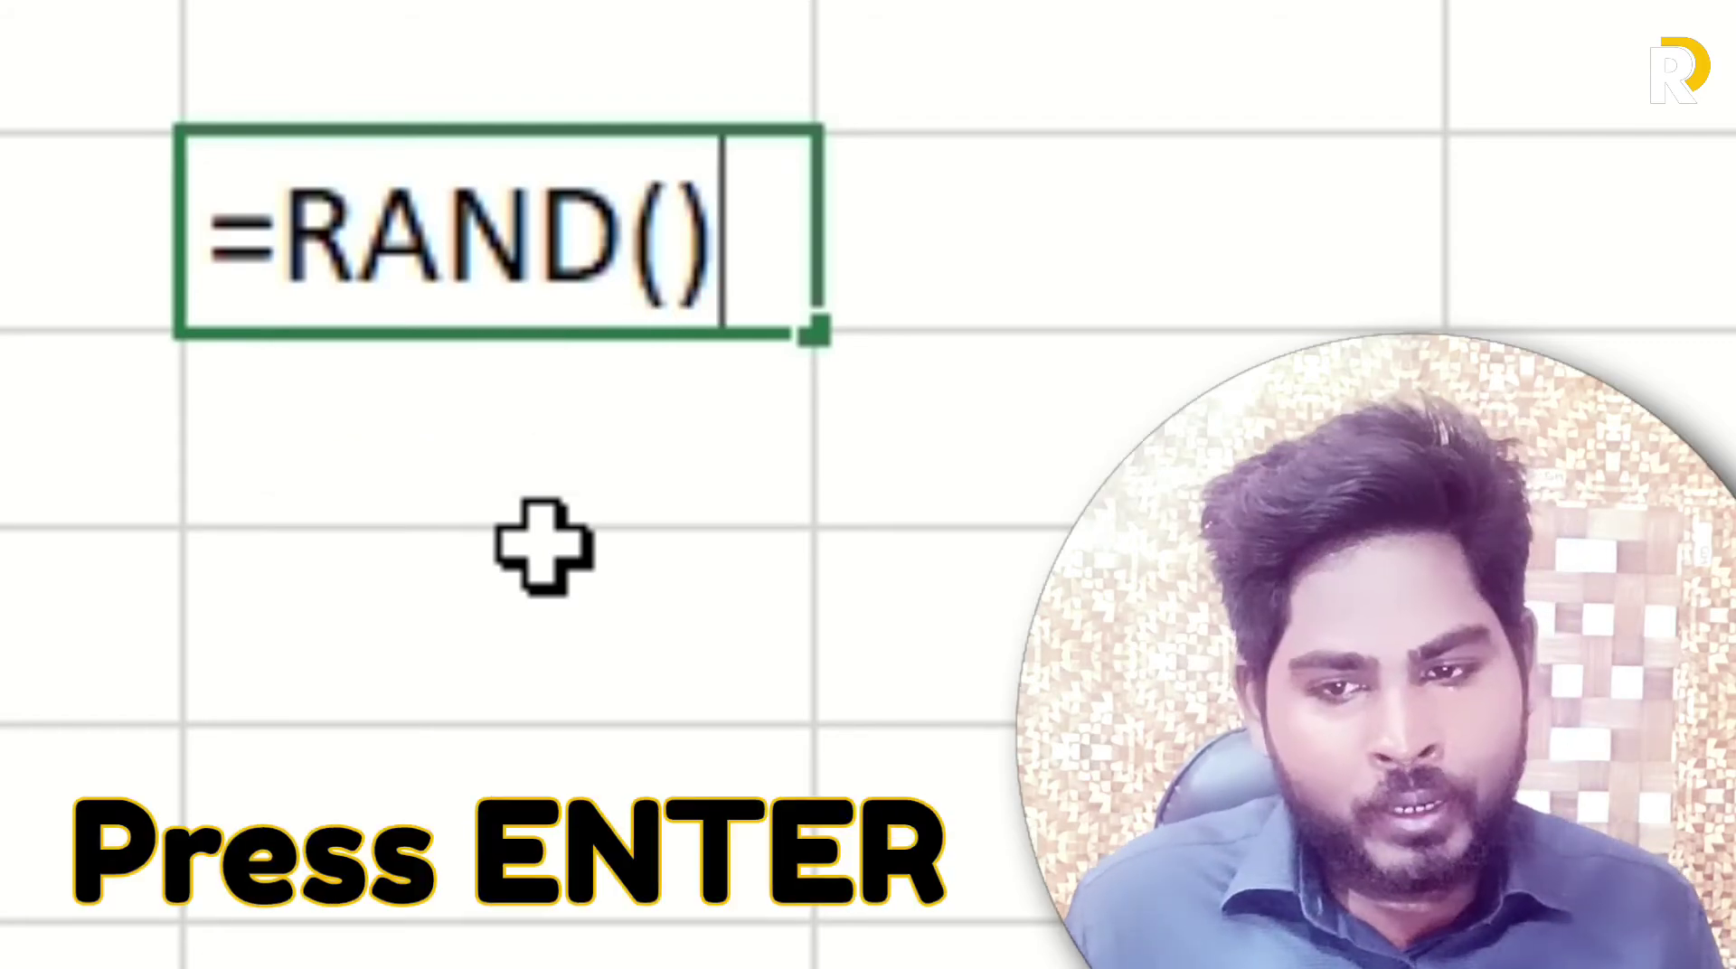
{"action": "key", "text": "Return"}
{"action": "key", "text": "Up"}
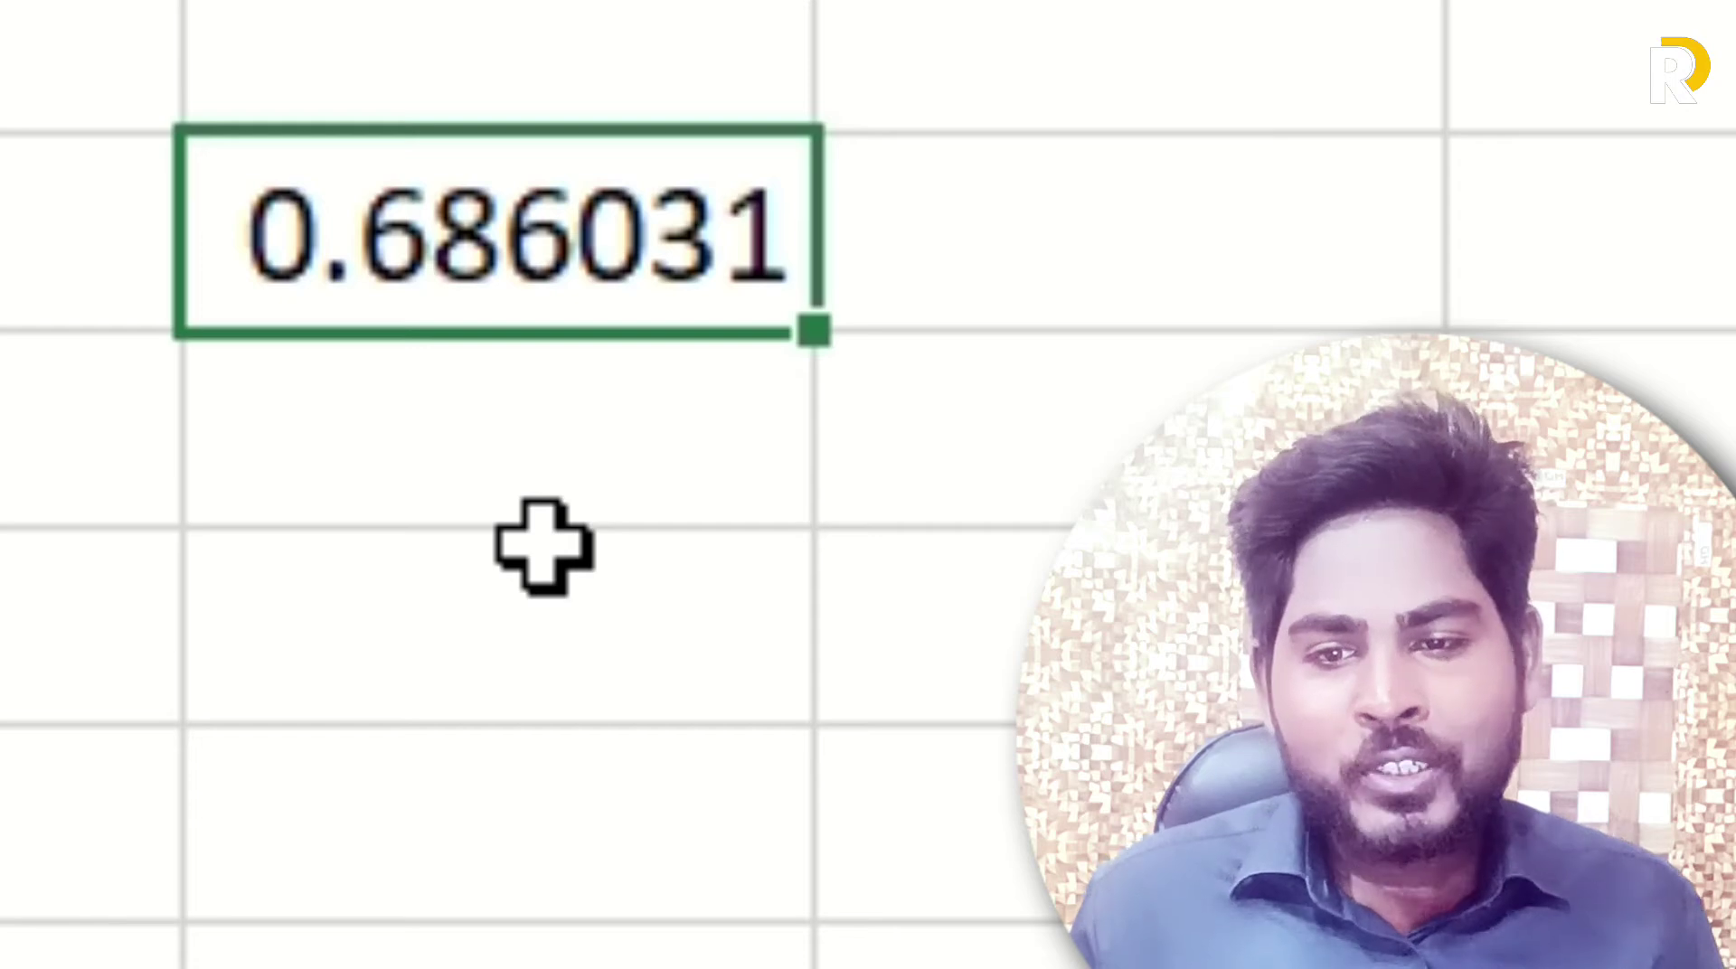
Enter 125 in cell E2 and ddf in cell E3 to trigger recalculation of the random number
{"action": "left_click", "coordinate": [543, 547]}
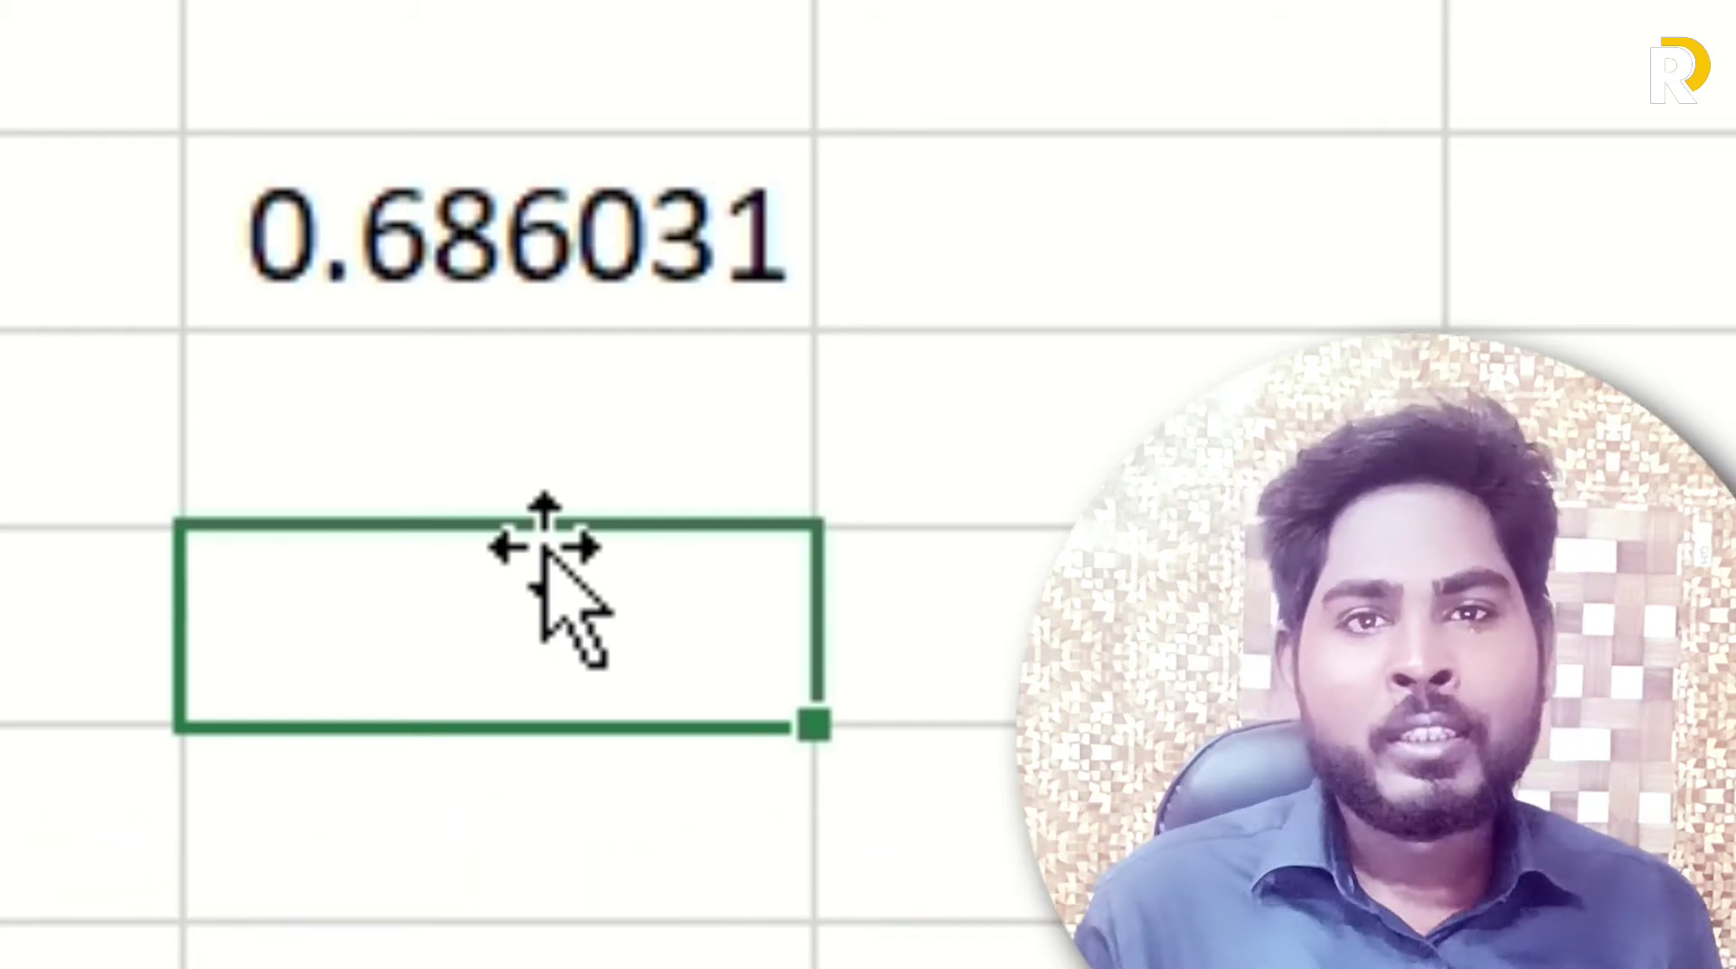
{"action": "key", "text": "Right"}
{"action": "key", "text": "Right"}
{"action": "key", "text": "Right"}
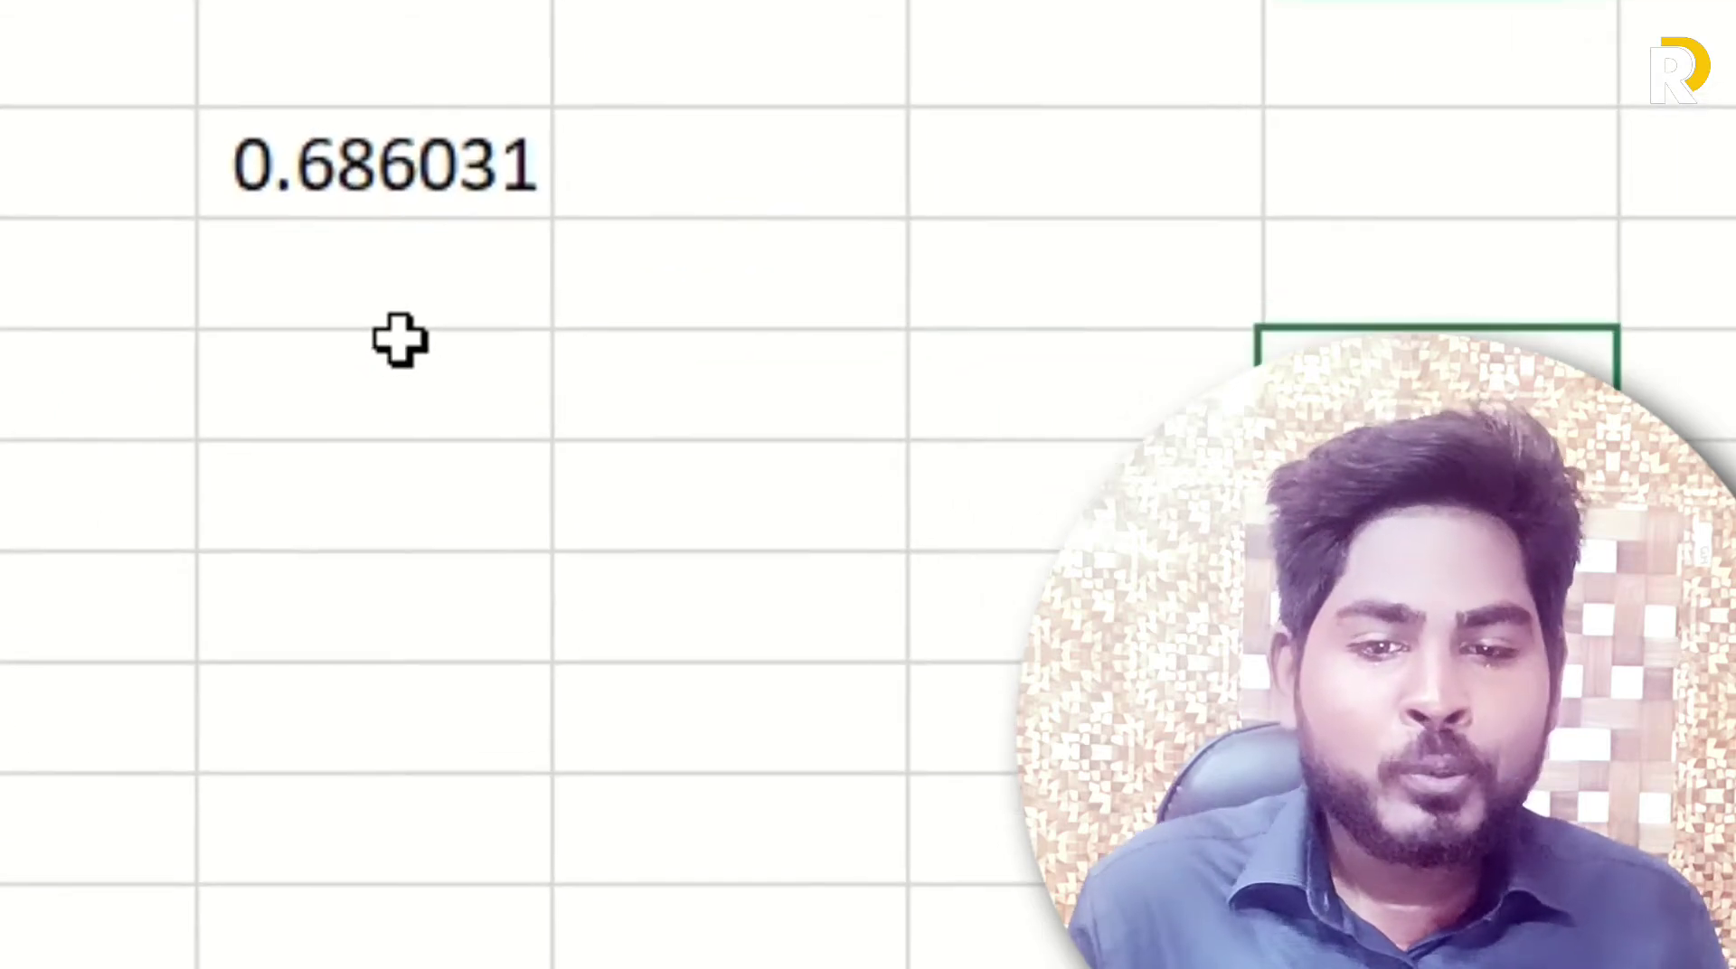
{"action": "key", "text": "Up"}
{"action": "key", "text": "Up"}
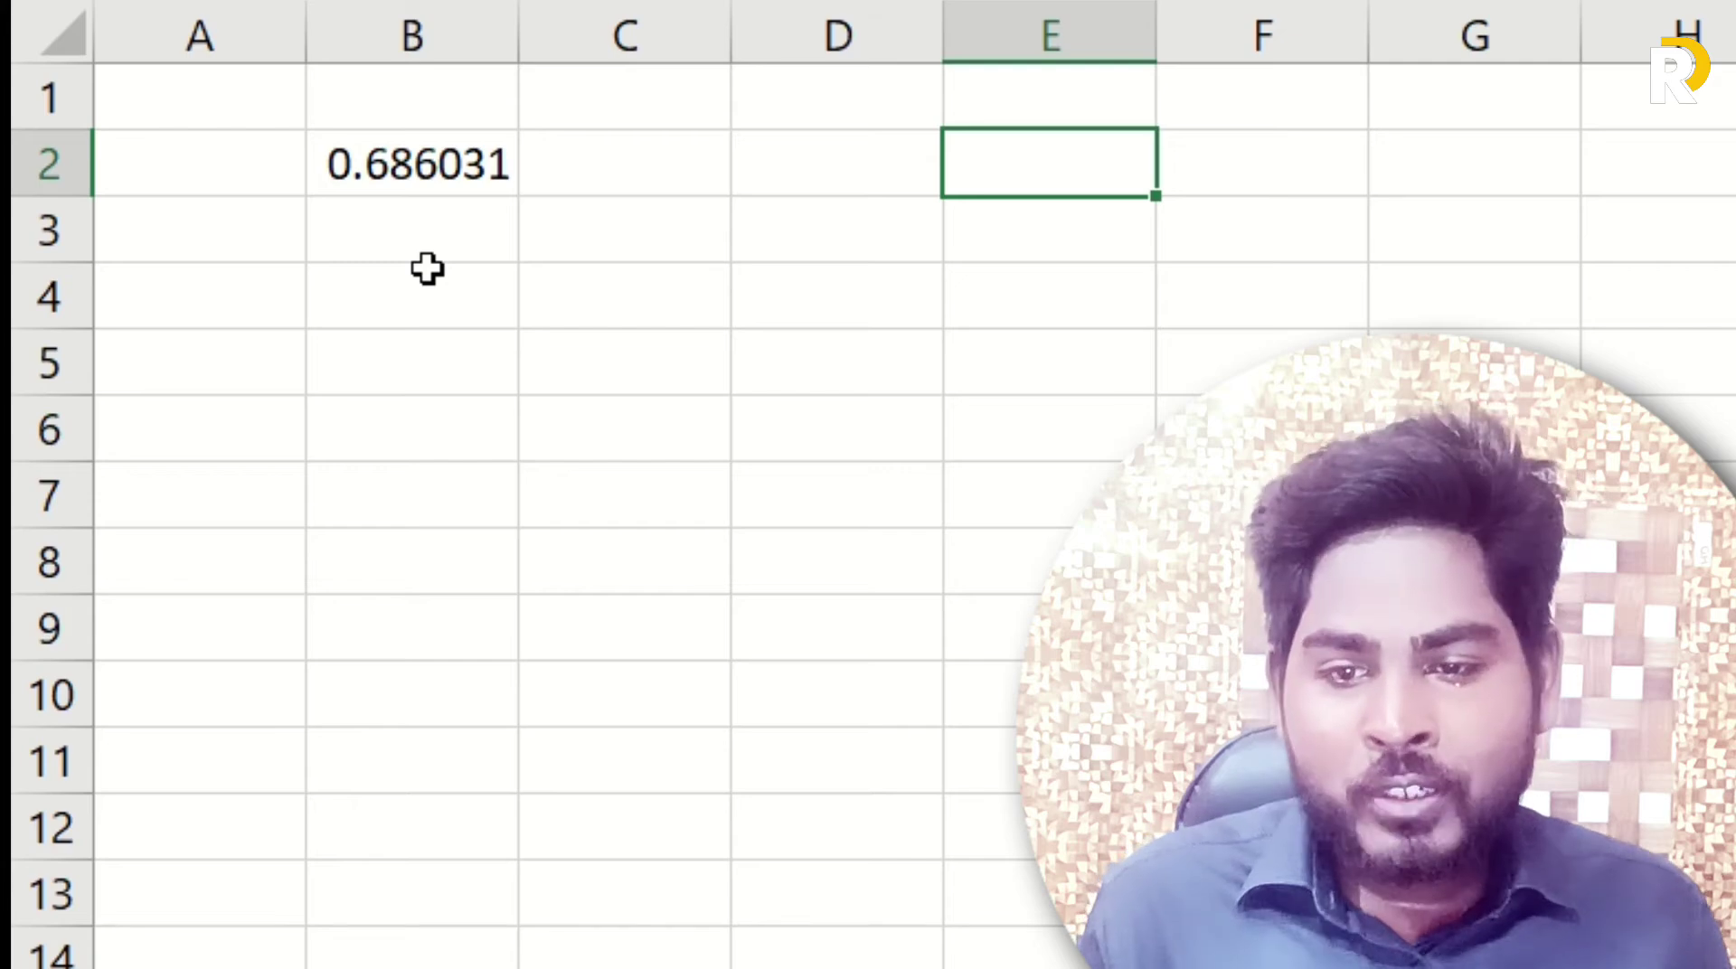
{"action": "left_click", "coordinate": [412, 165]}
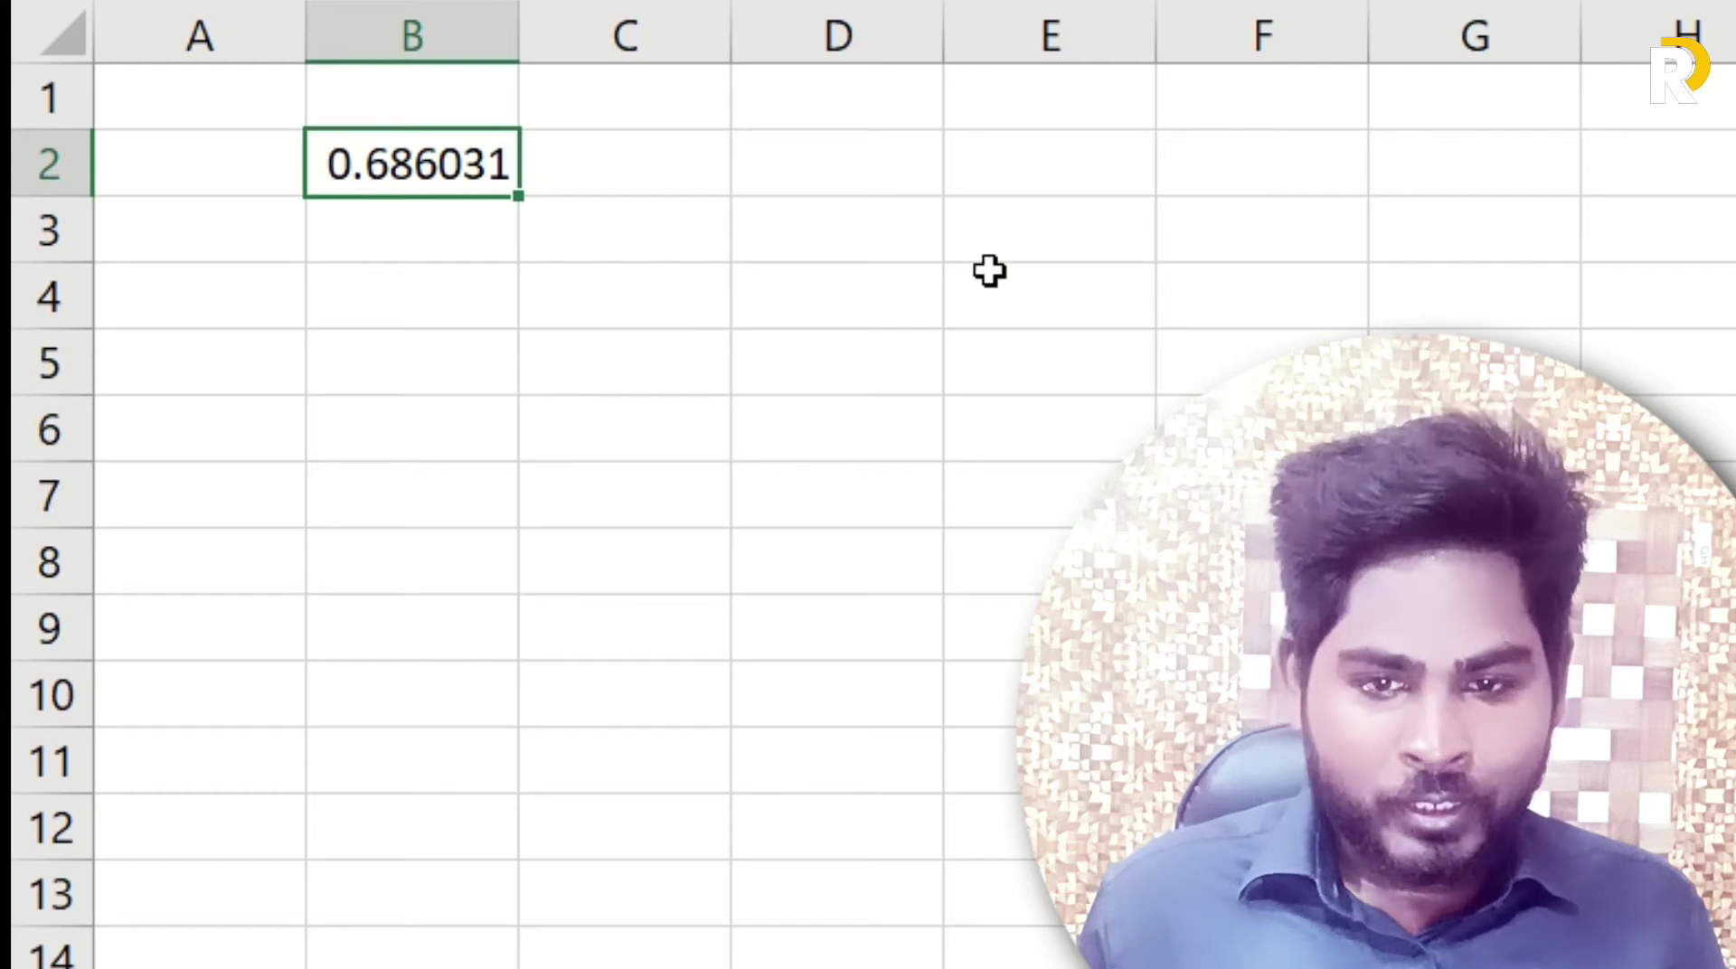
{"action": "left_click", "coordinate": [1070, 177]}
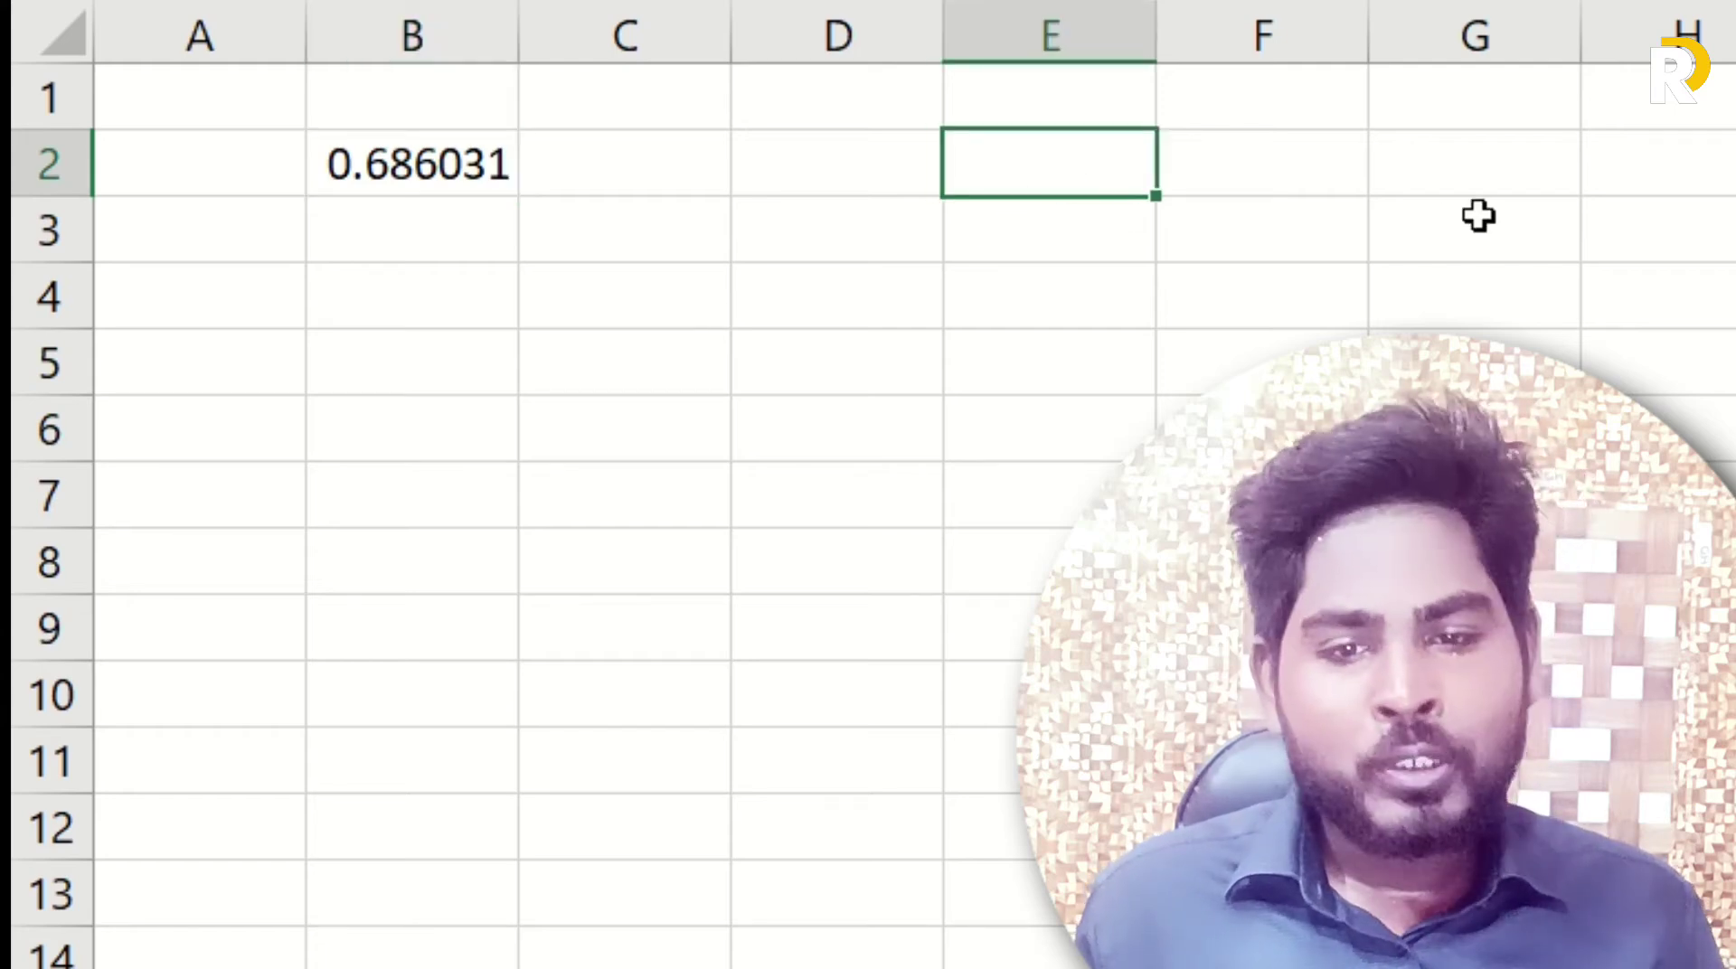
{"action": "type", "text": "125"}
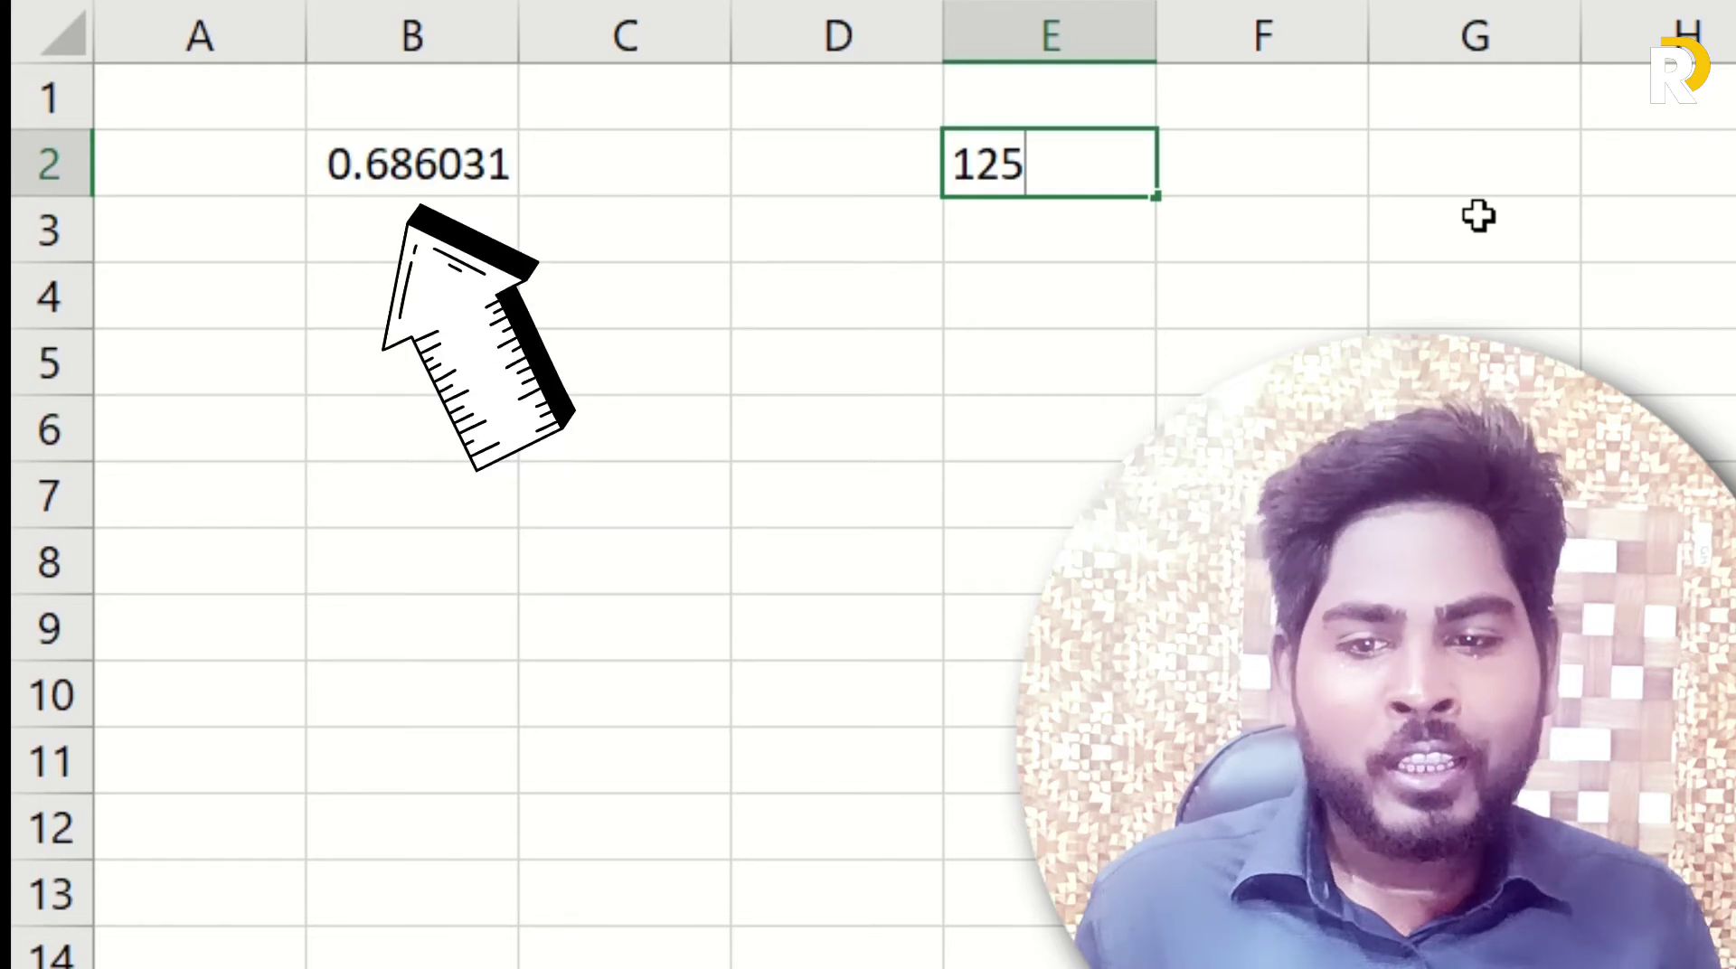
{"action": "key", "text": "Return"}
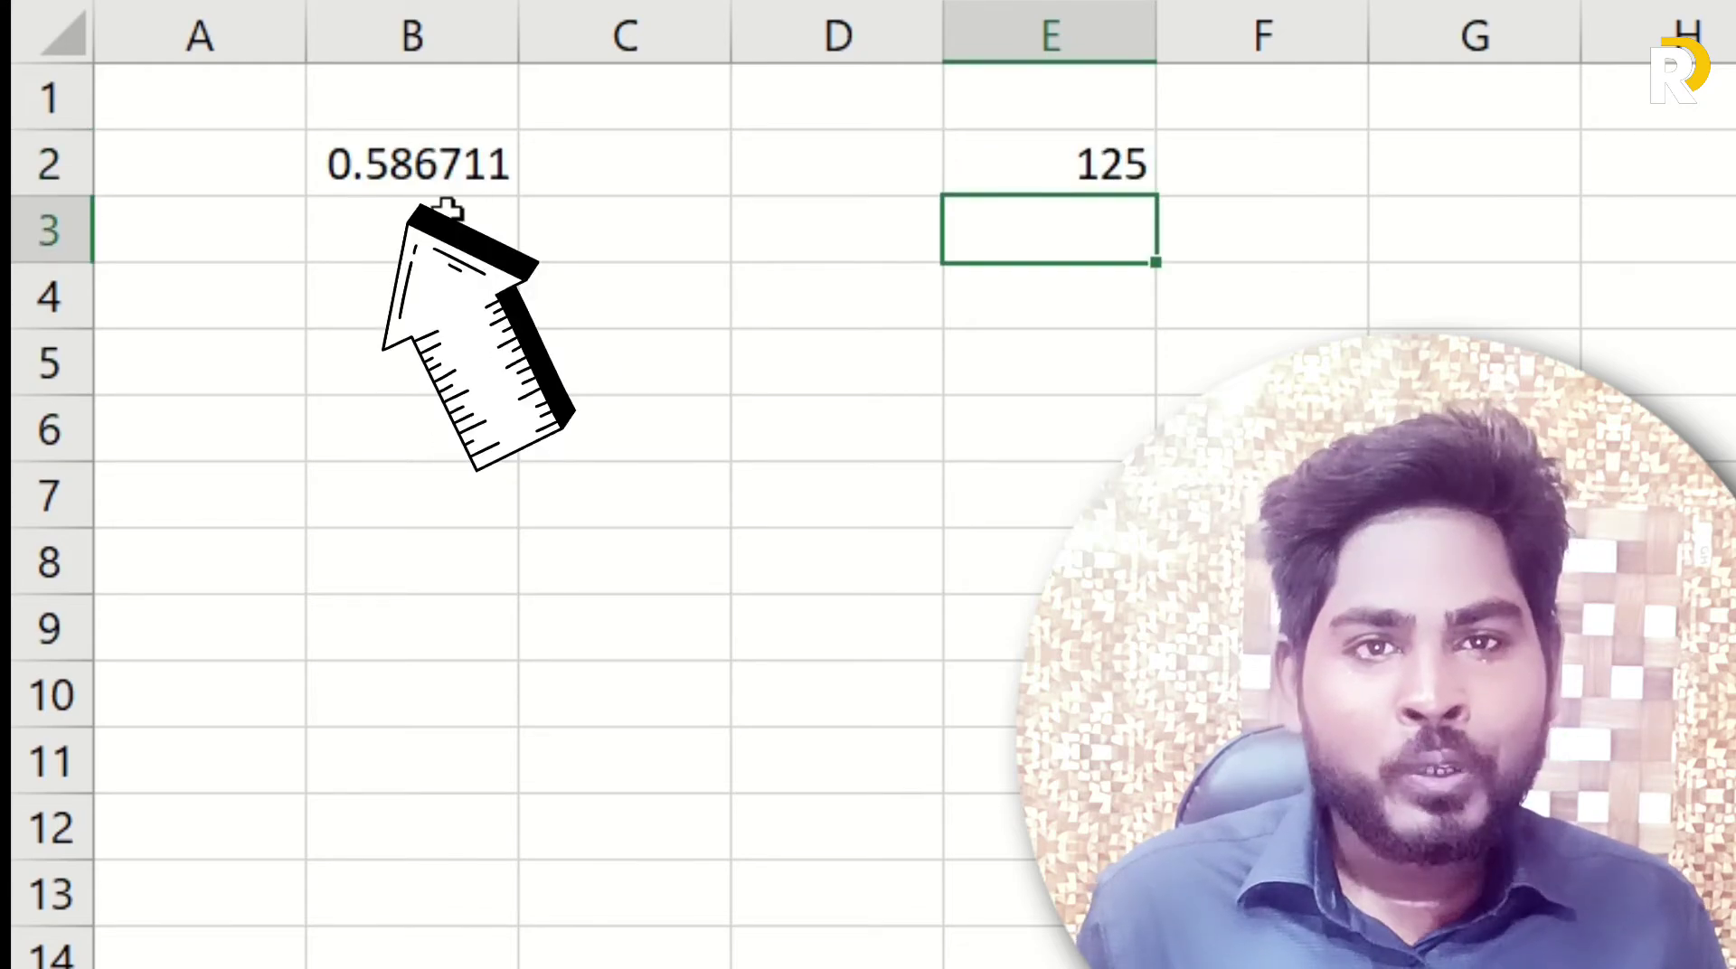
{"action": "type", "text": "ddf"}
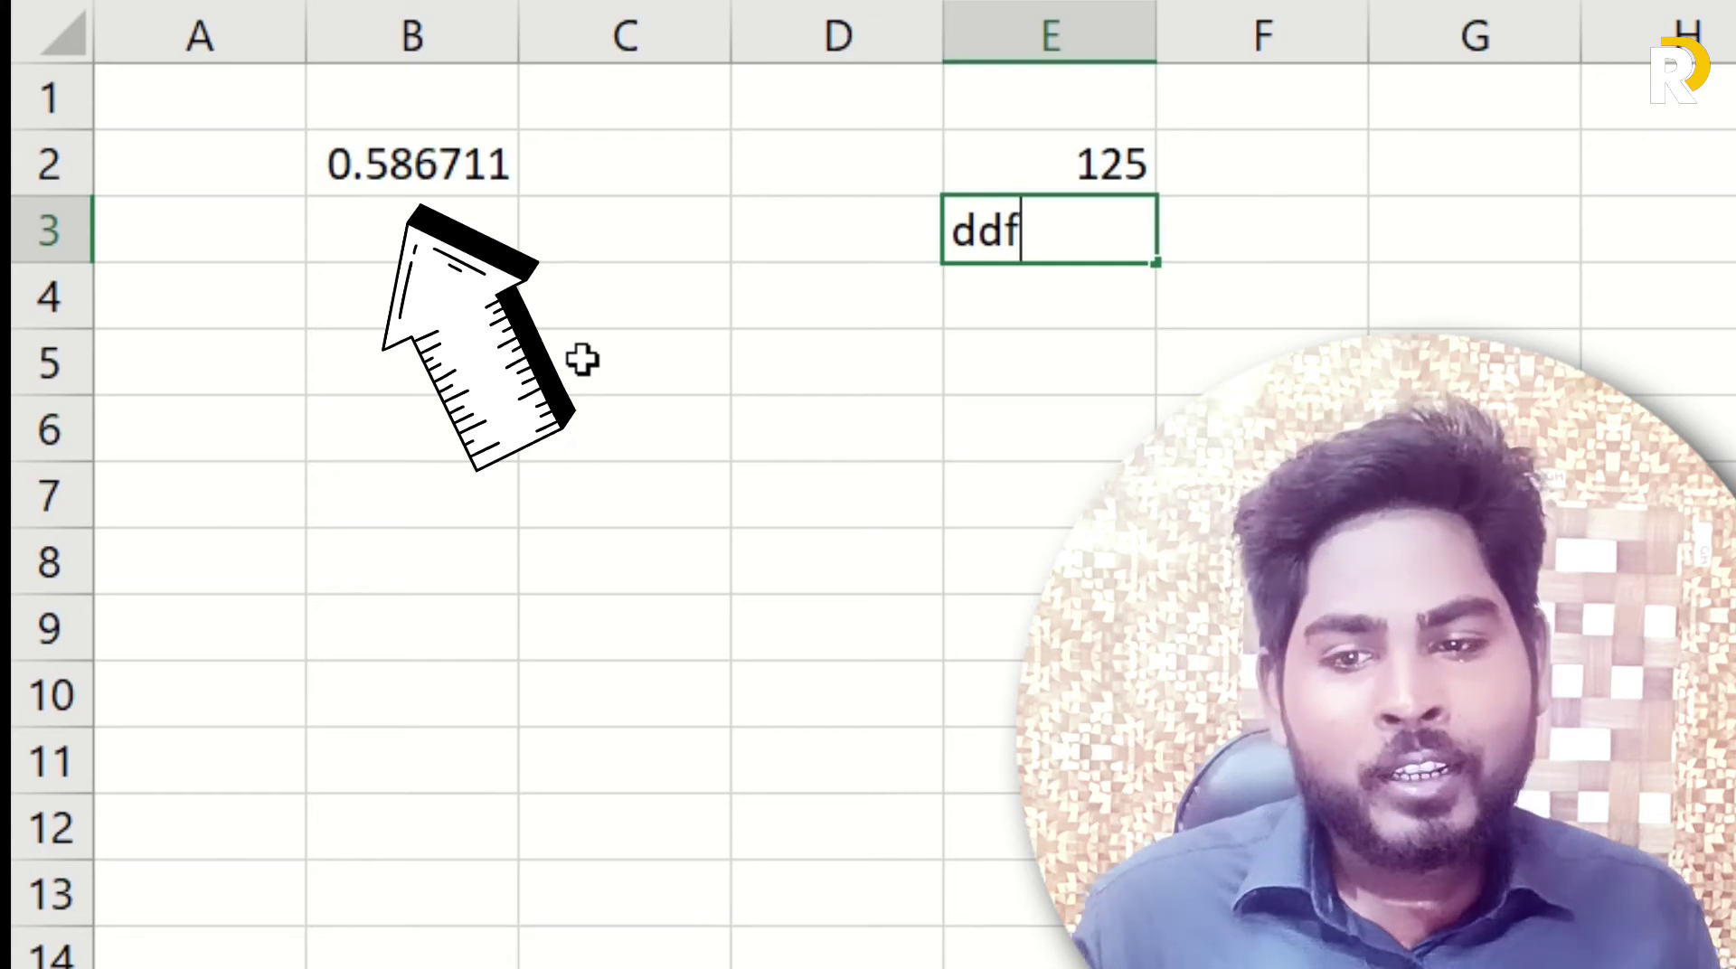
{"action": "key", "text": "Return"}
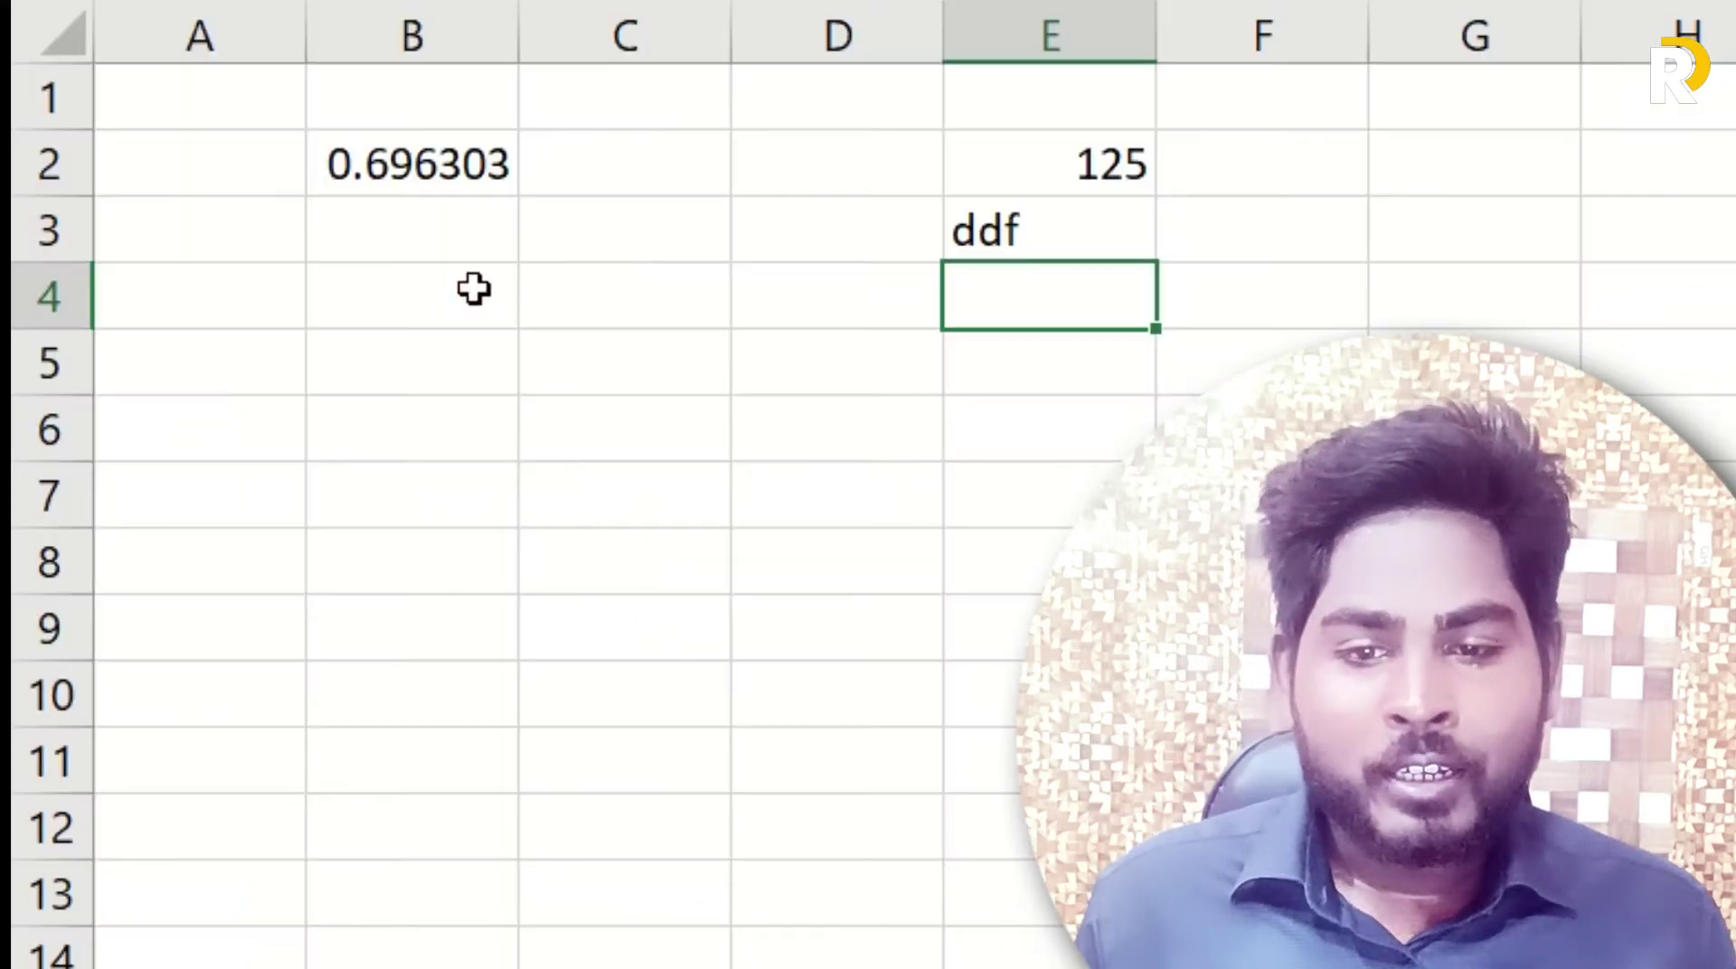
Clear the contents of cells E2:E4
{"action": "left_click", "coordinate": [665, 275]}
{"action": "left_click_drag", "start_coordinate": [1020, 168], "coordinate": [1058, 263]}
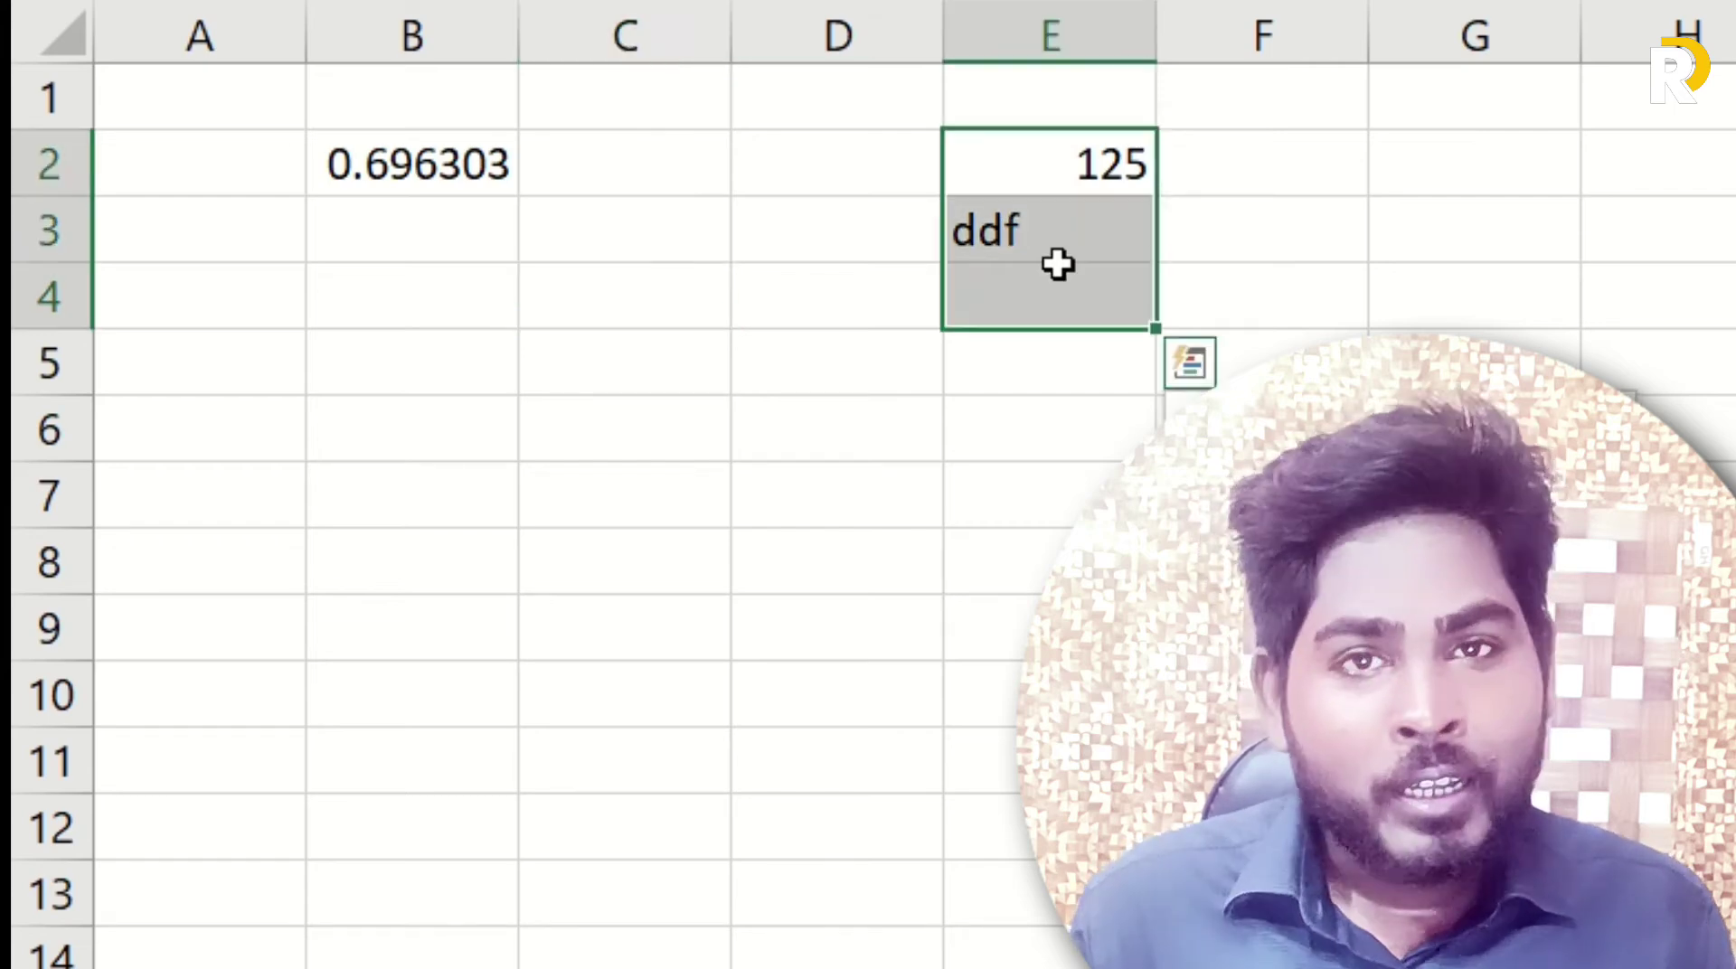
{"action": "key", "text": "Delete"}
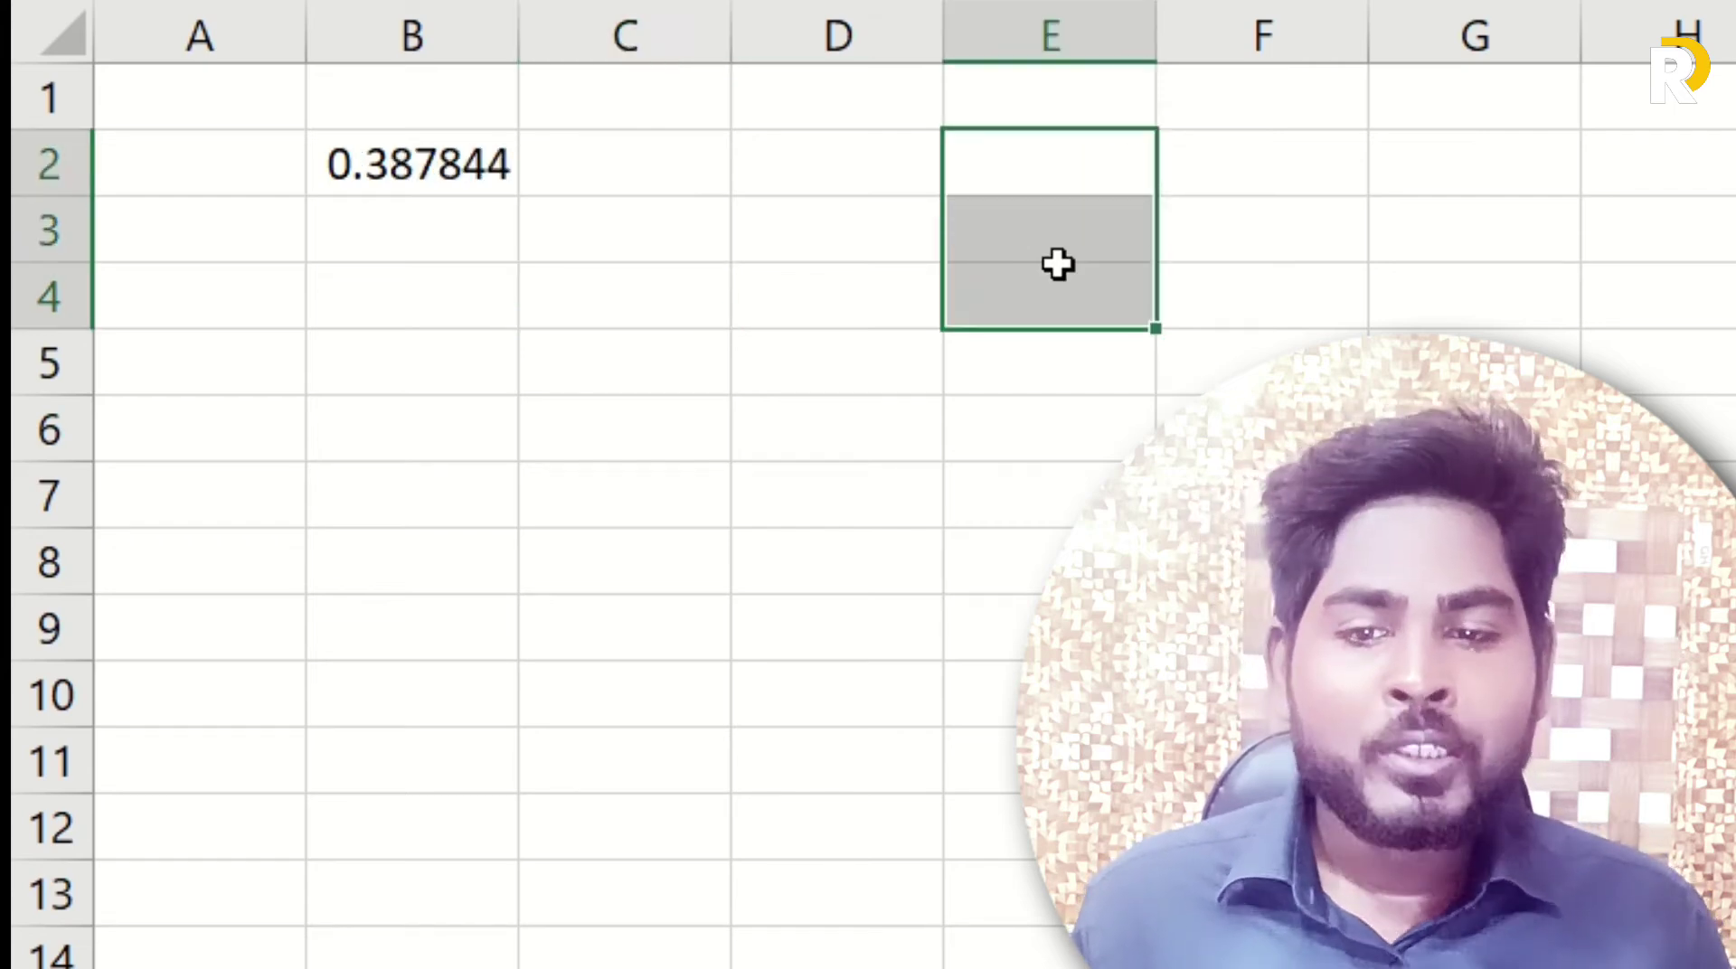
Recalculate the worksheet repeatedly with cell C4 selected to refresh the random number in B2
{"action": "left_click", "coordinate": [404, 164]}
{"action": "left_click", "coordinate": [620, 298]}
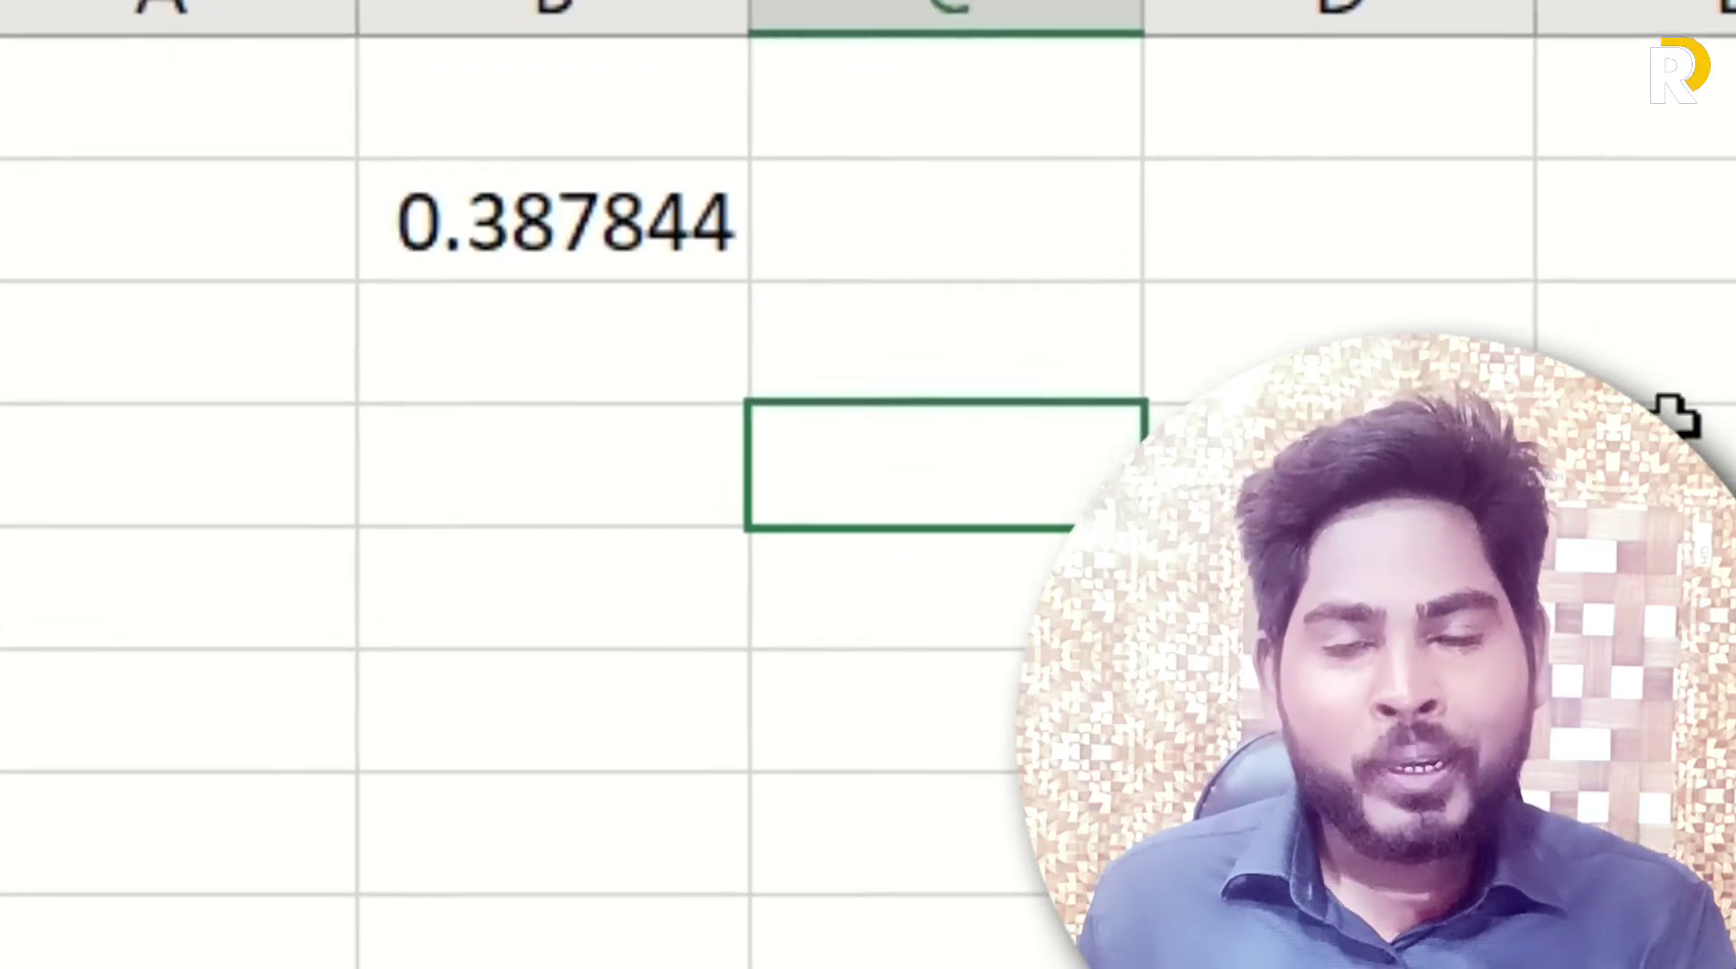
{"action": "key", "text": "F9"}
{"action": "key", "text": "F9"}
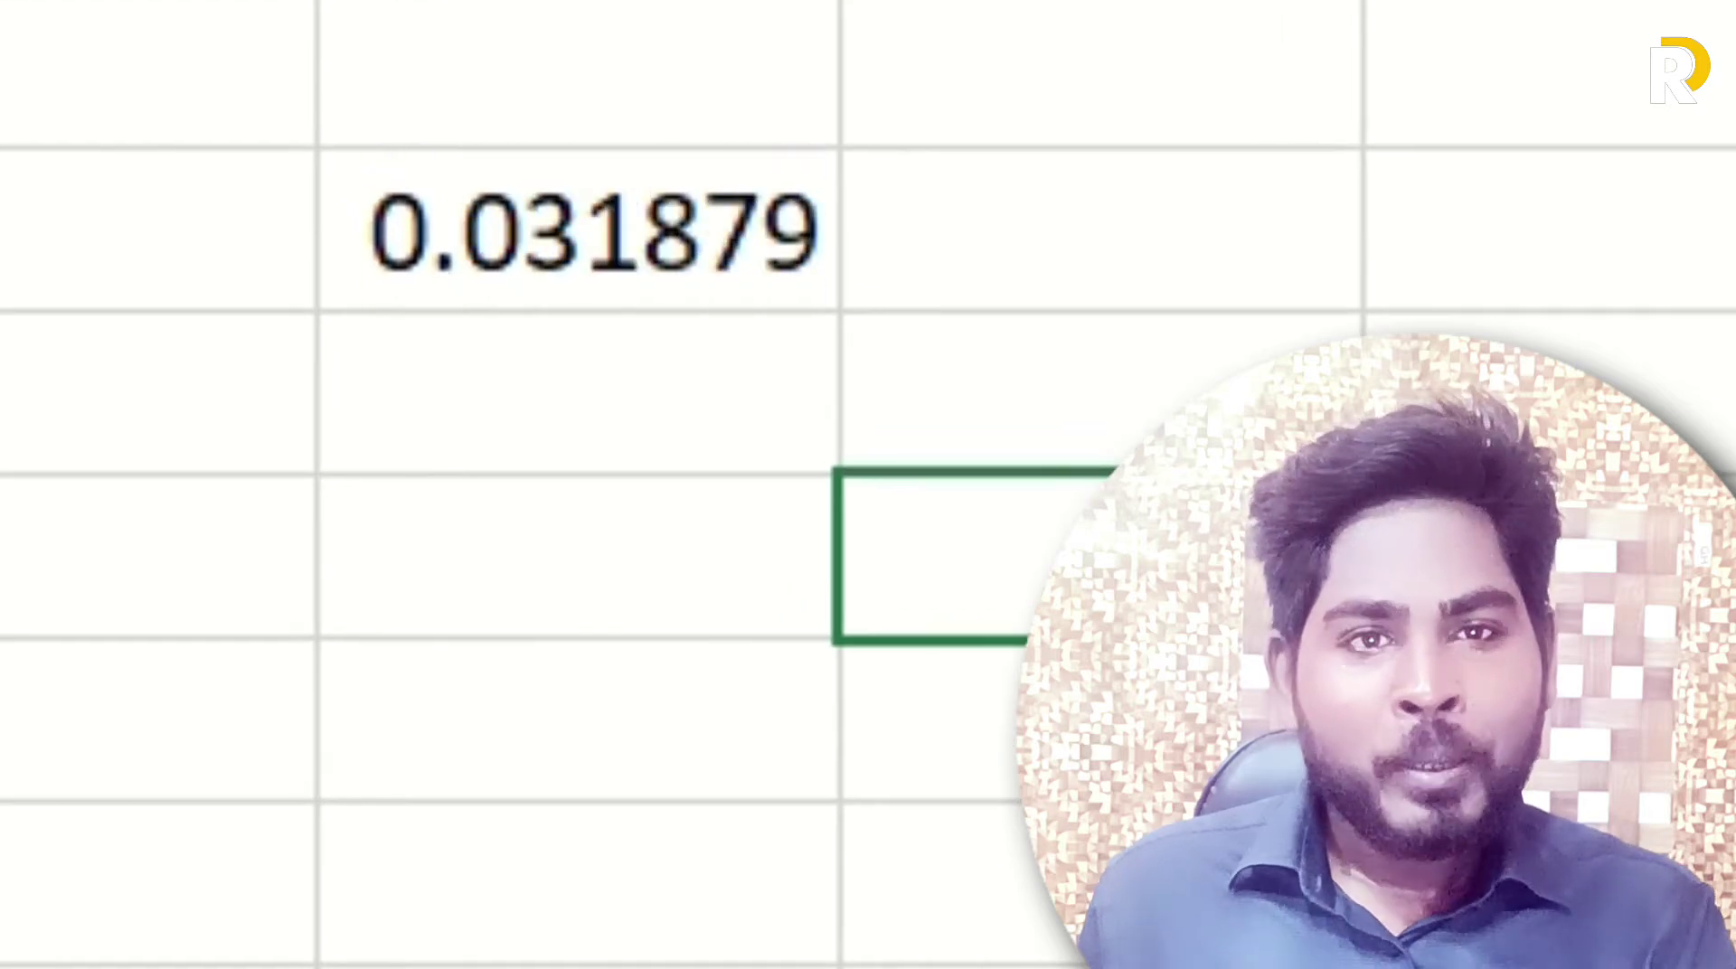
{"action": "key", "text": "F9"}
{"action": "key", "text": "F9"}
{"action": "key", "text": "F9"}
{"action": "key", "text": "F9"}
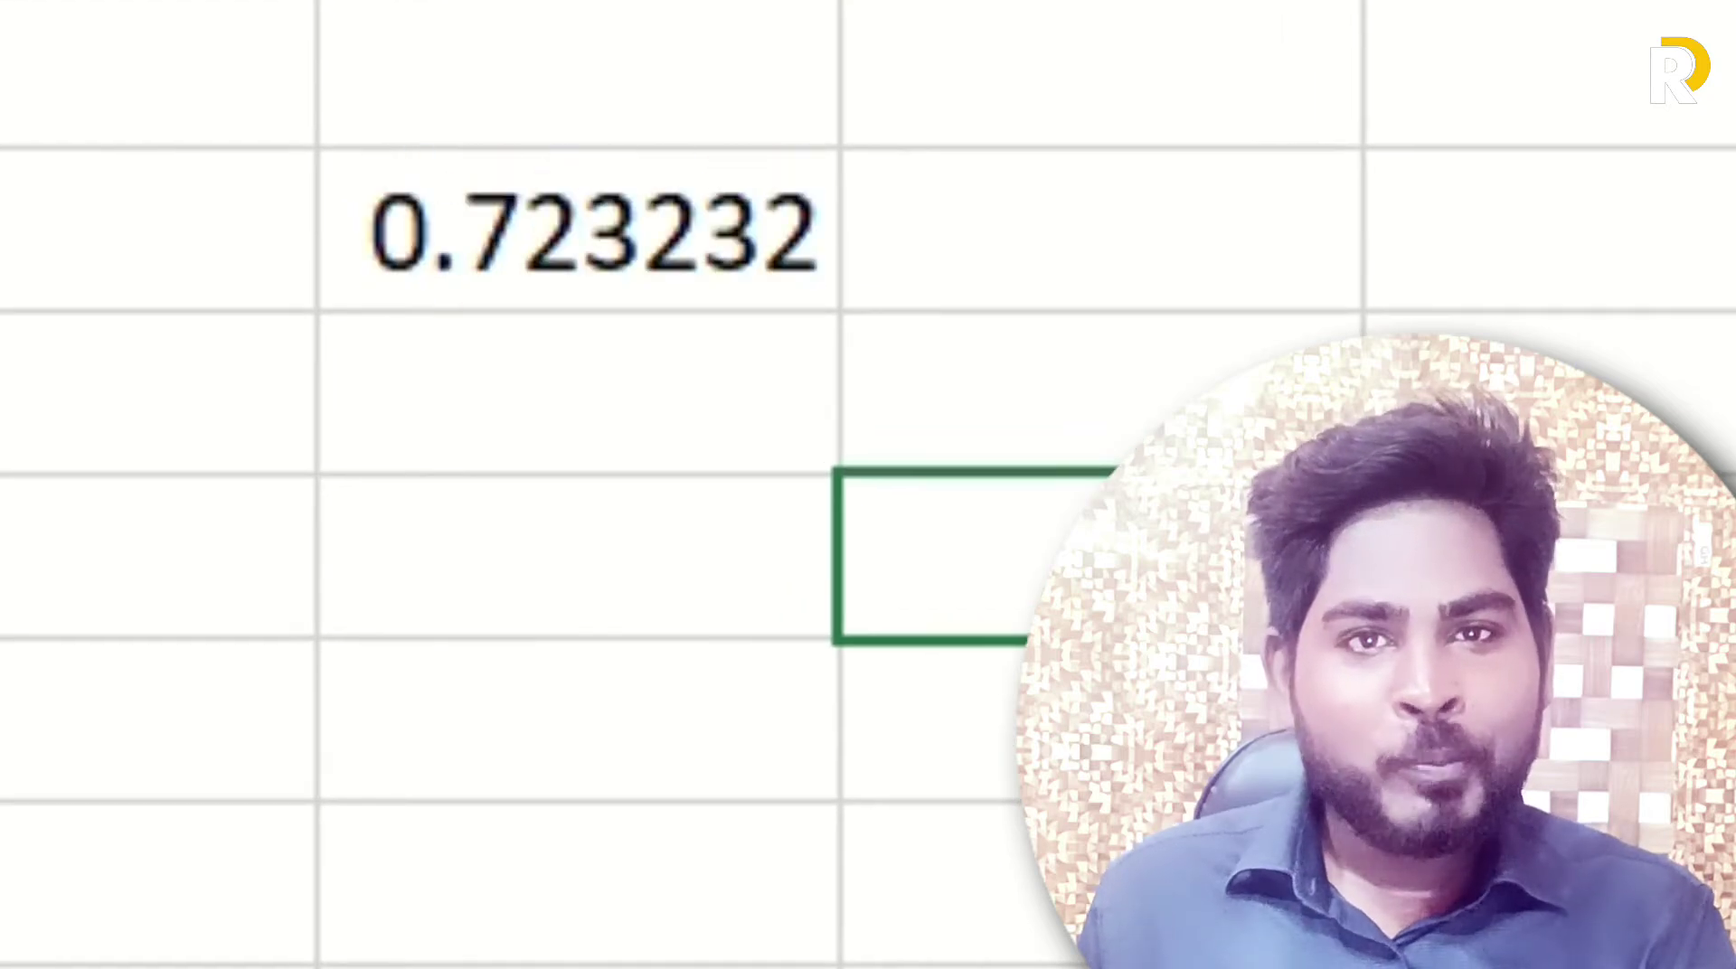
{"action": "key", "text": "F9"}
{"action": "key", "text": "F9"}
{"action": "key", "text": "F9"}
{"action": "key", "text": "F9"}
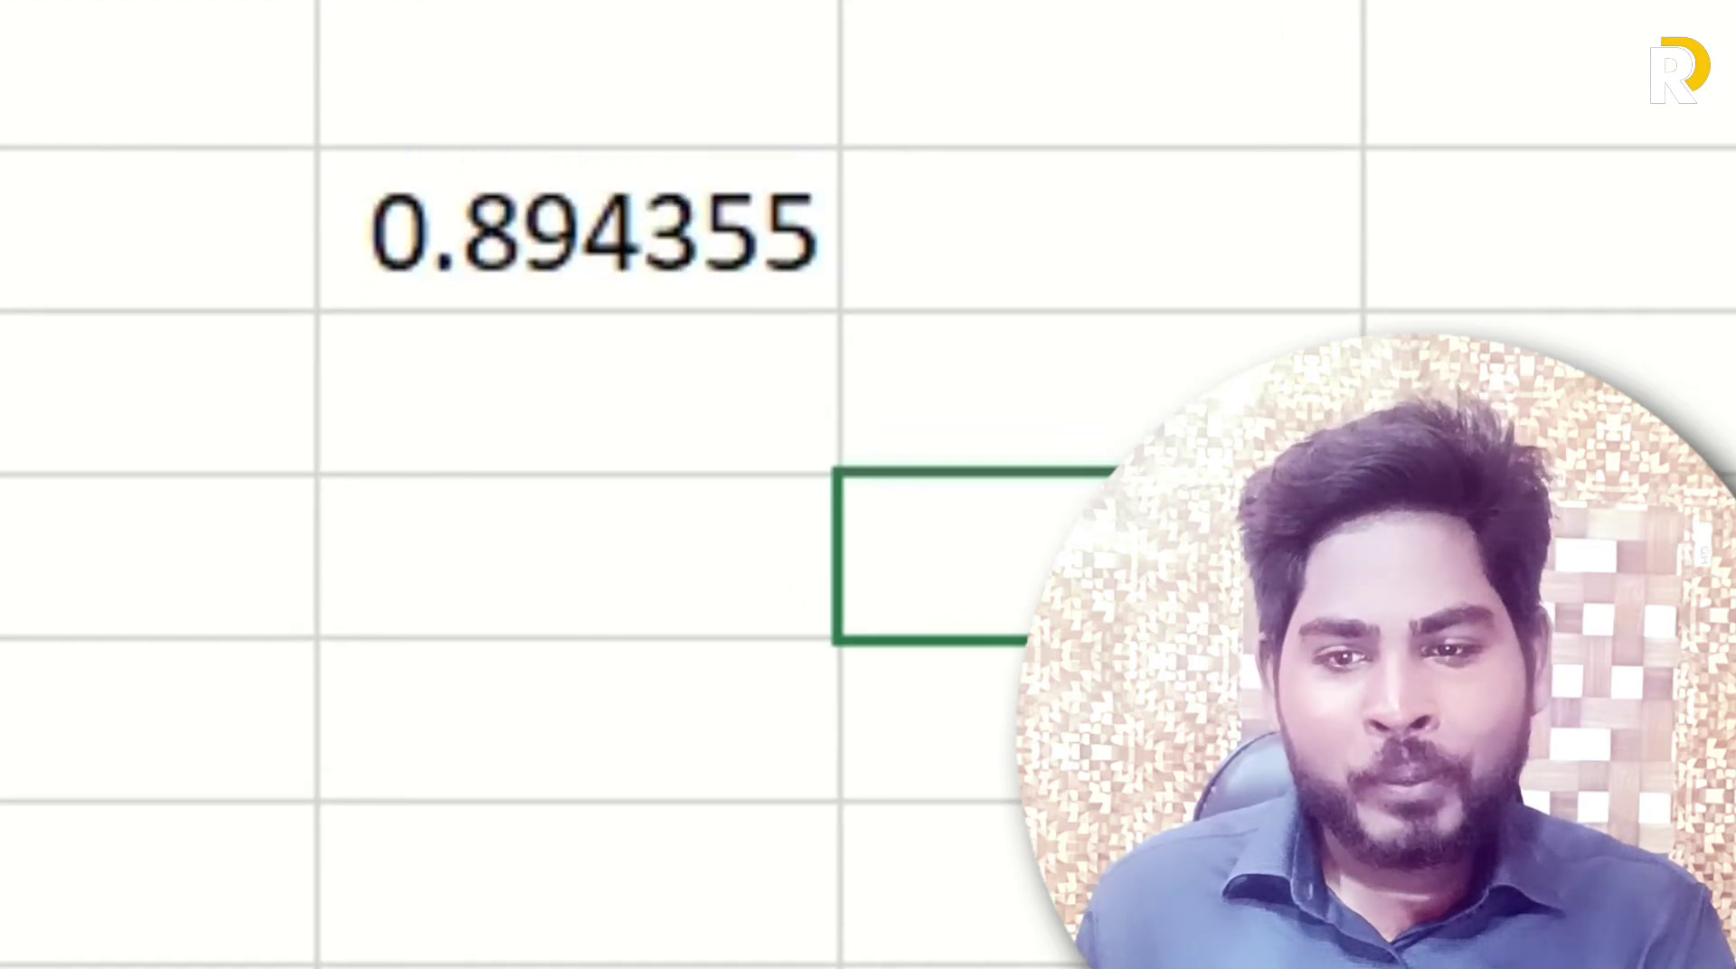
{"action": "key", "text": "F9"}
{"action": "key", "text": "F9"}
{"action": "key", "text": "F9"}
{"action": "key", "text": "F9"}
{"action": "key", "text": "F9"}
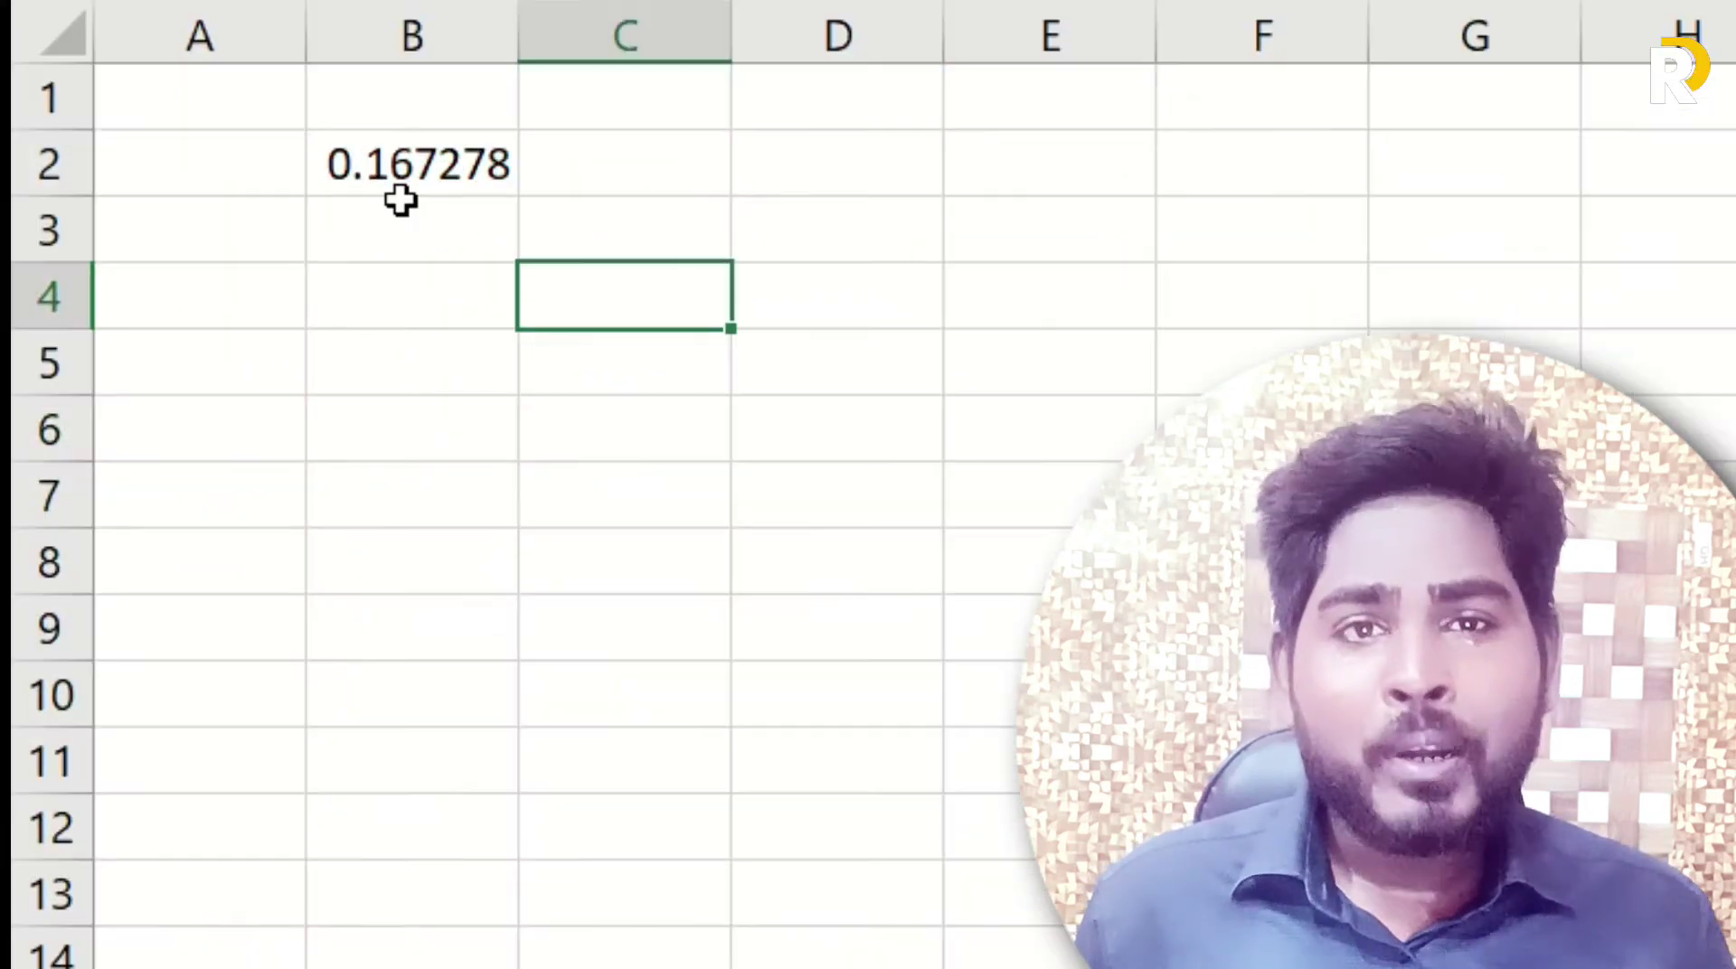
Start a formula in cell B4 with the RANDBETWEEN function, picked from the suggested functions
{"action": "left_click", "coordinate": [434, 284]}
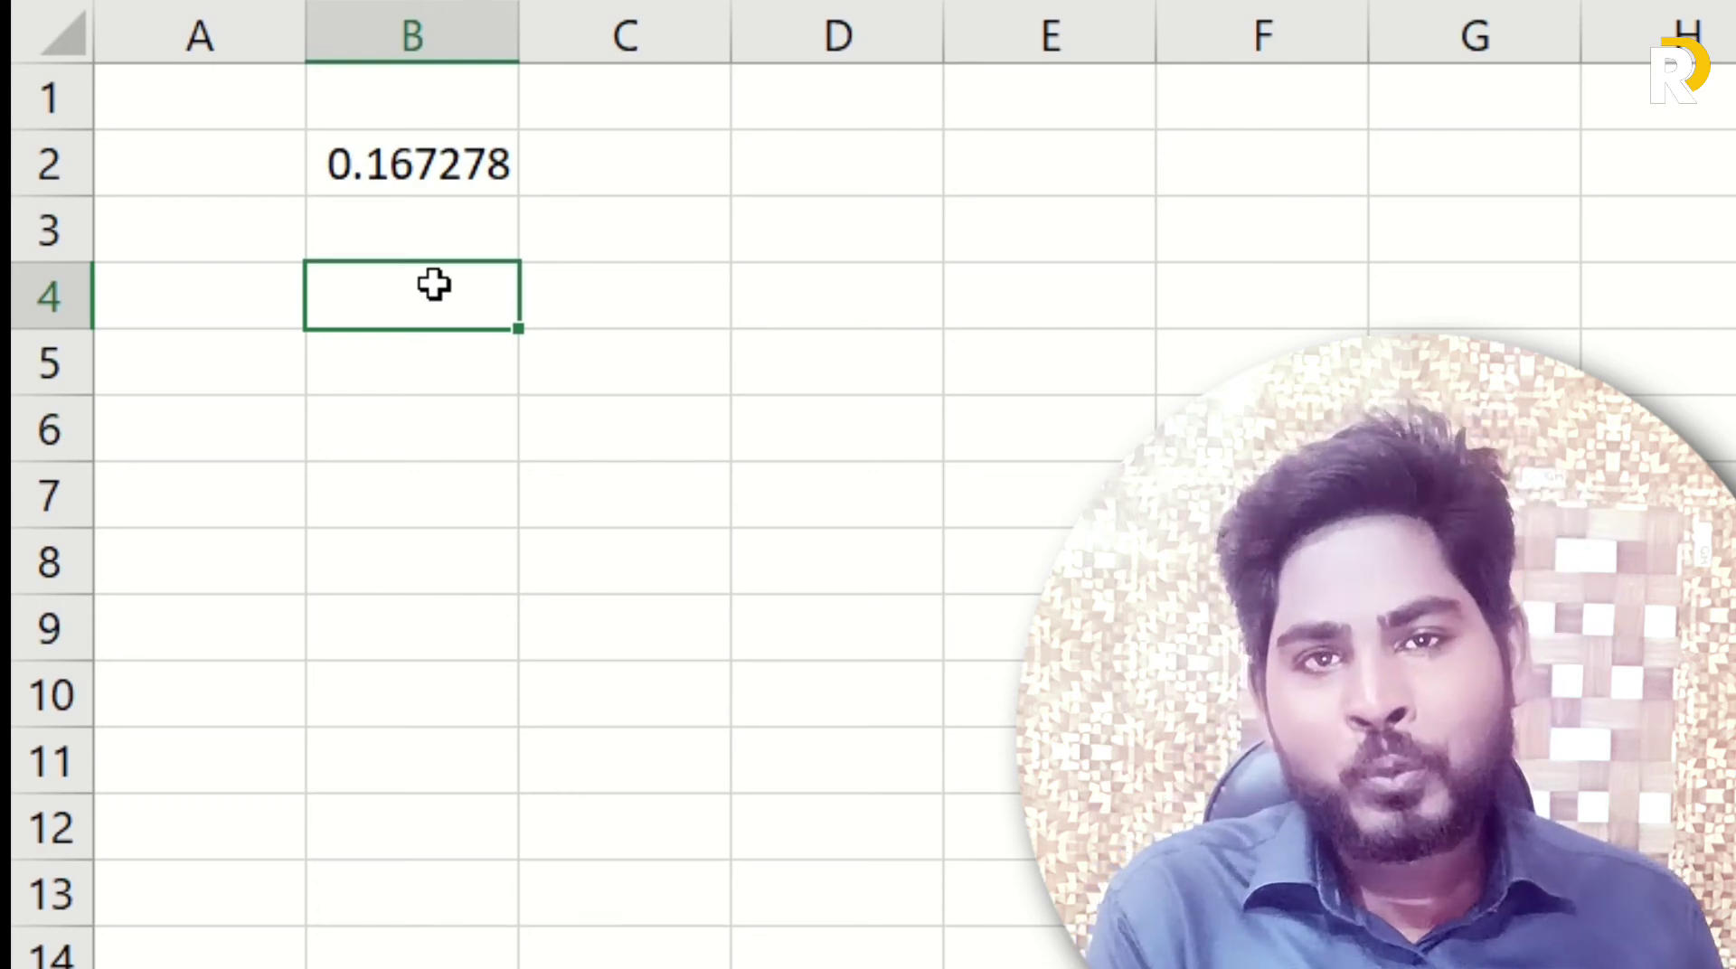
{"action": "key", "text": "F2"}
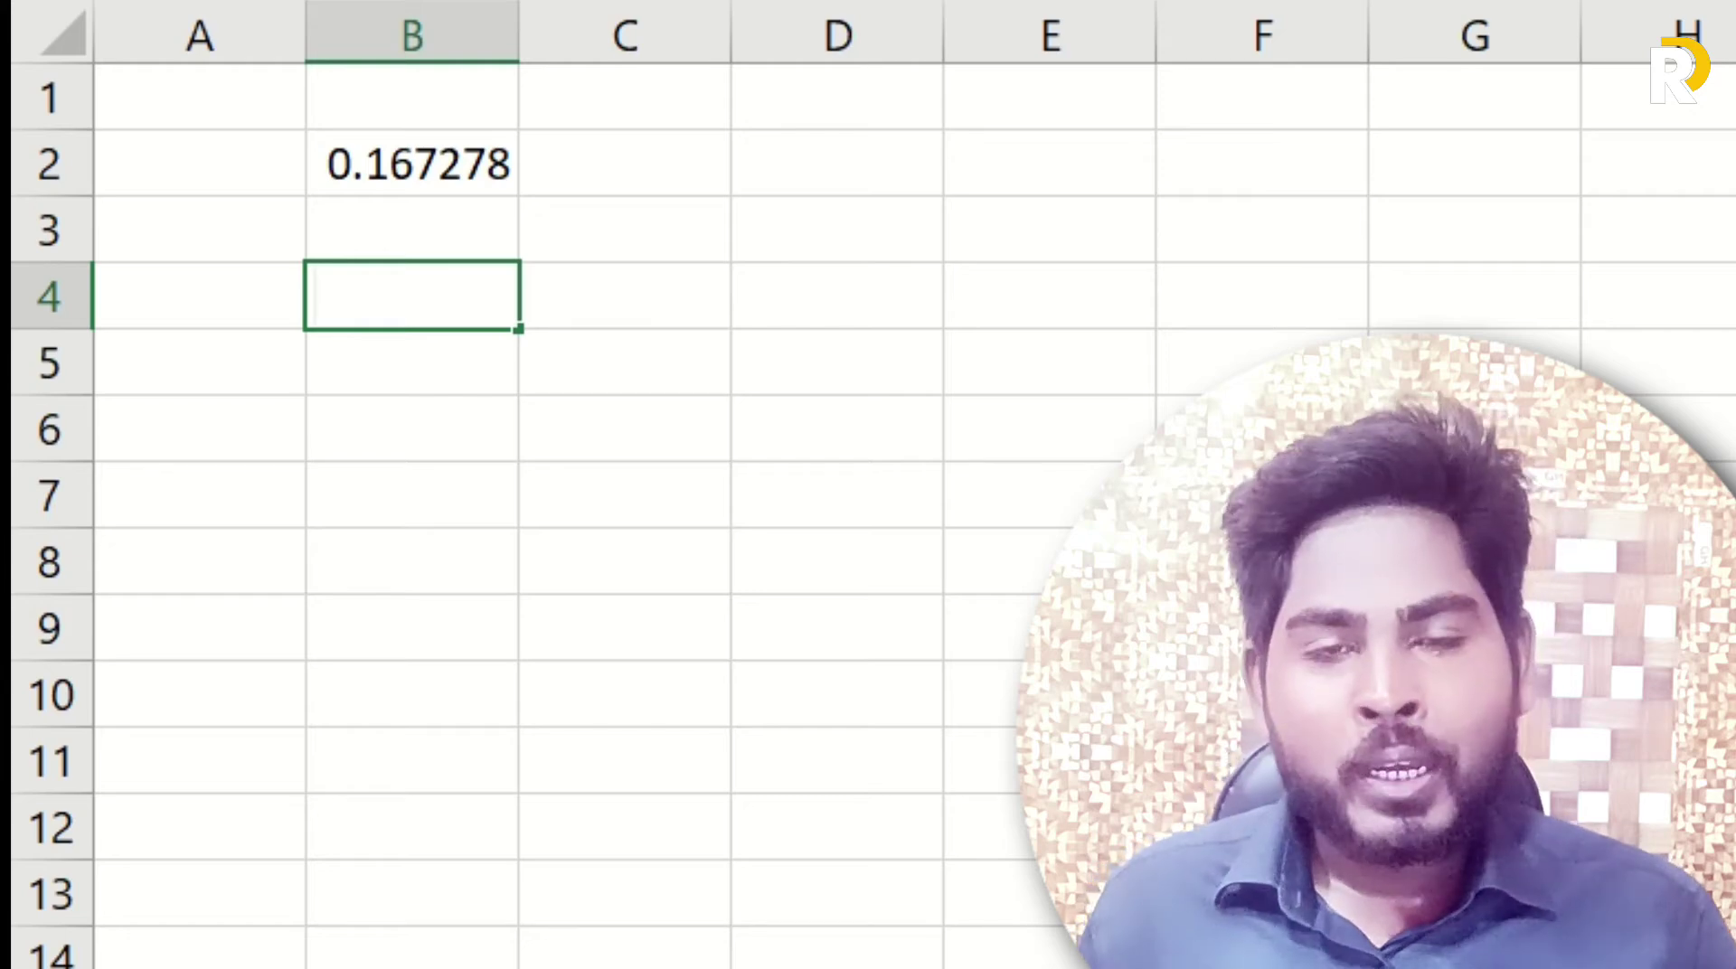
{"action": "type", "text": "=ra"}
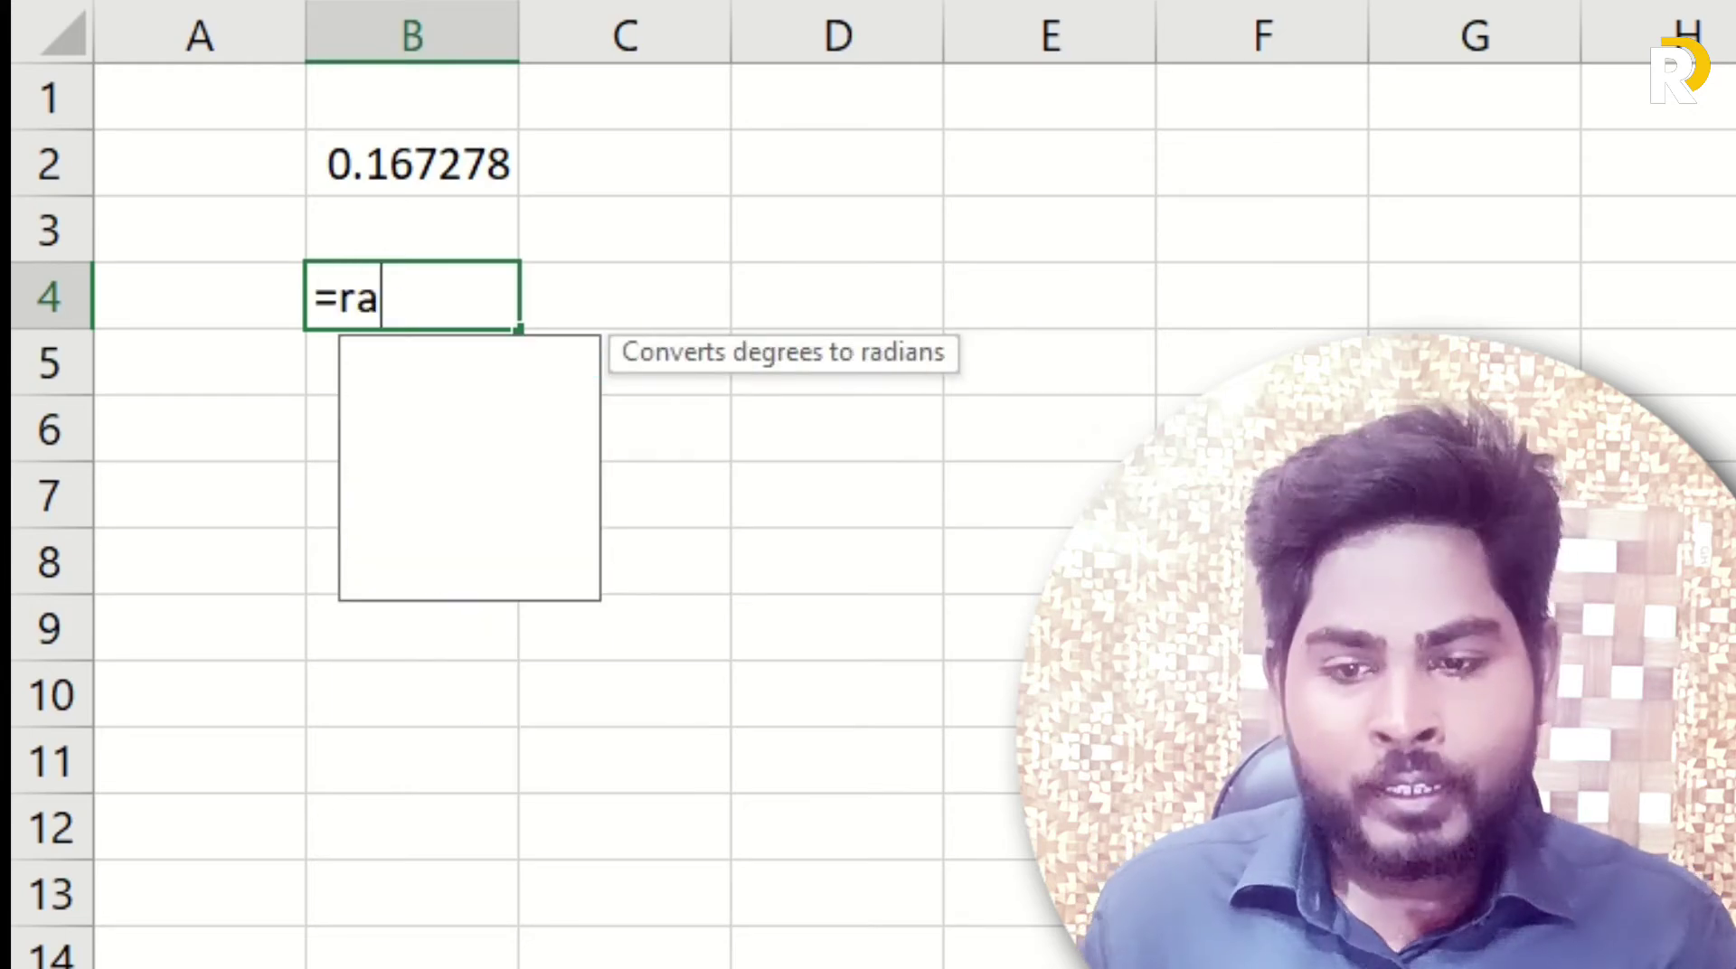
{"action": "type", "text": "nd"}
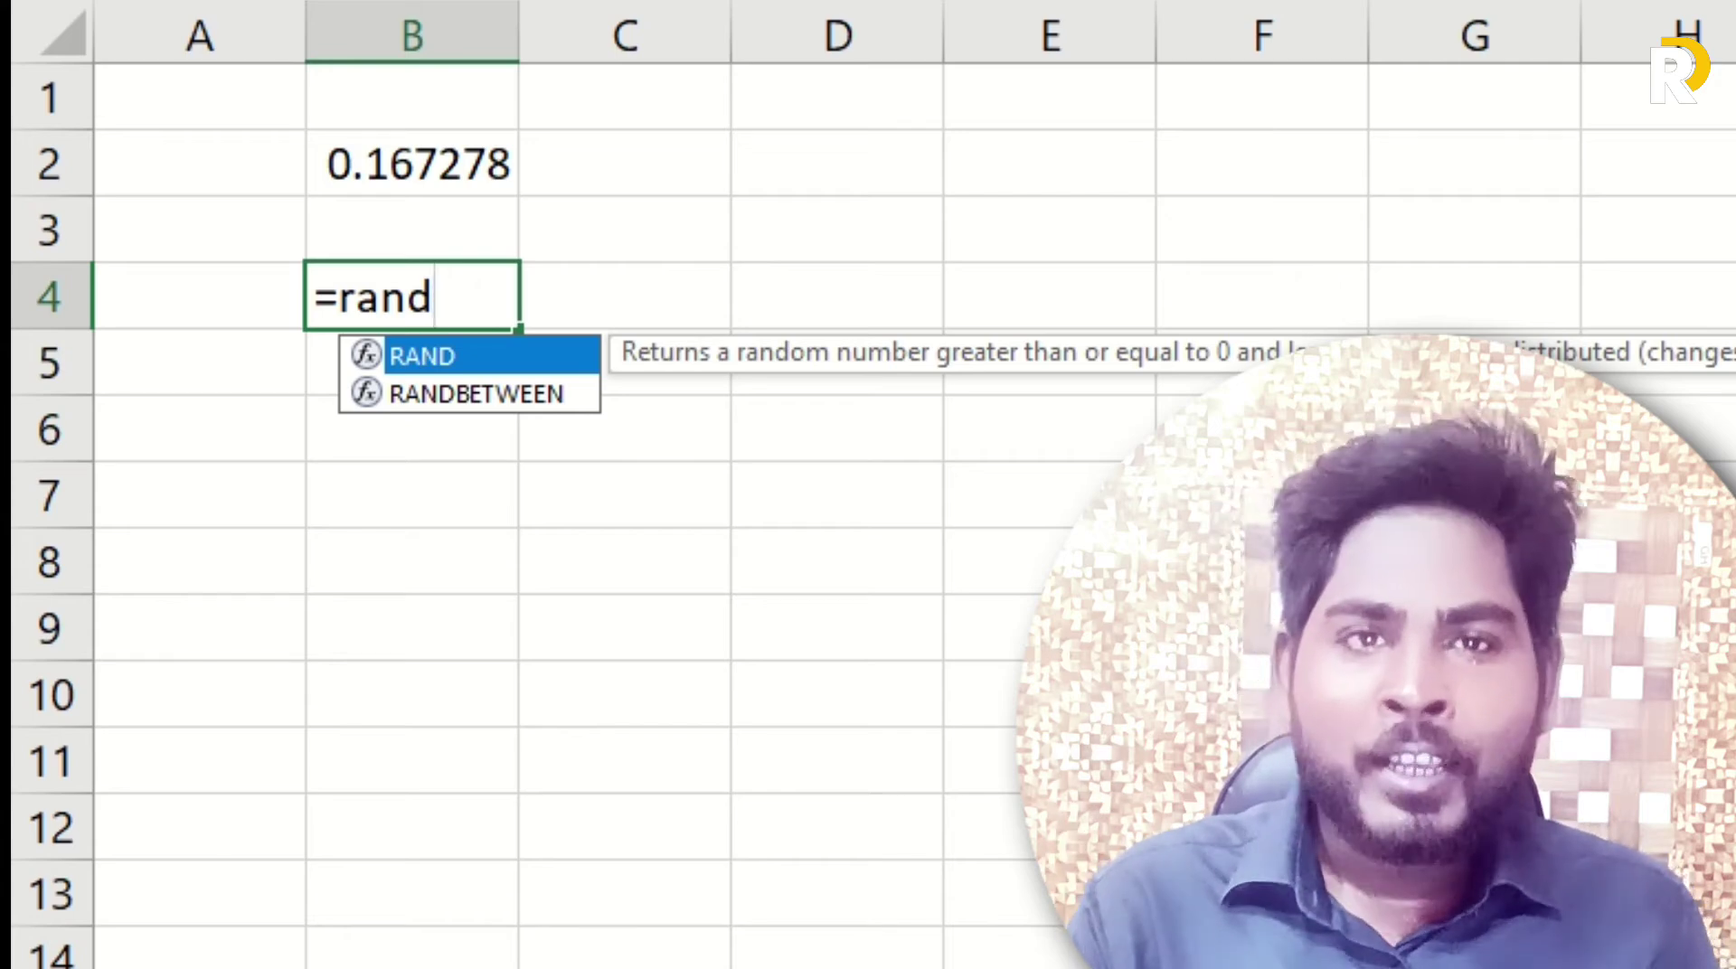
{"action": "key", "text": "Down"}
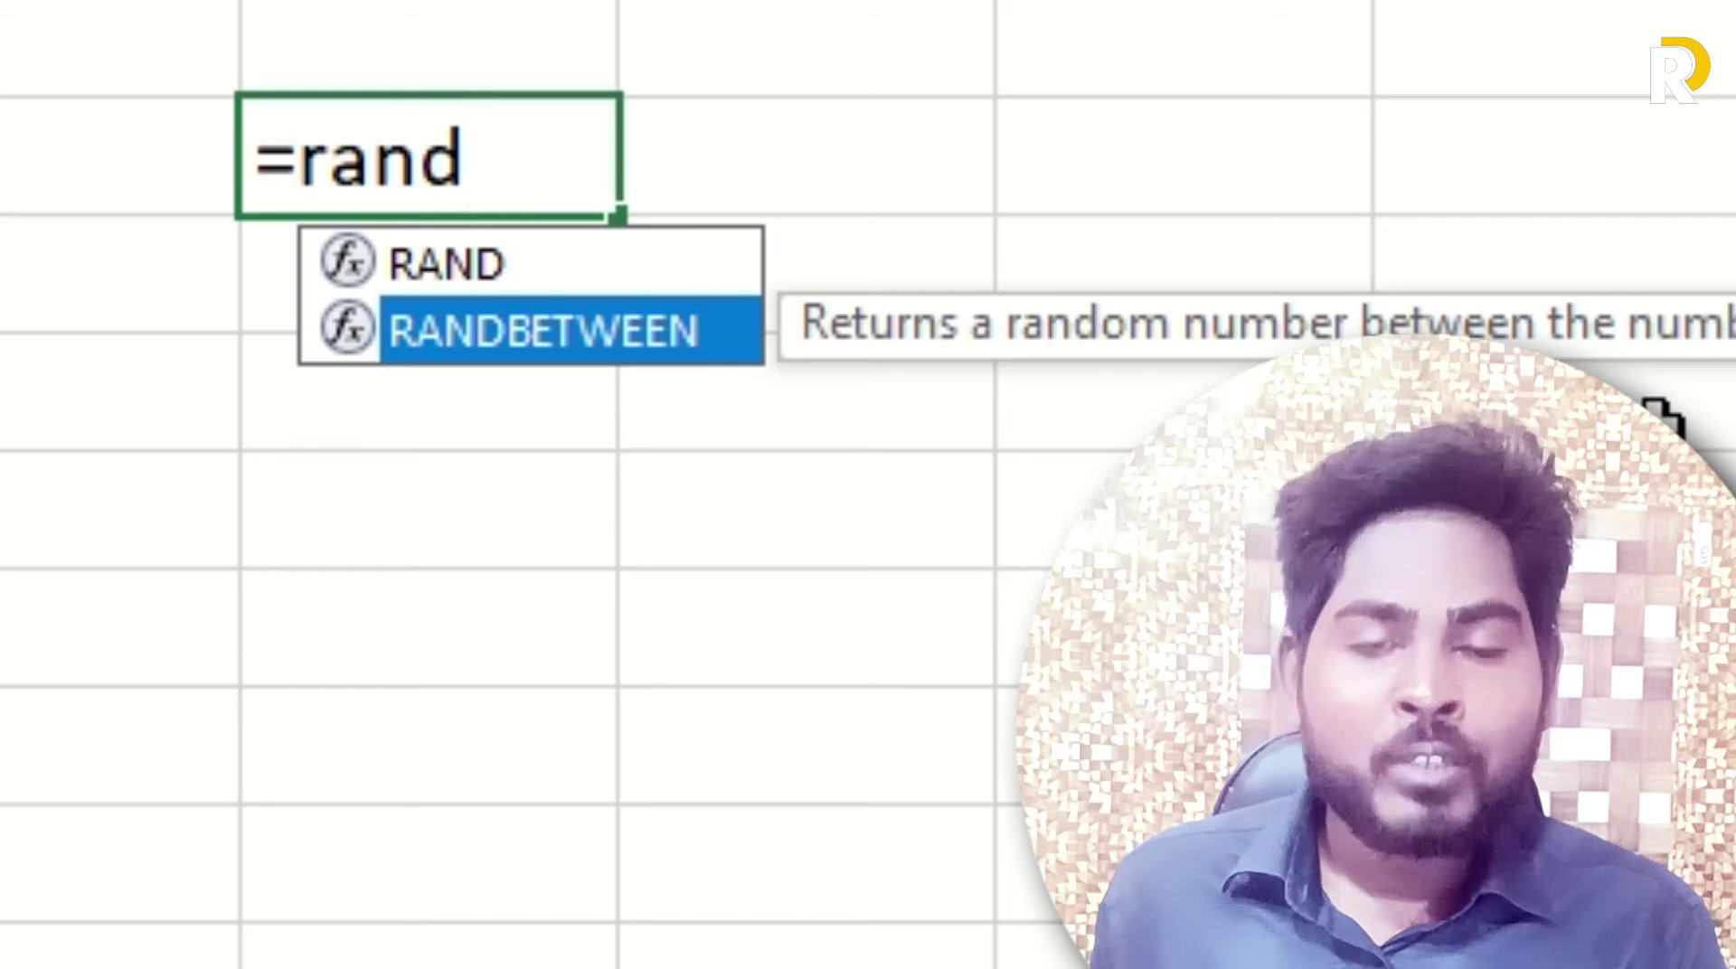
{"action": "key", "text": "Tab"}
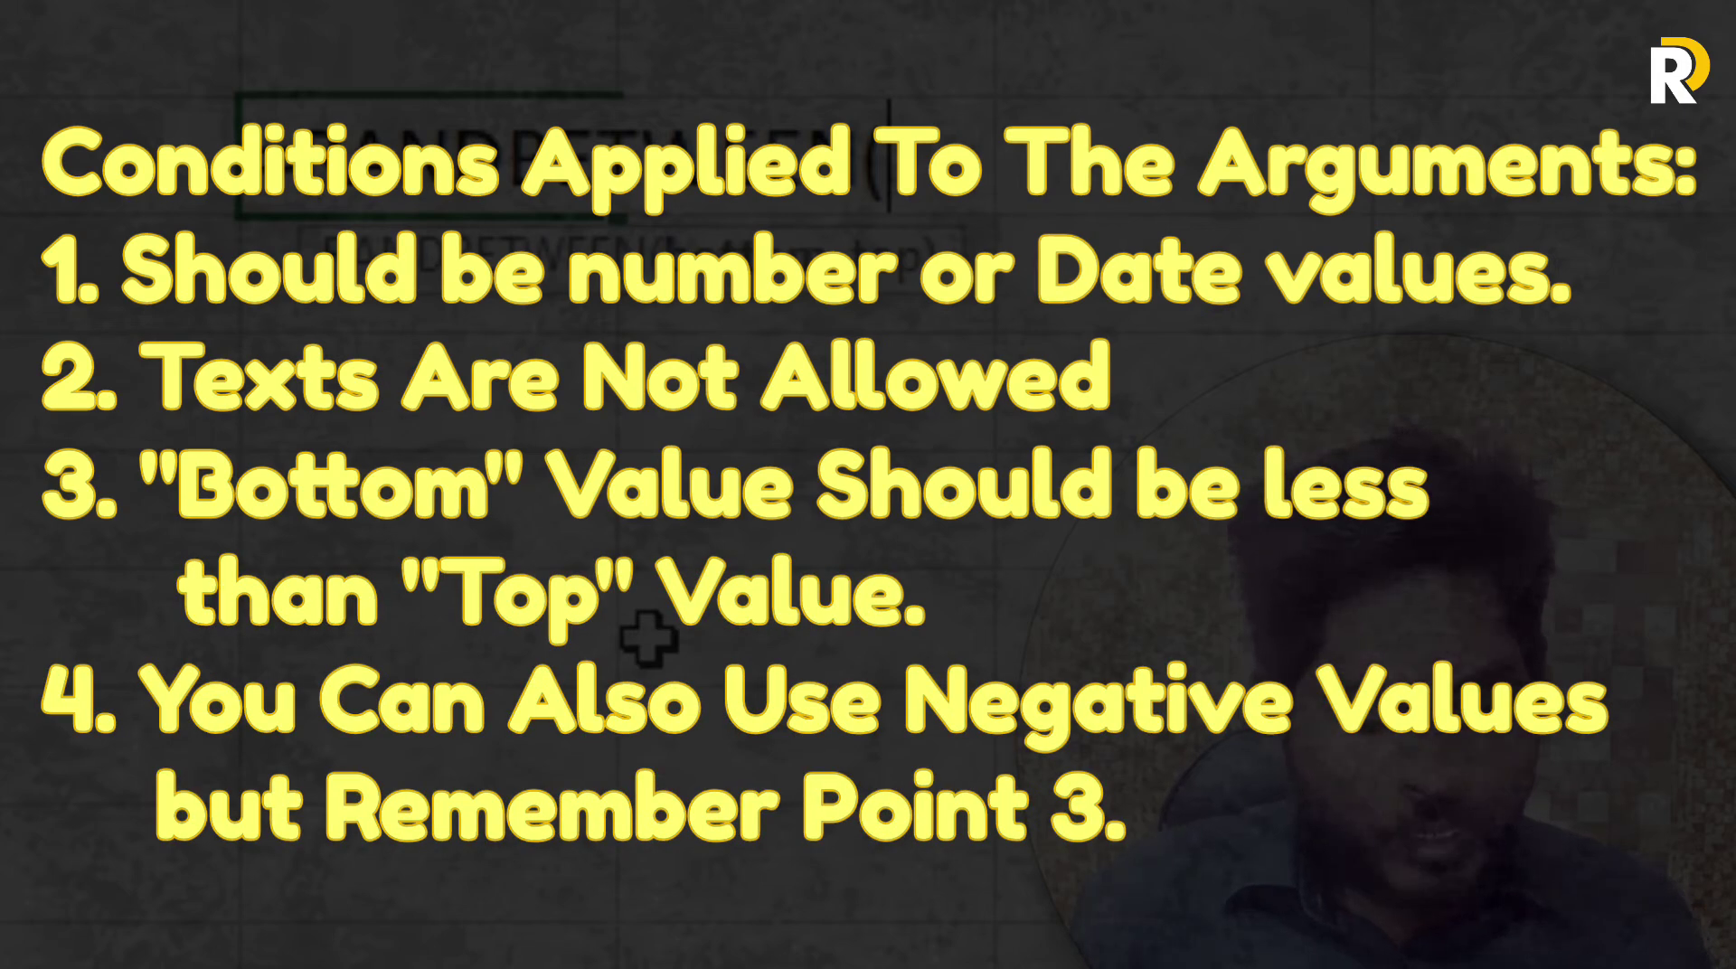
{"action": "type", "text": "s"}
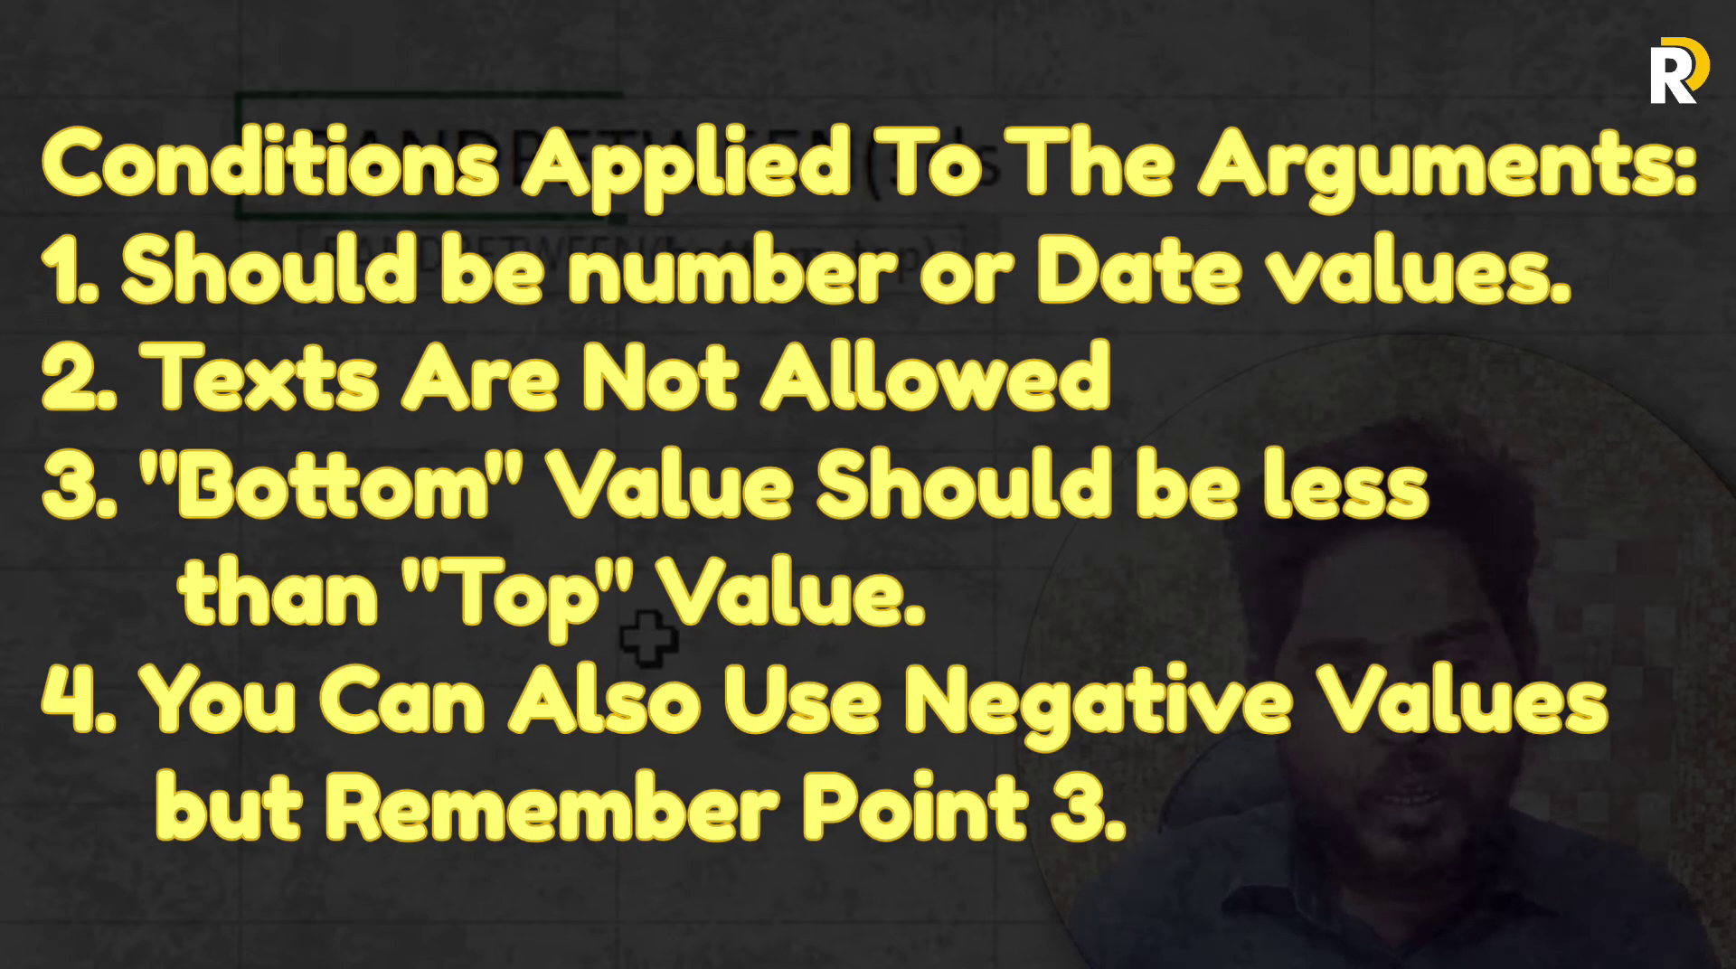
{"action": "key", "text": "BackSpace"}
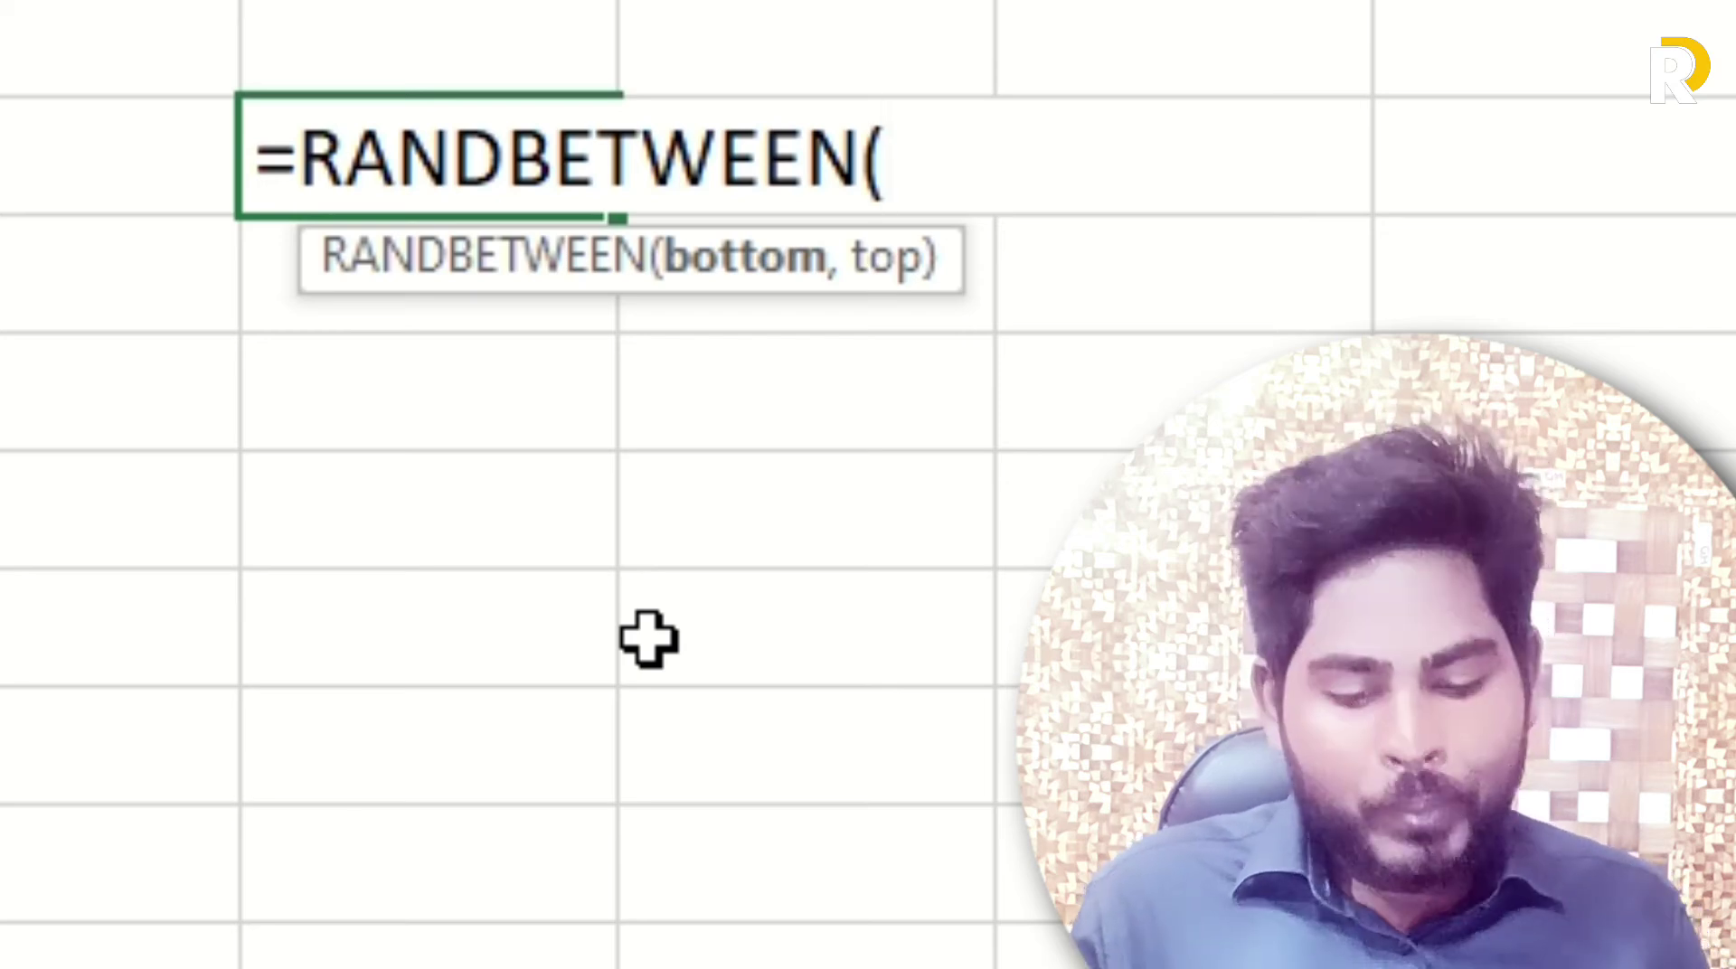
{"action": "type", "text": "10"}
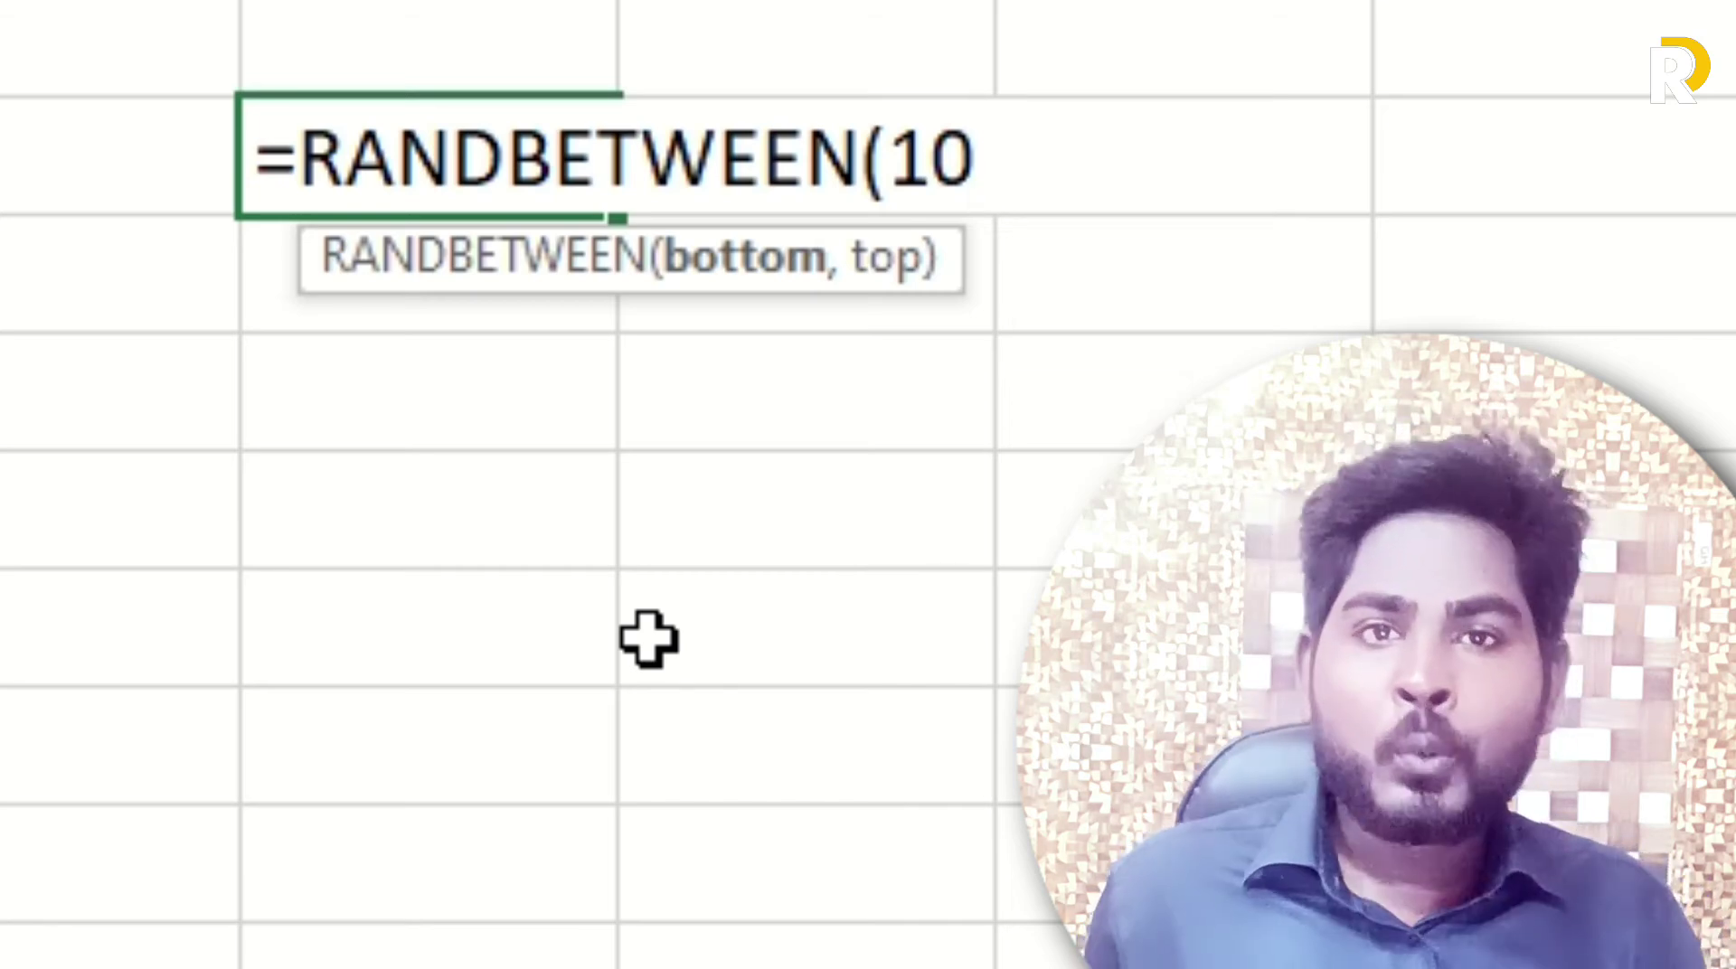
{"action": "key", "text": "BackSpace"}
{"action": "key", "text": "BackSpace"}
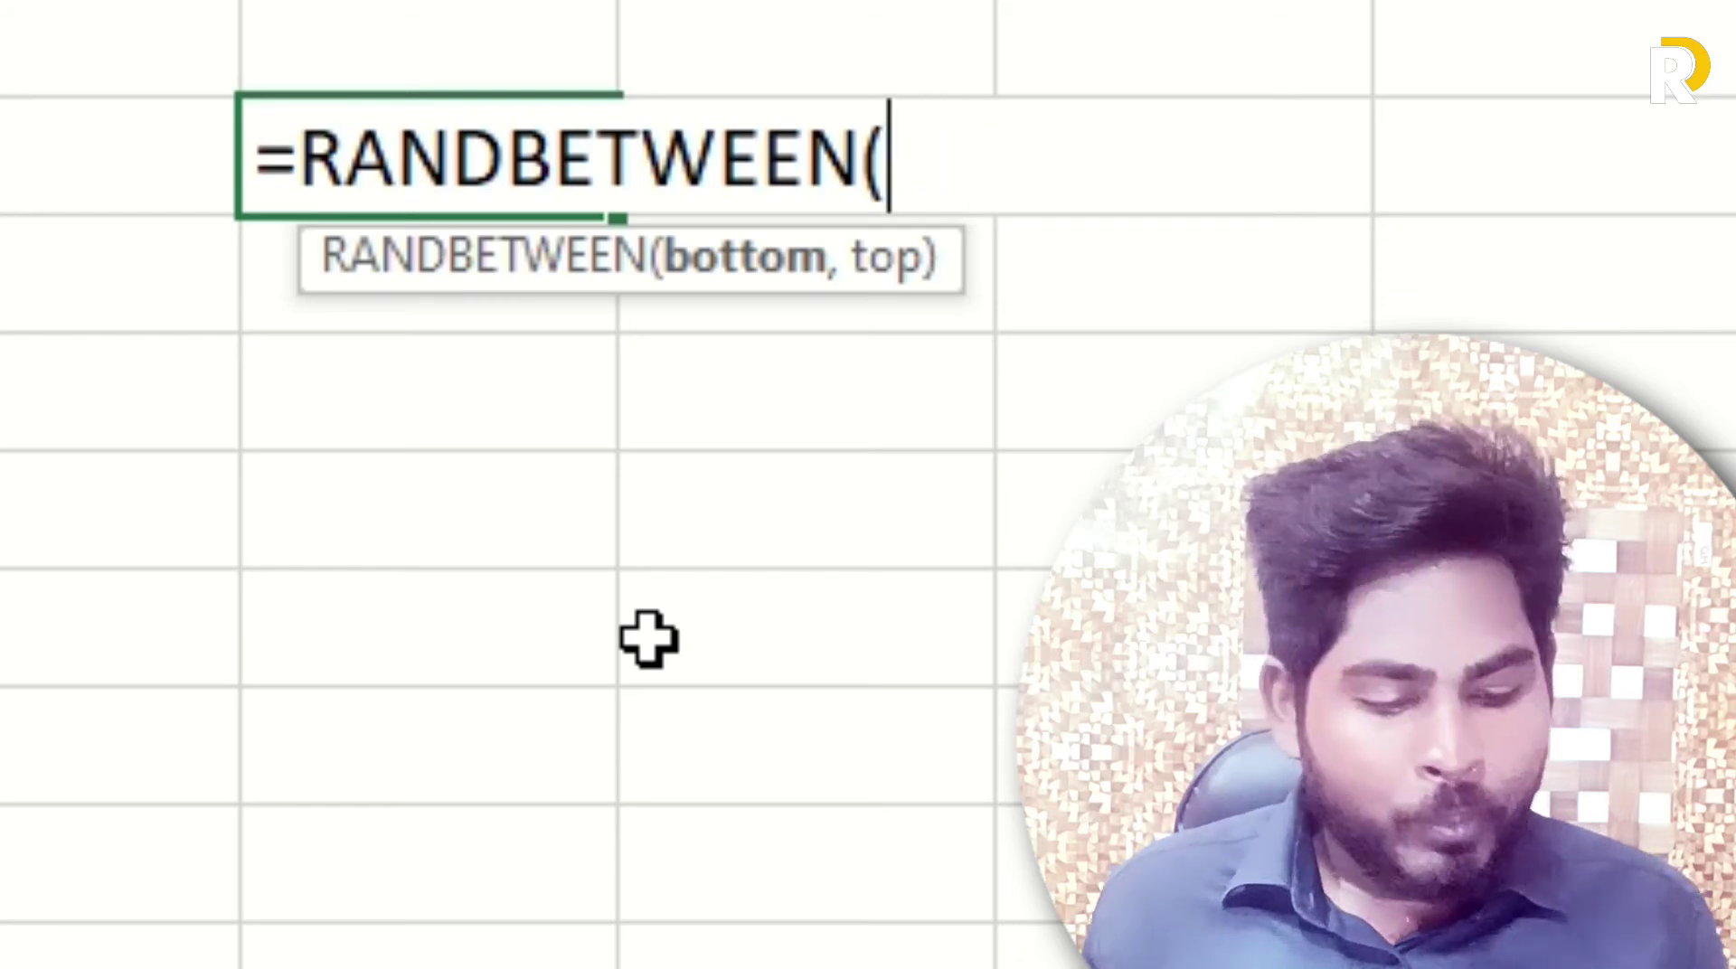
Complete the RANDBETWEEN formula in B4 with 50 as the bottom value and 10 as the top value
{"action": "type", "text": "50"}
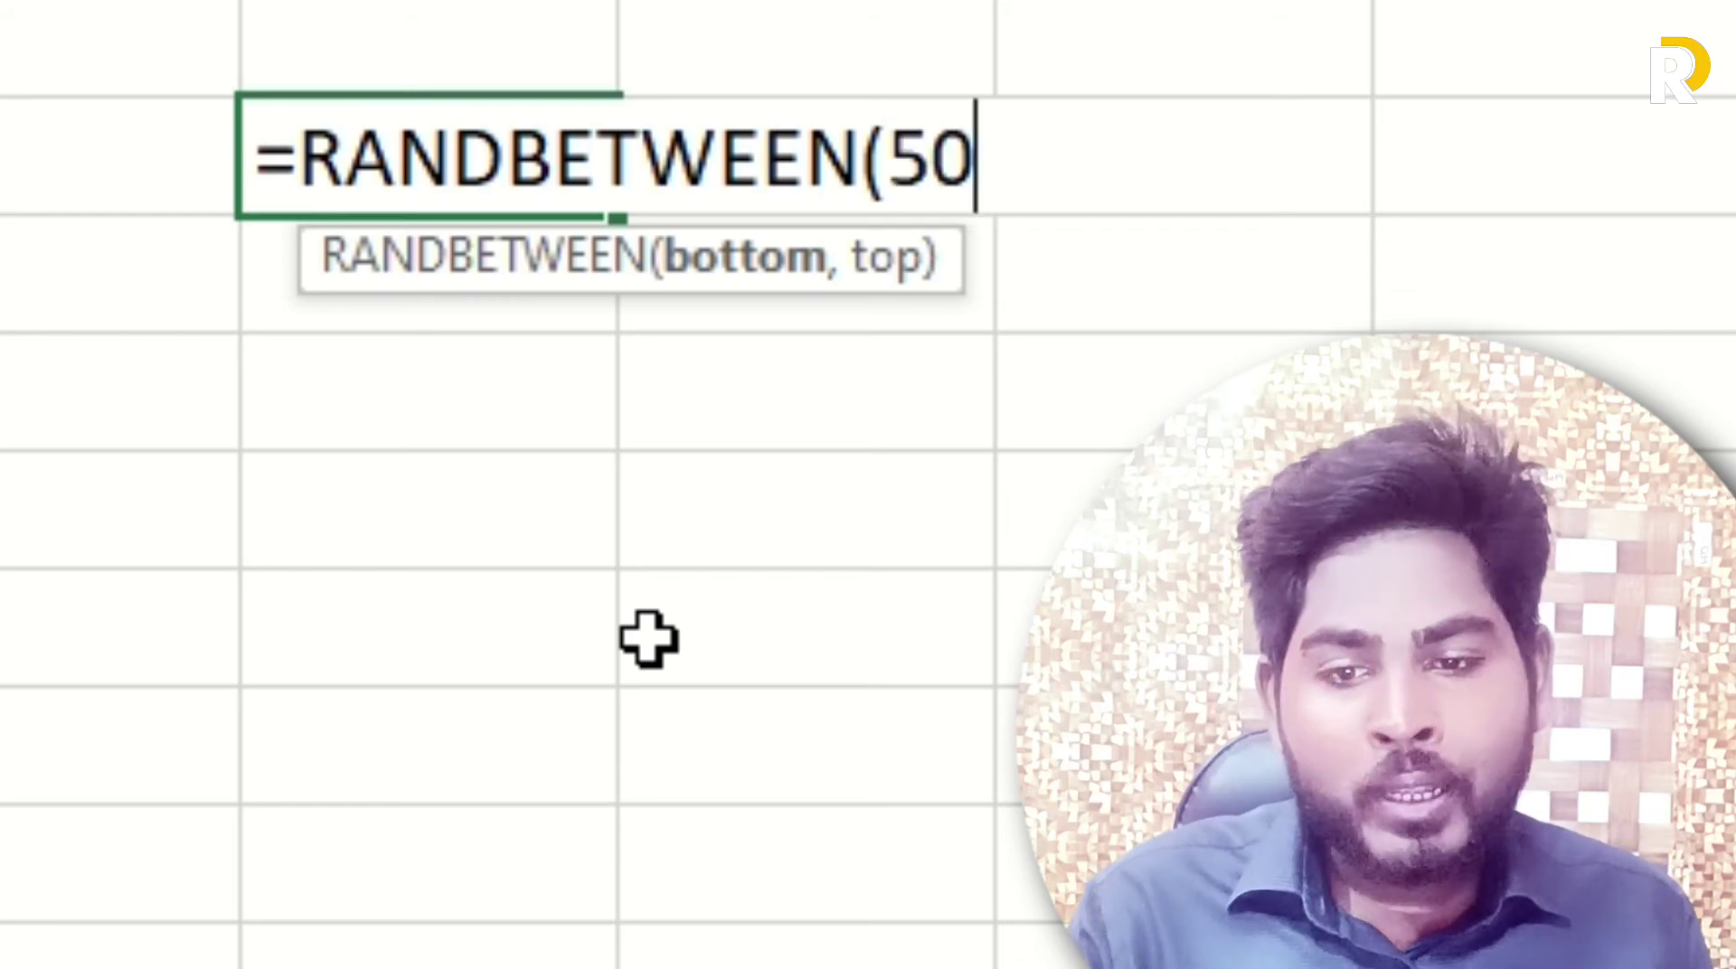
{"action": "type", "text": ","}
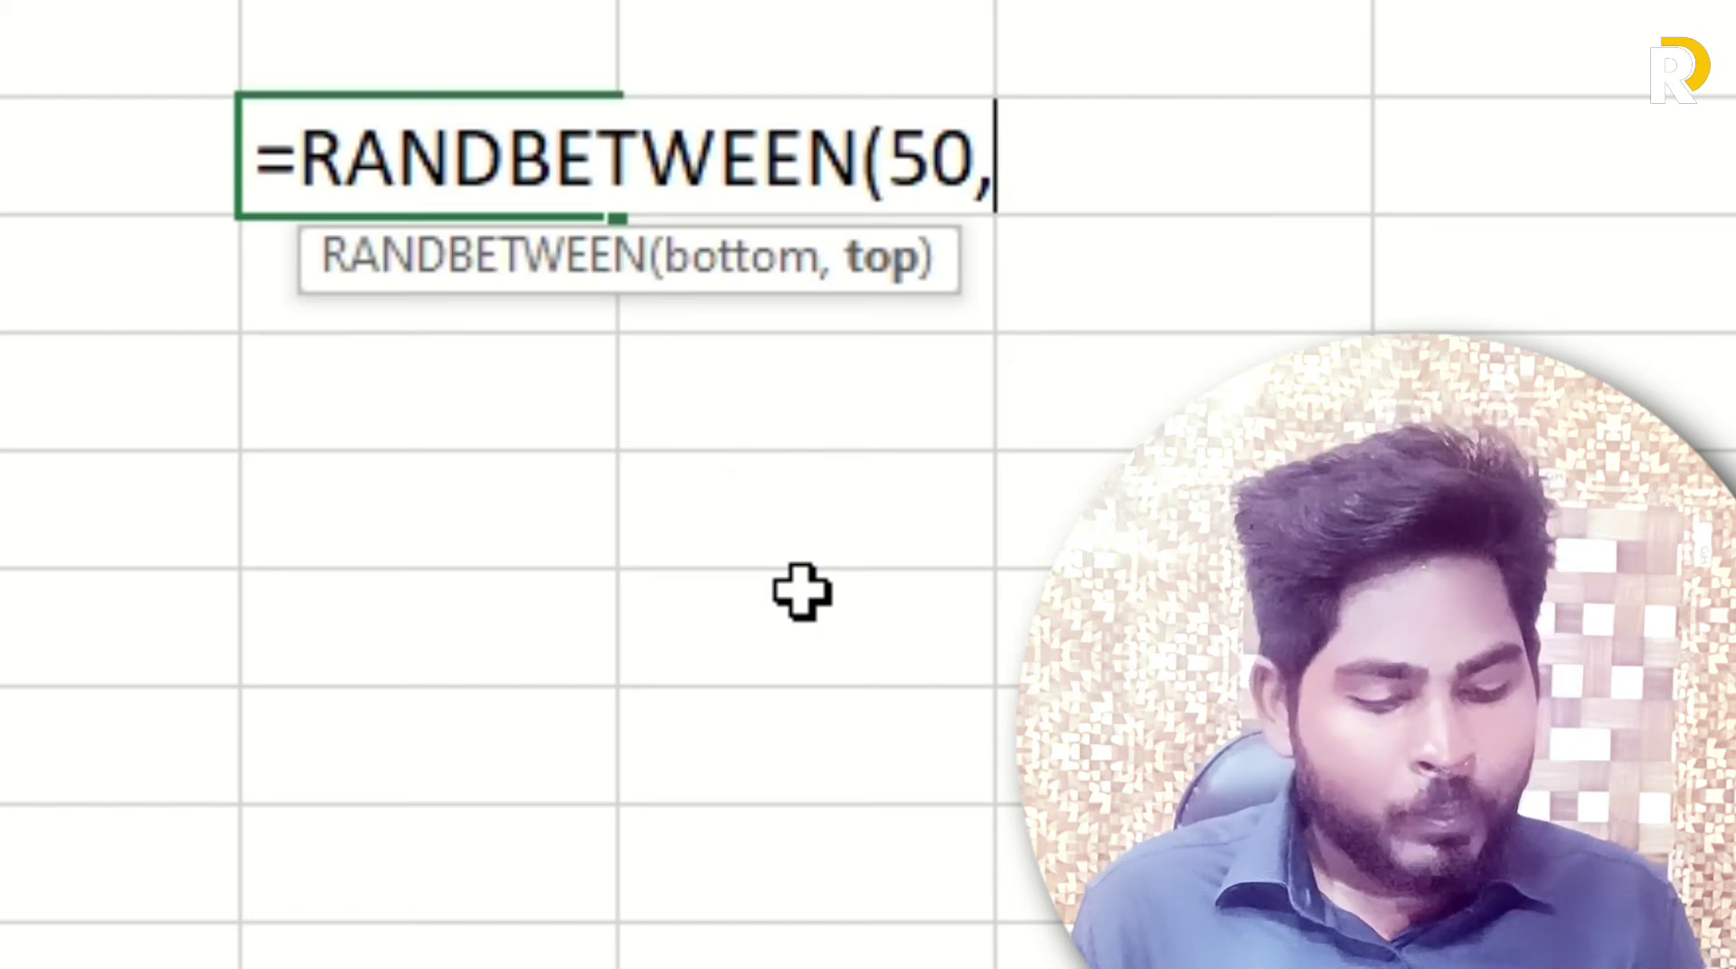
{"action": "type", "text": "10)"}
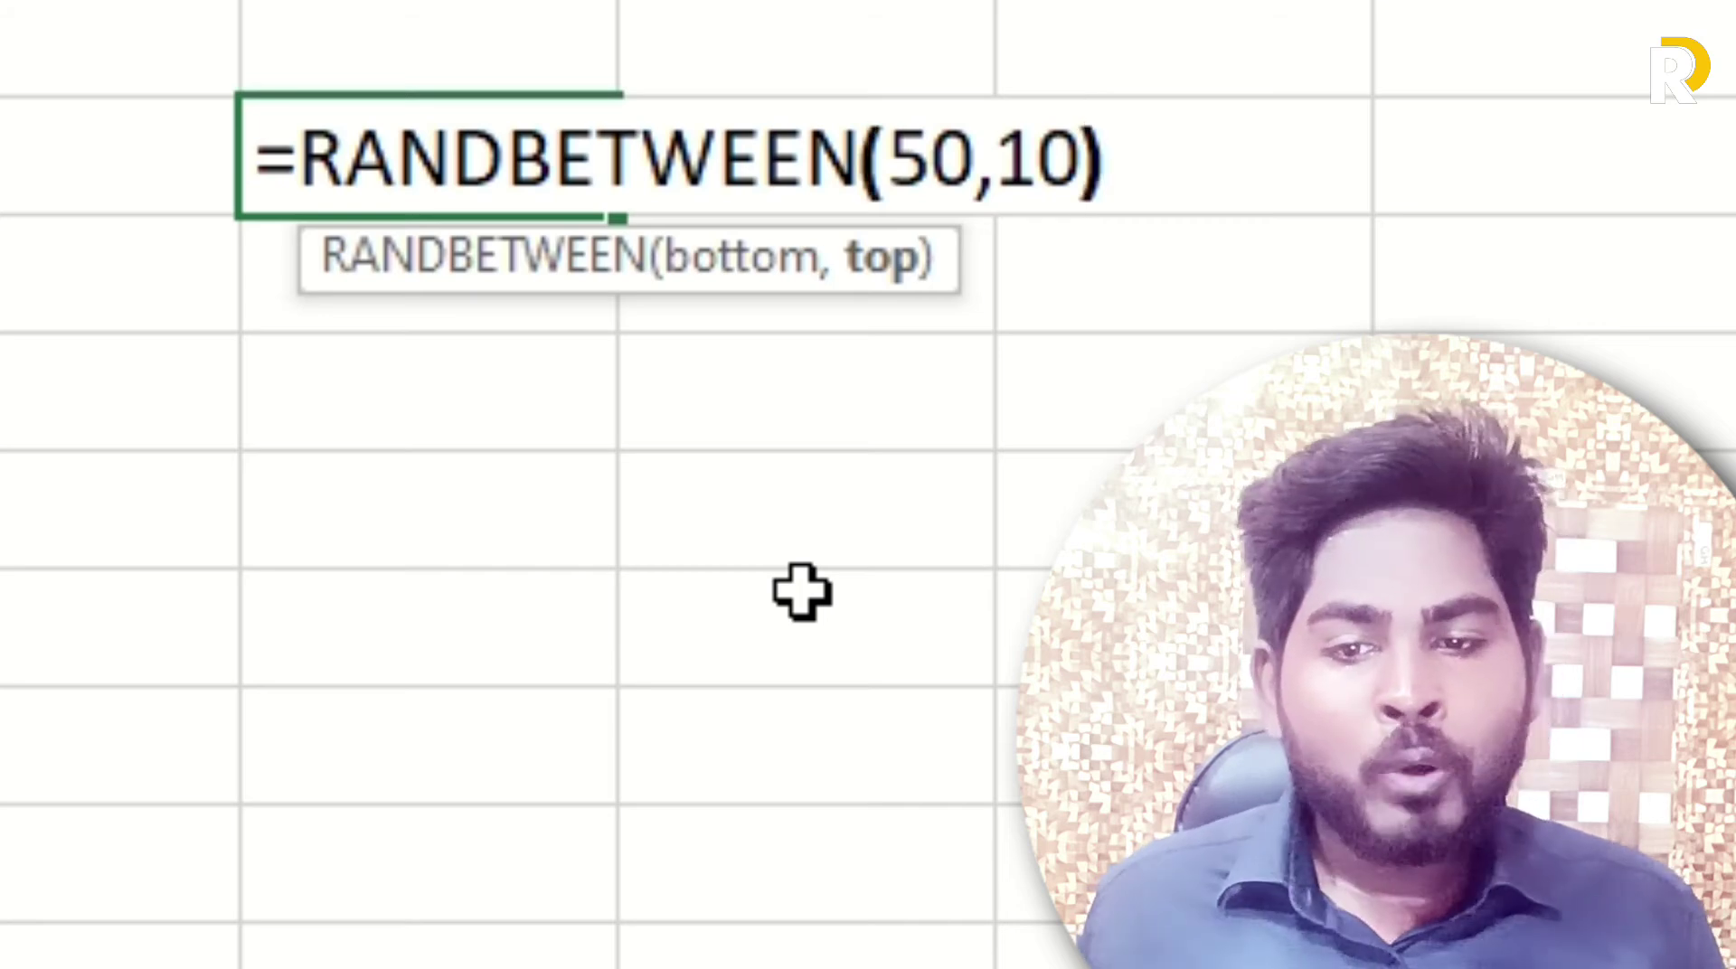
{"action": "key", "text": "Return"}
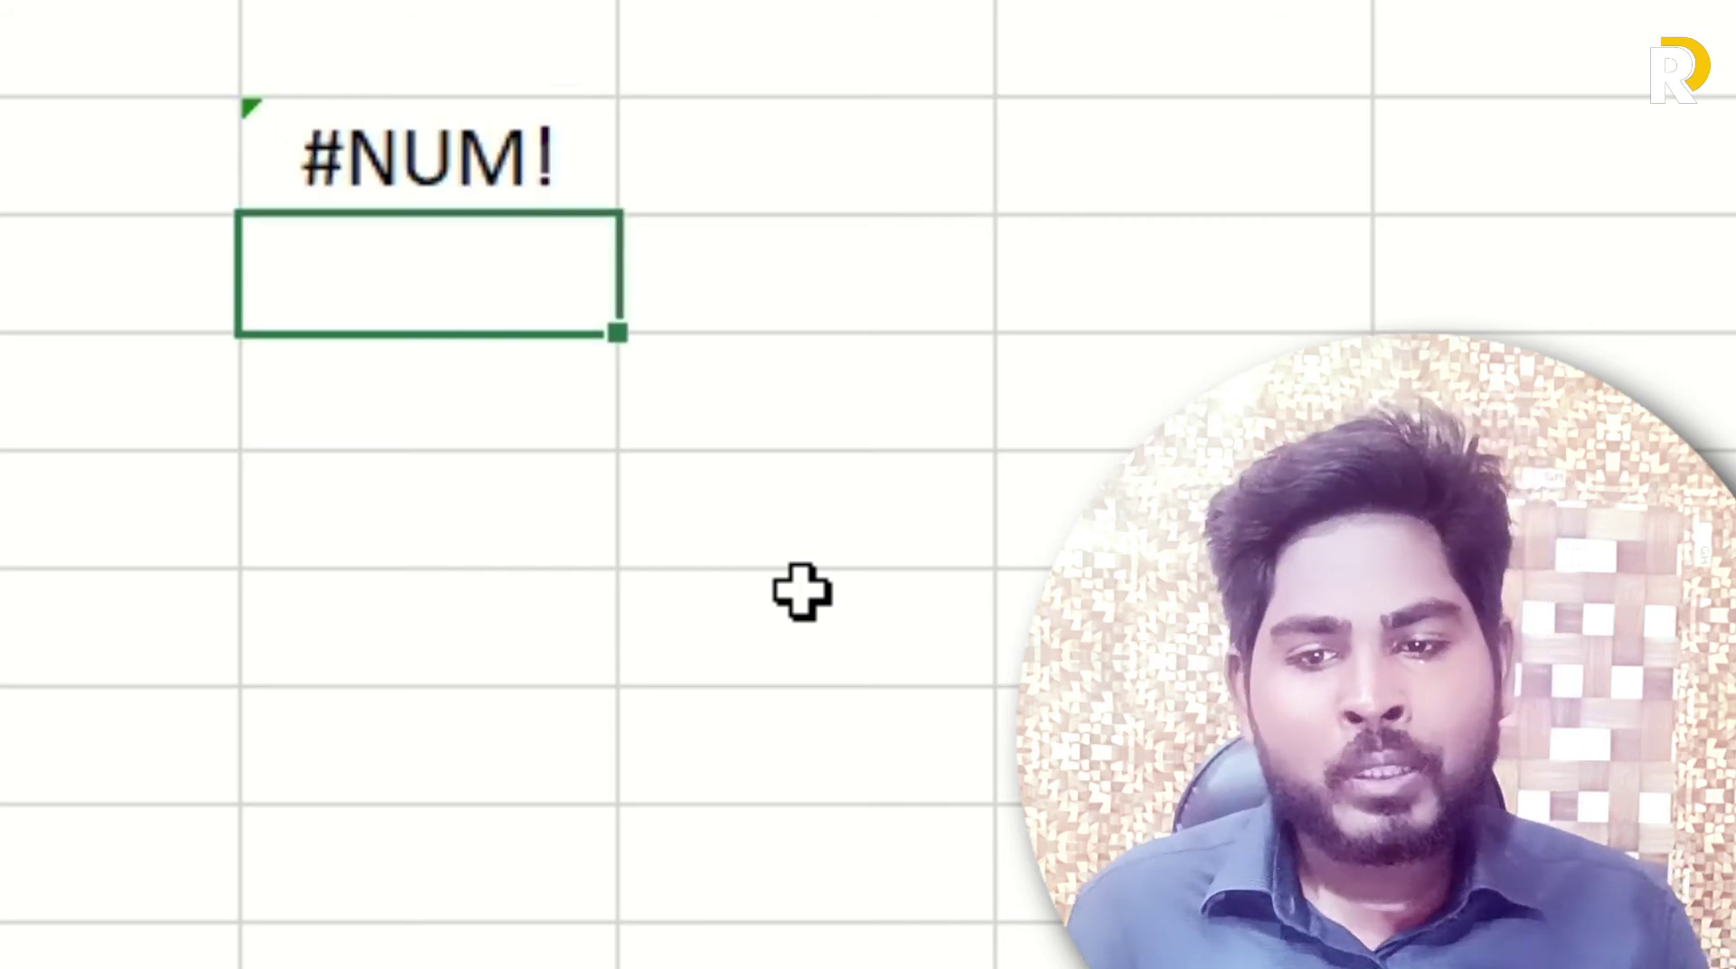
Change the arguments of the formula in B4 so that it reads =RANDBETWEEN(10,50)
{"action": "key", "text": "Up"}
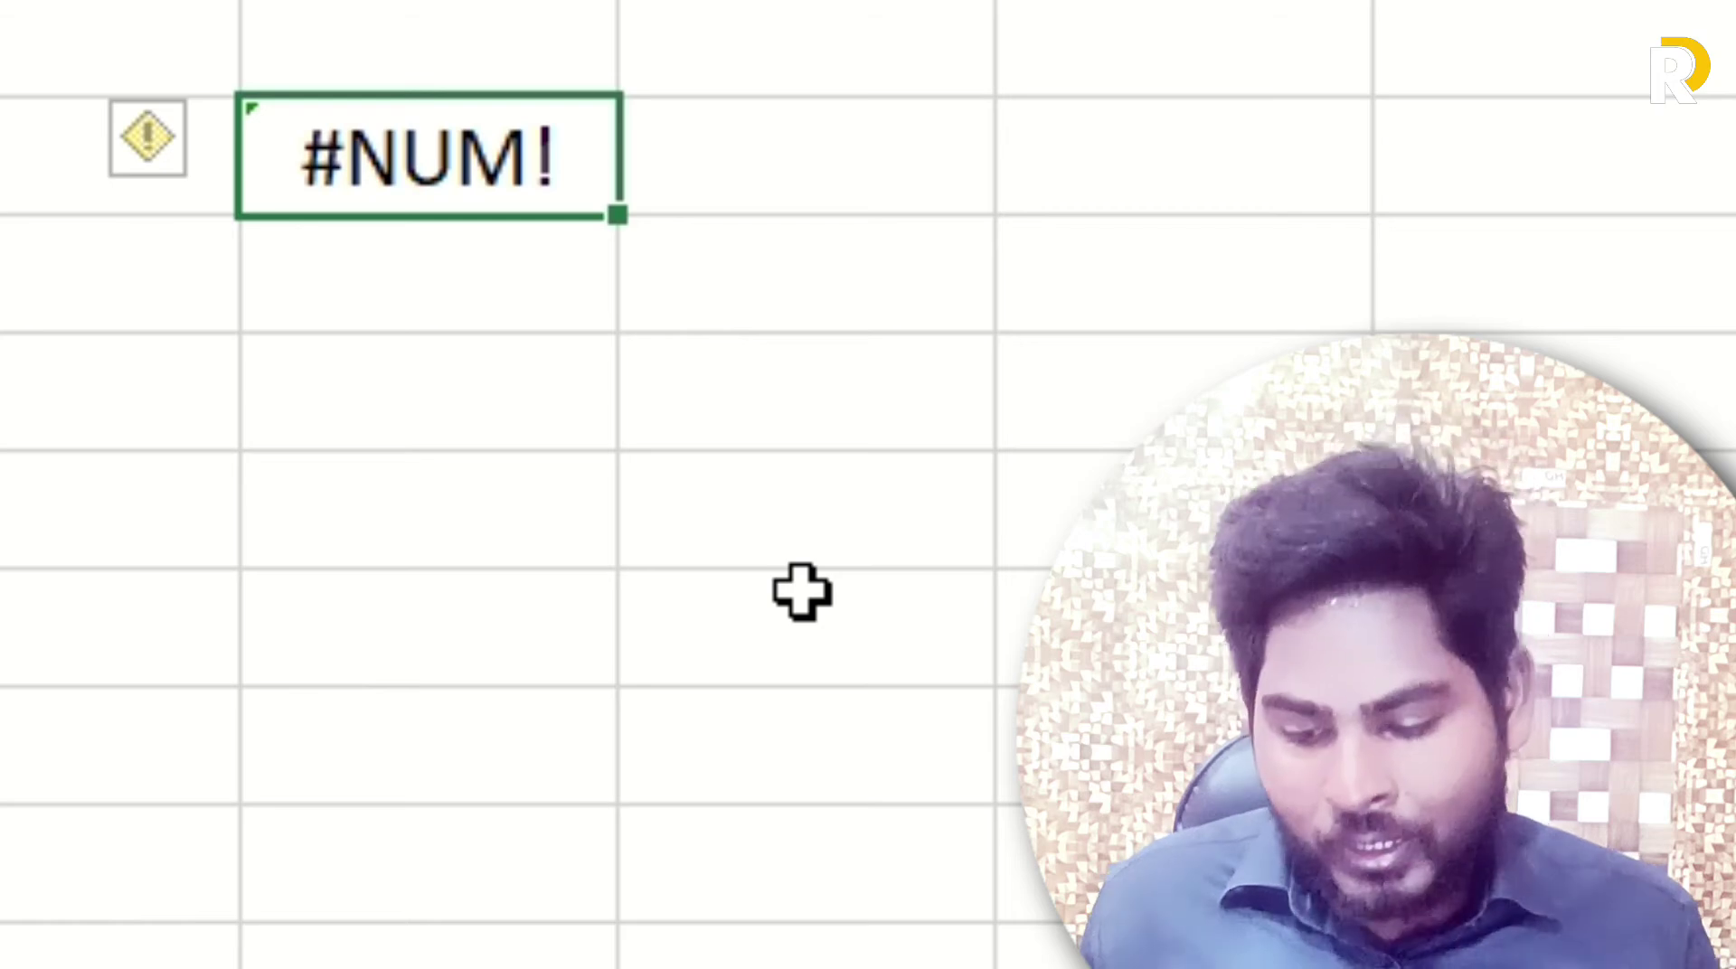
{"action": "key", "text": "F2"}
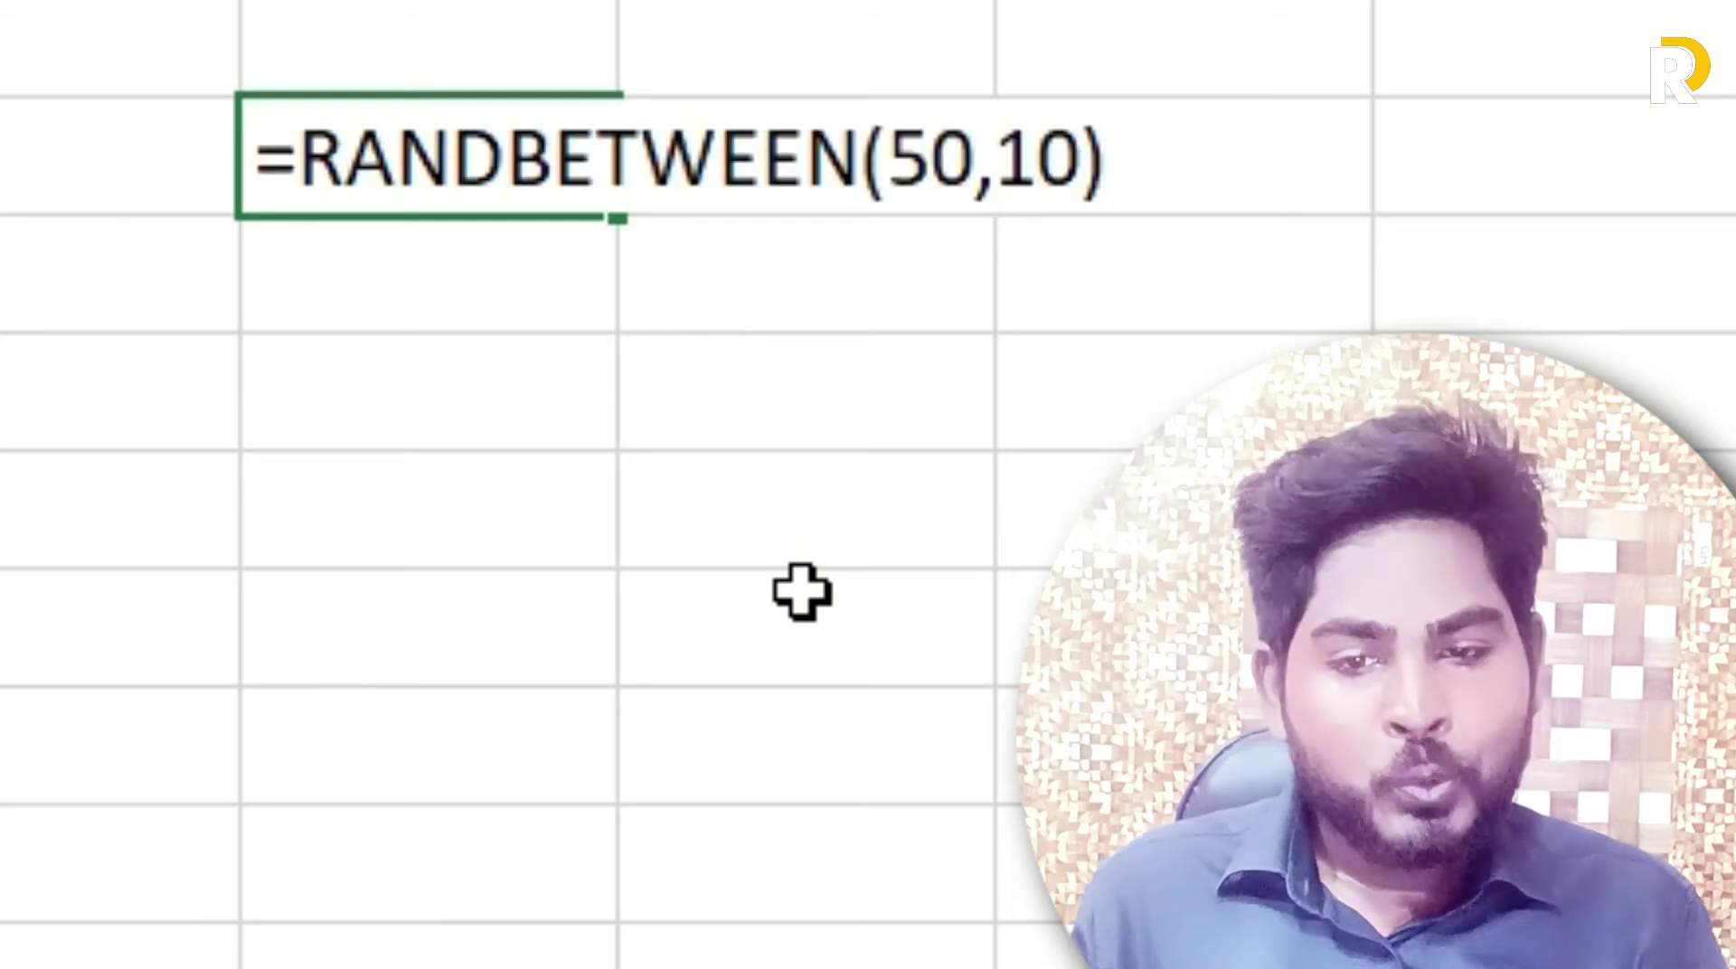
{"action": "key", "text": "BackSpace"}
{"action": "key", "text": "BackSpace"}
{"action": "key", "text": "BackSpace"}
{"action": "key", "text": "BackSpace"}
{"action": "key", "text": "BackSpace"}
{"action": "key", "text": "BackSpace"}
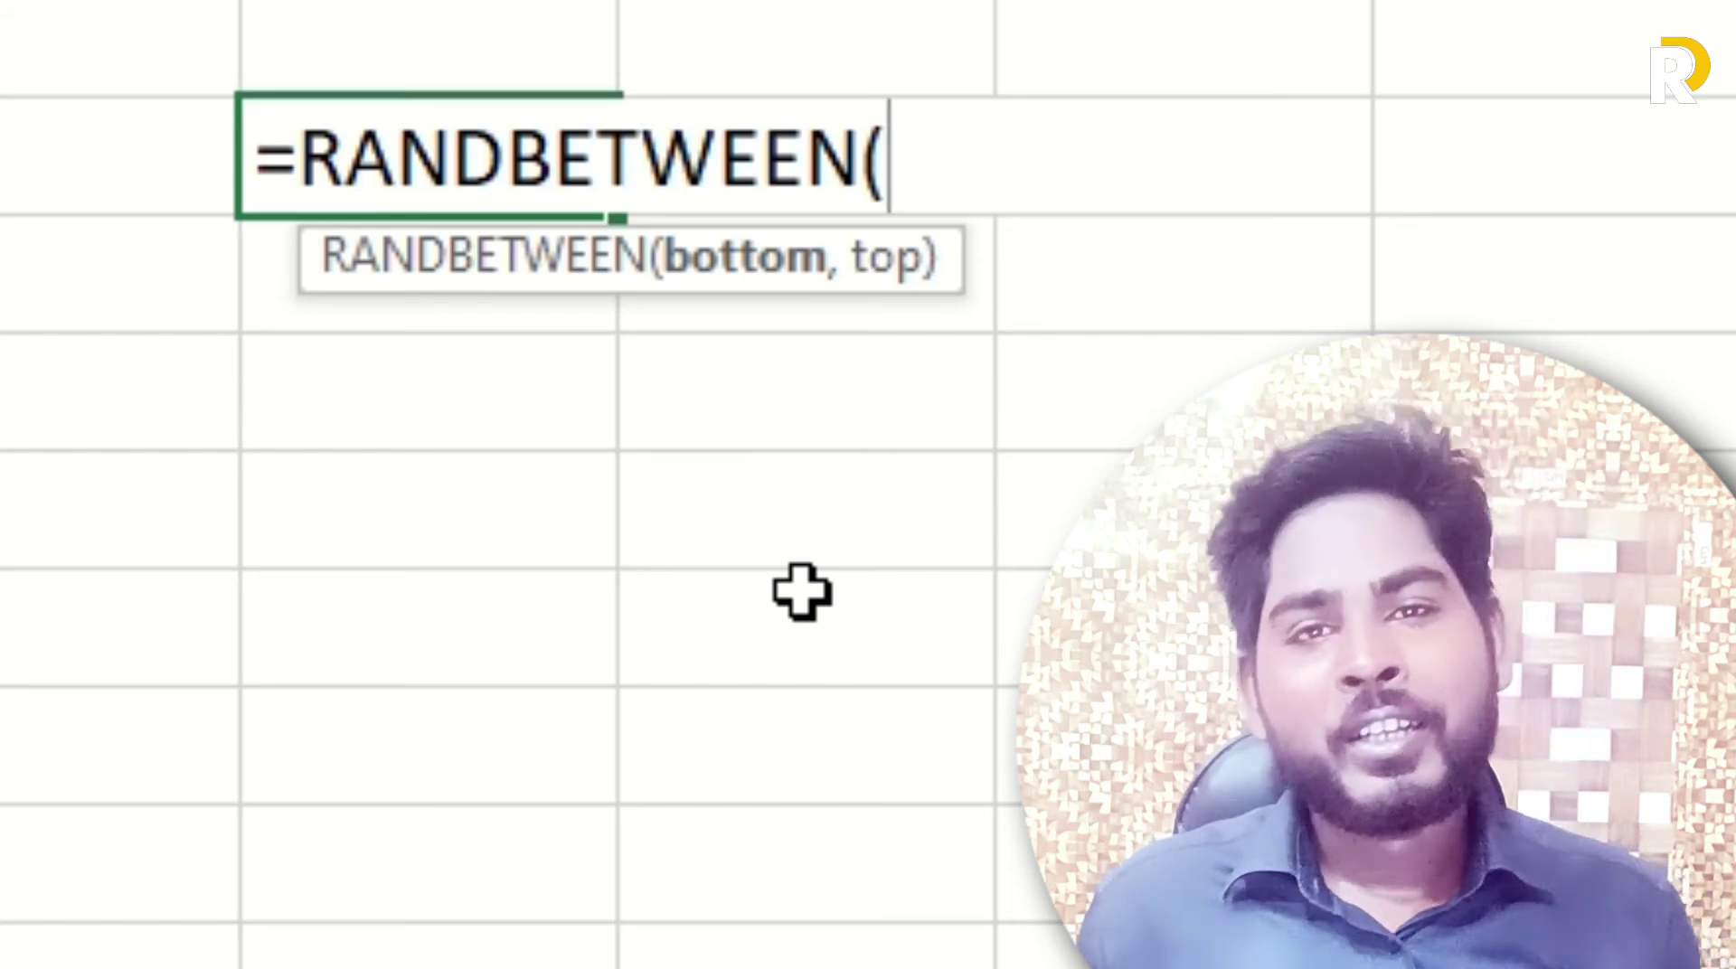
{"action": "type", "text": "1"}
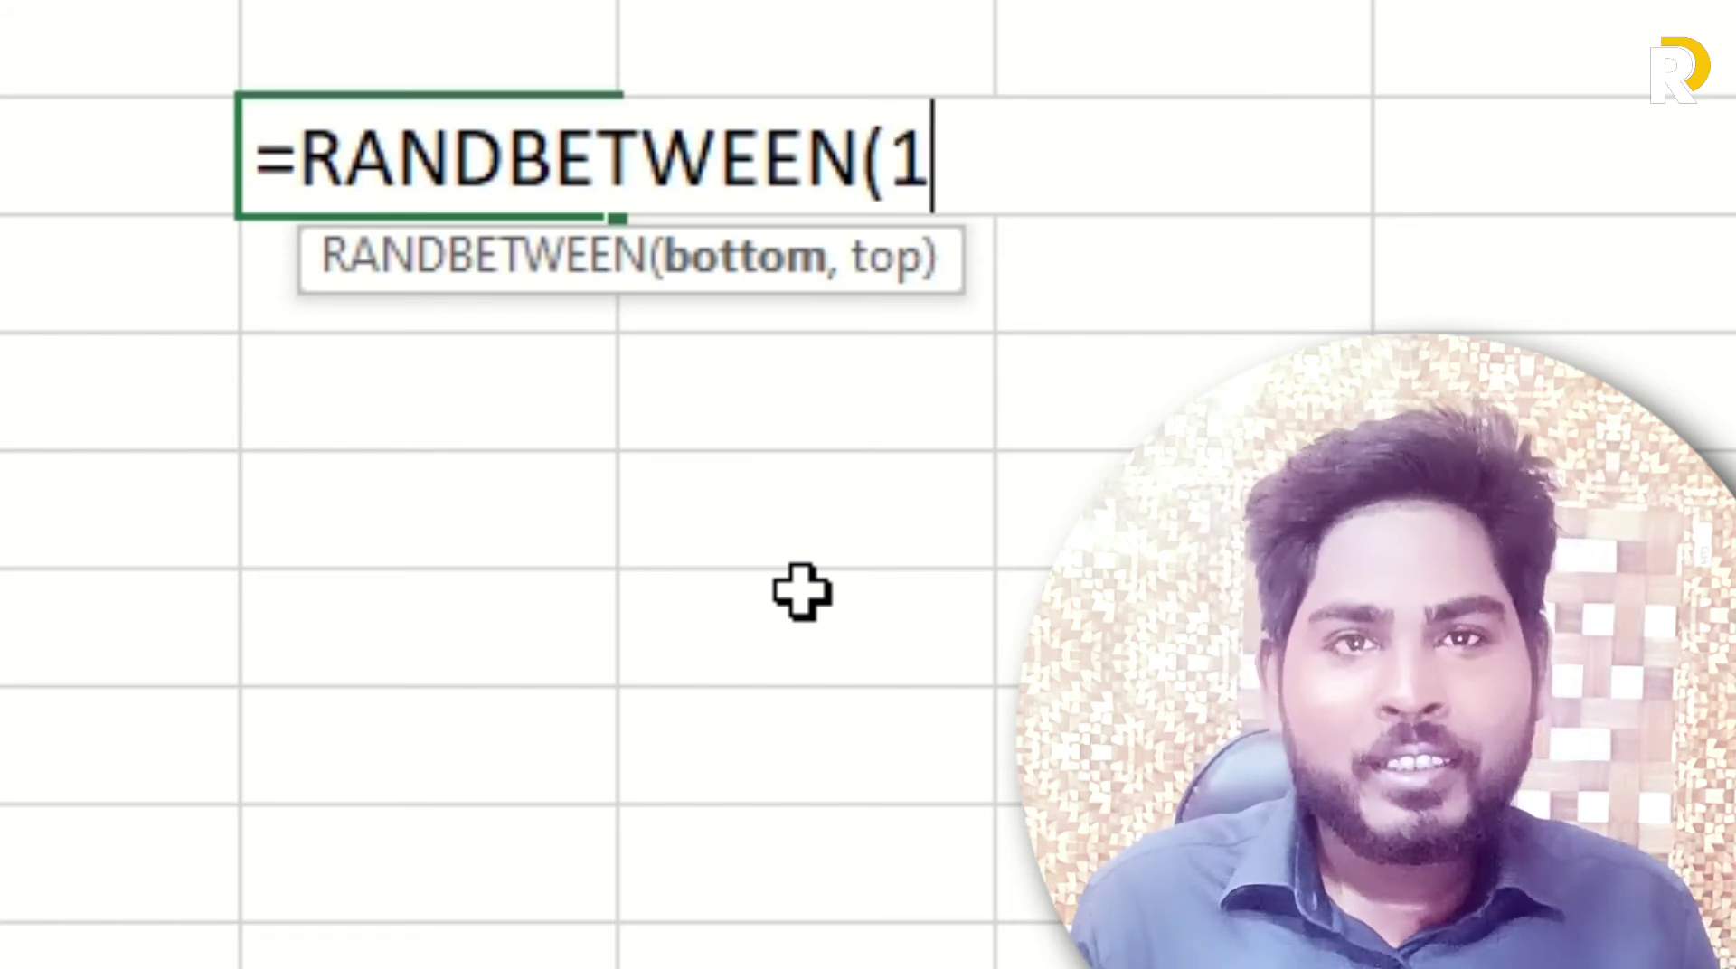
{"action": "type", "text": "0,50"}
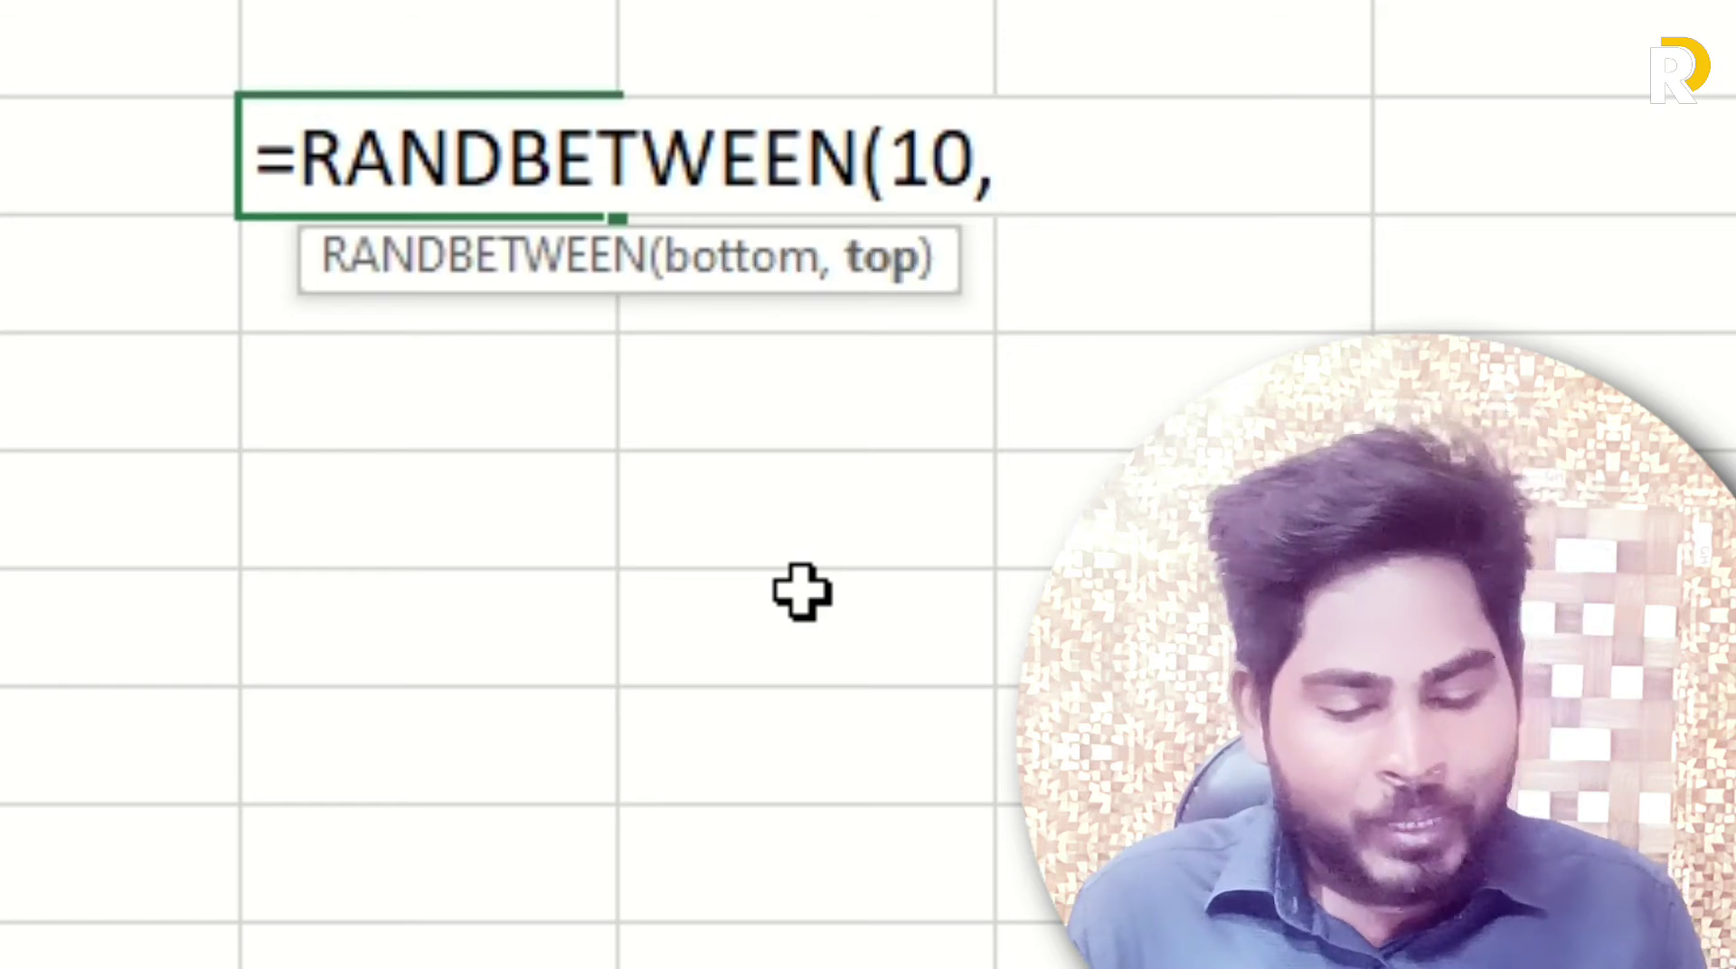
{"action": "type", "text": ")"}
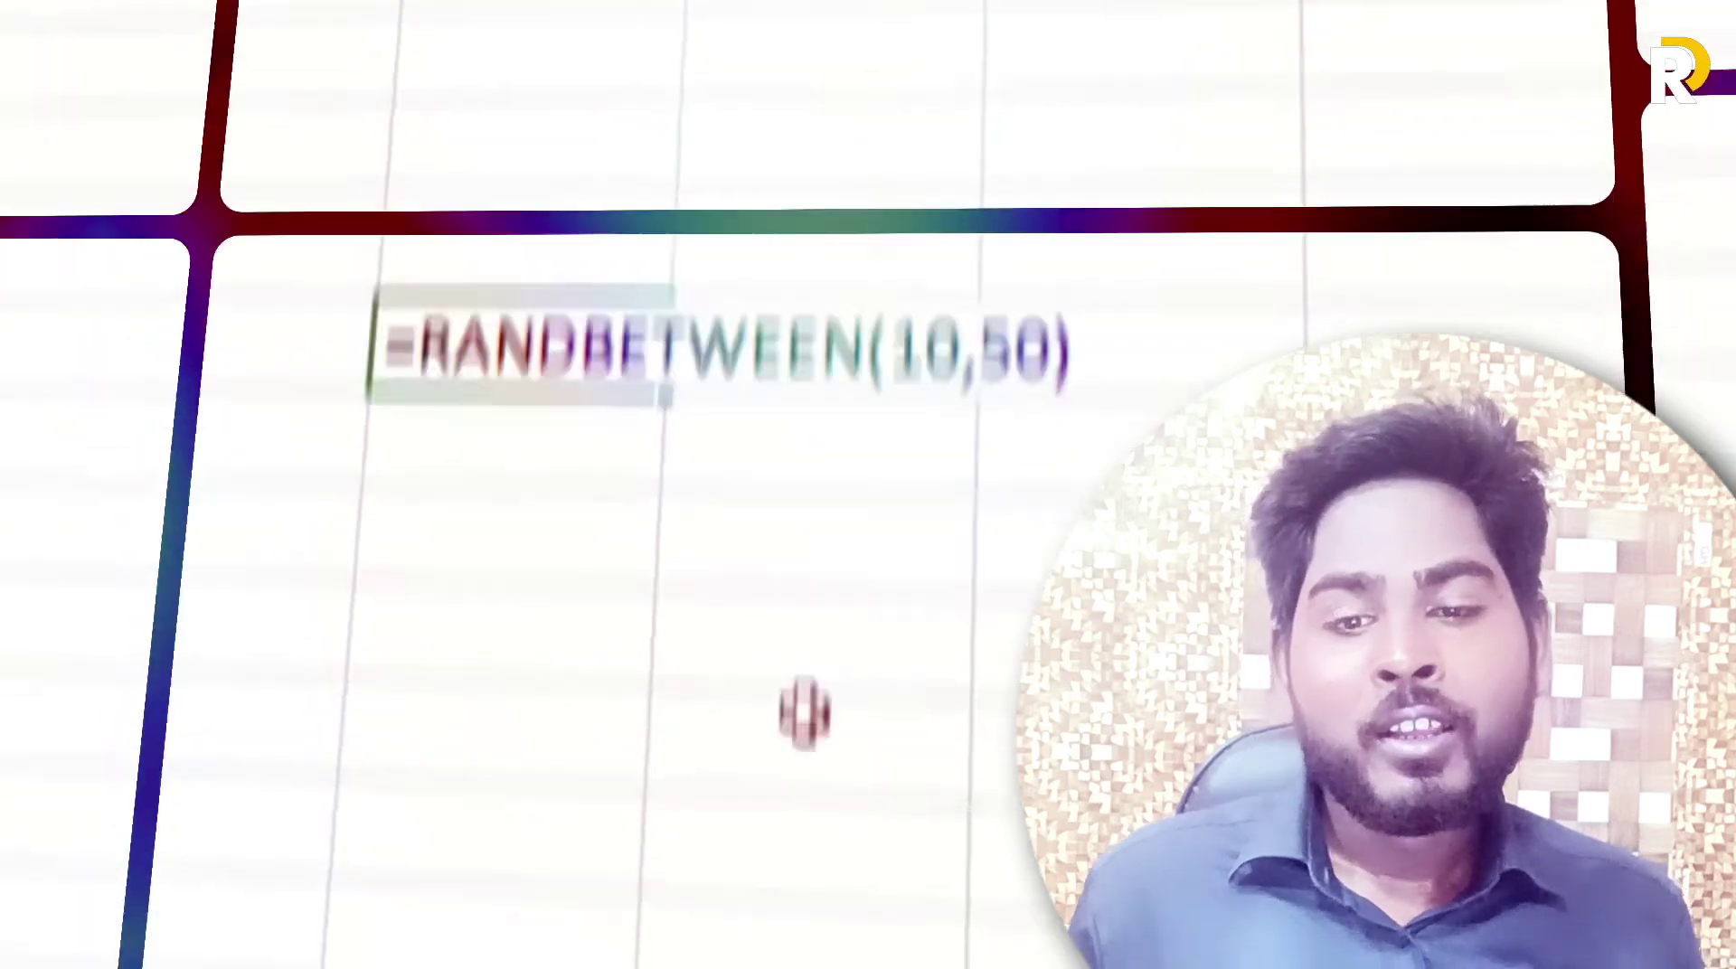
{"action": "key", "text": "Return"}
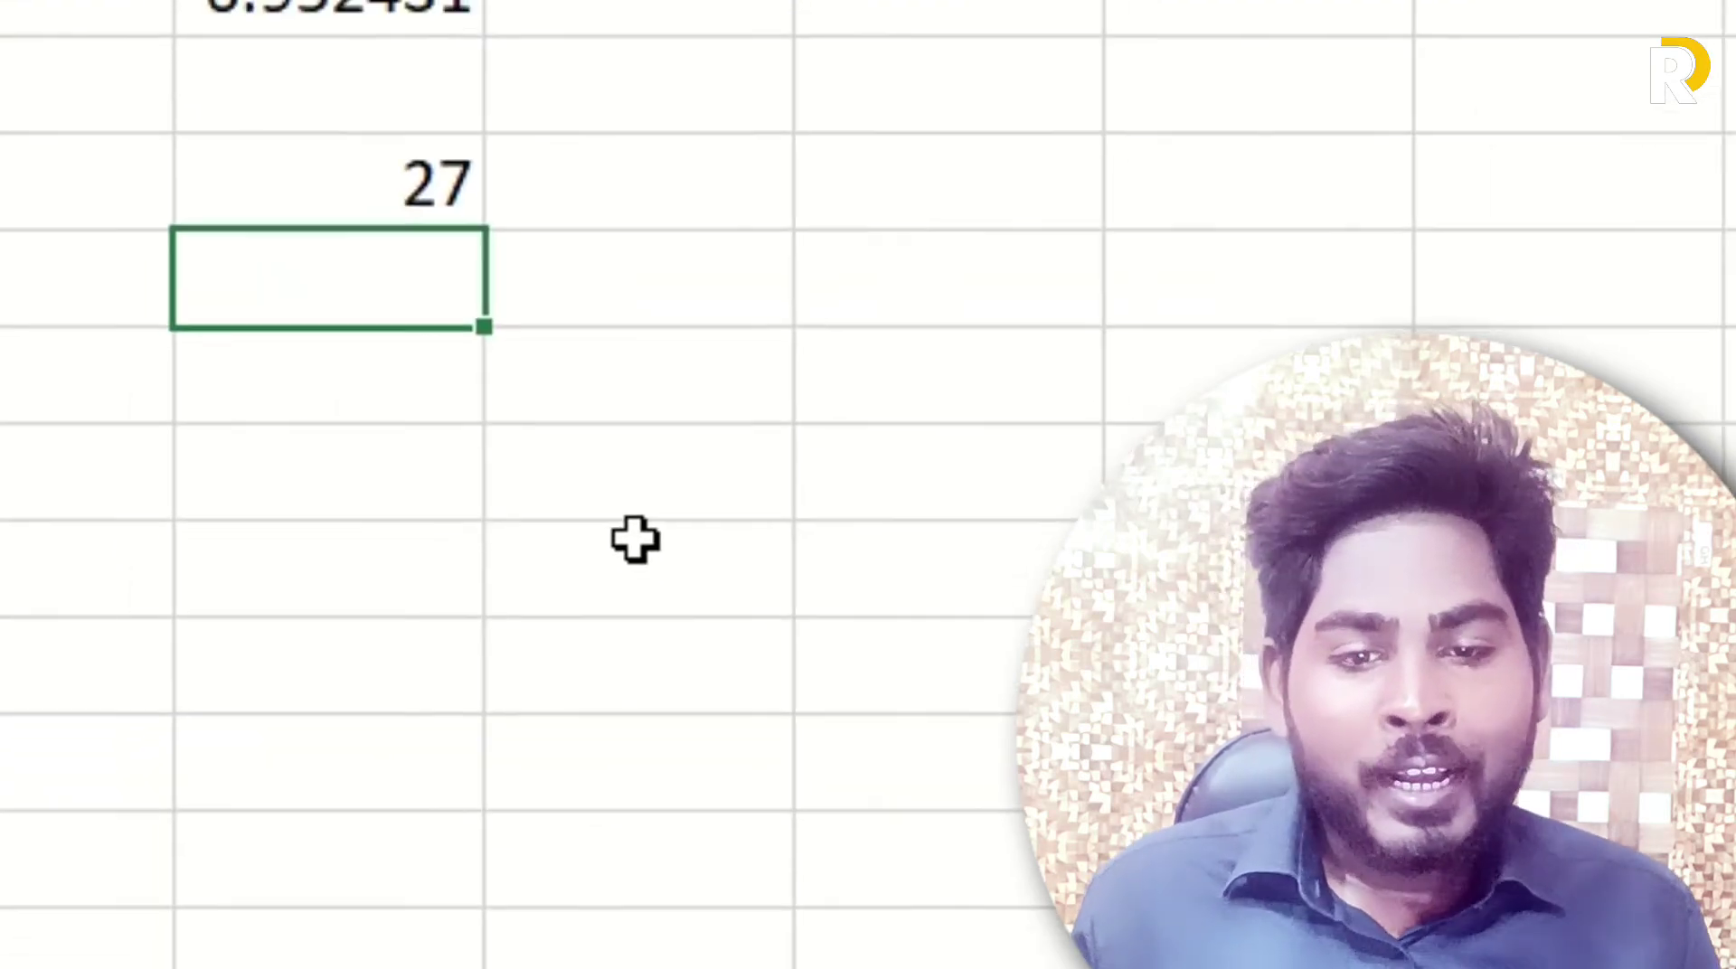
Enter 485, 45 and 878 in cells E4:E6 to trigger recalculation of the random numbers
{"action": "key", "text": "Right"}
{"action": "key", "text": "Right"}
{"action": "key", "text": "Right"}
{"action": "key", "text": "Up"}
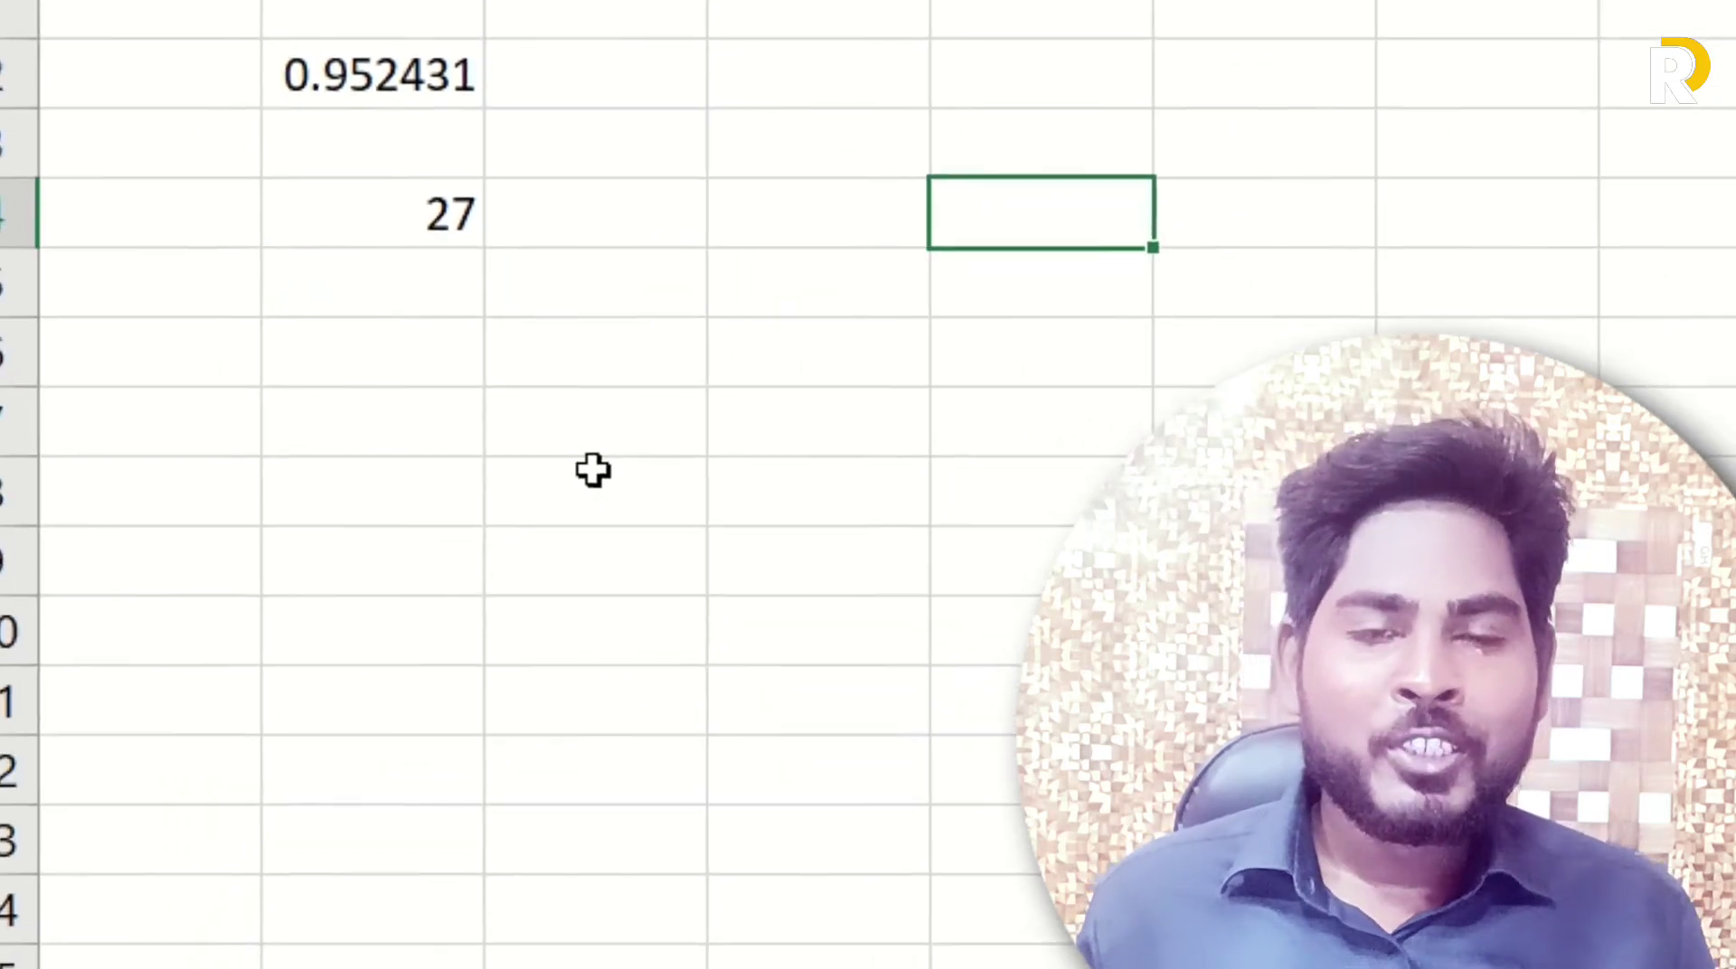
{"action": "type", "text": "485"}
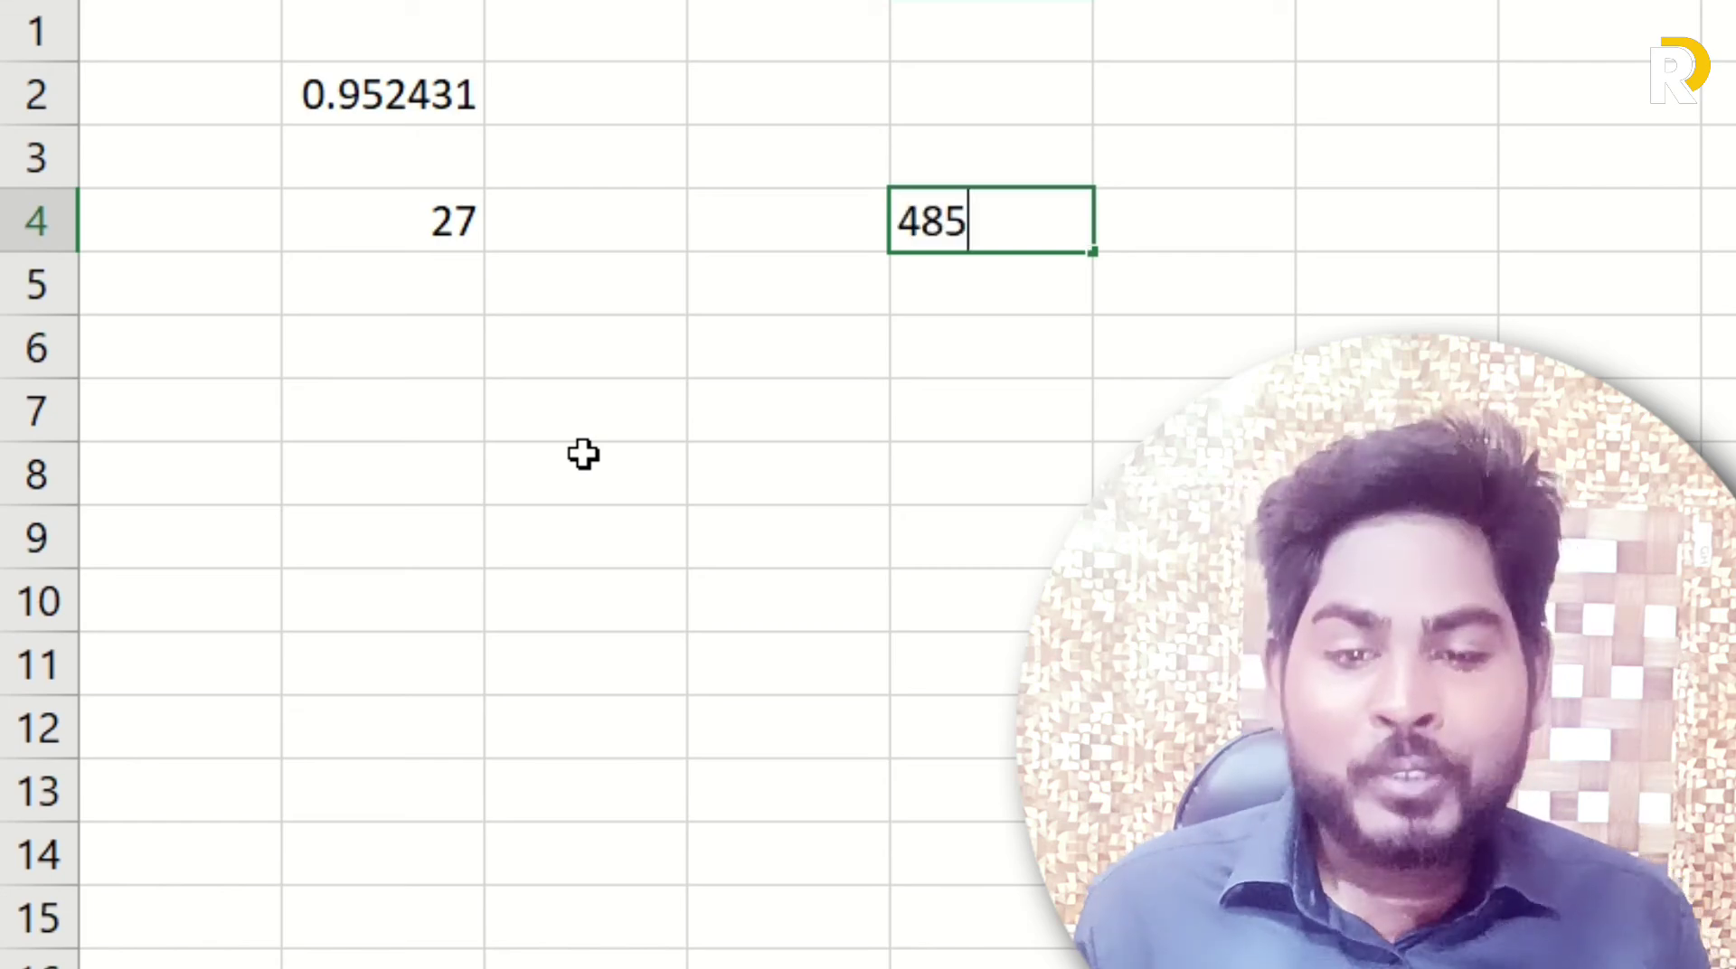
{"action": "key", "text": "Return"}
{"action": "type", "text": "45"}
{"action": "key", "text": "Return"}
{"action": "type", "text": "878"}
{"action": "key", "text": "Return"}
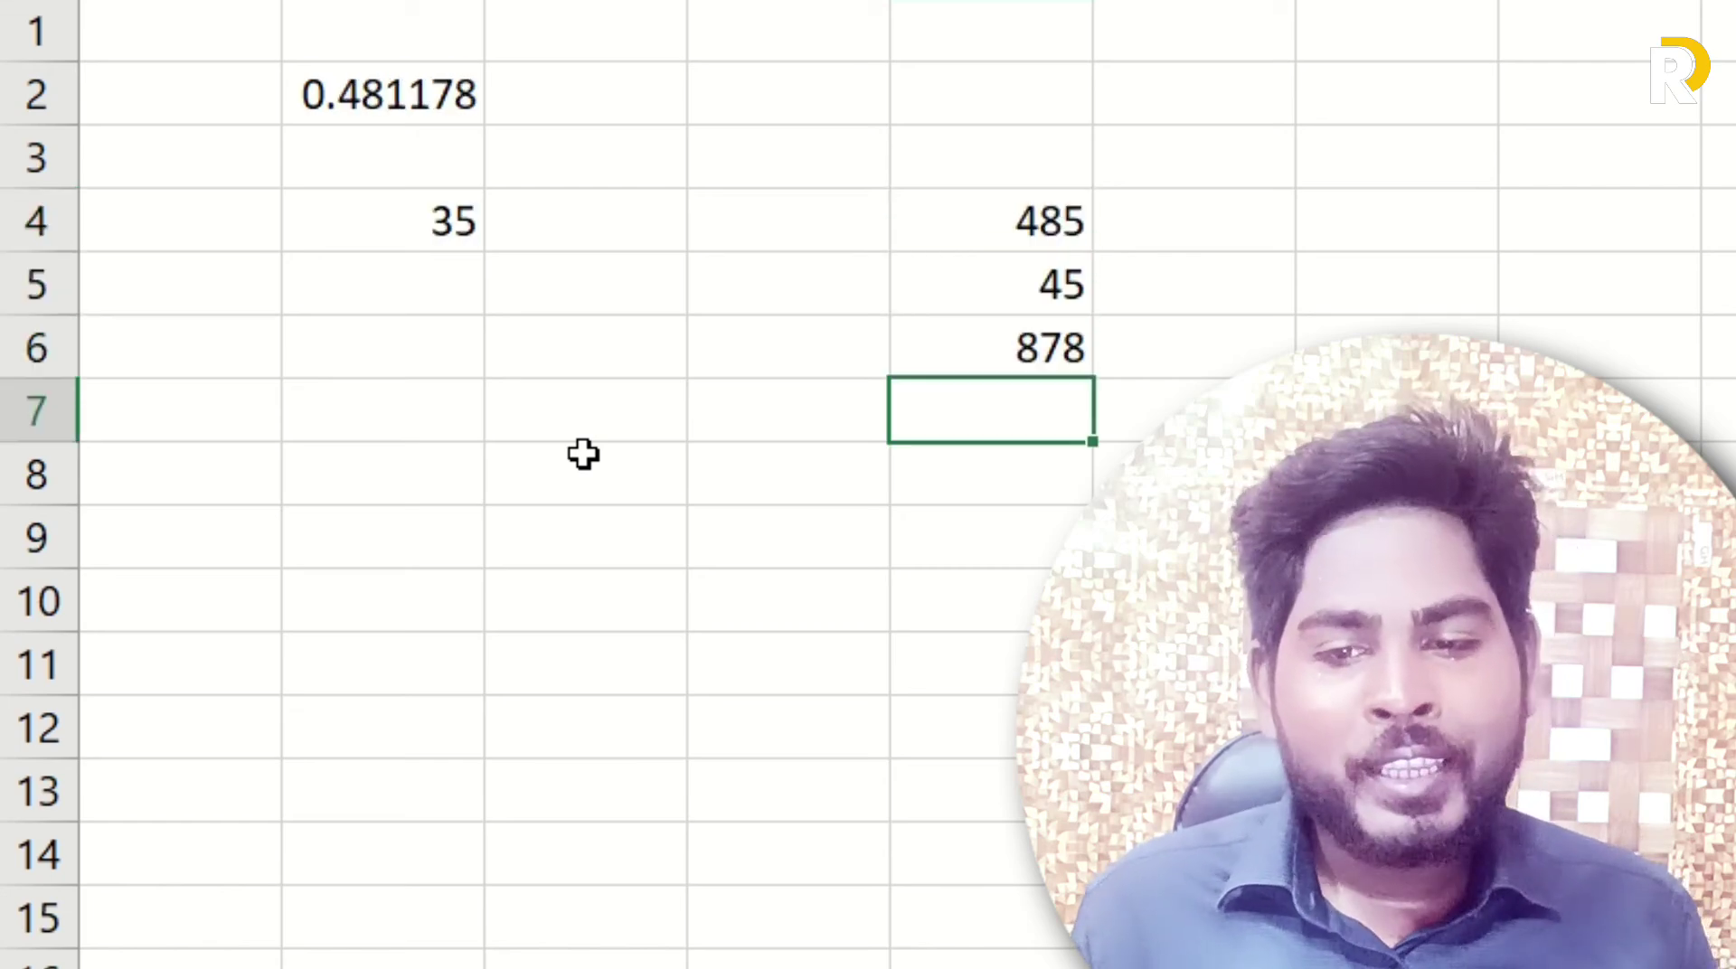
Label the two random numbers by entering rand in C2 and randbetween in C4, and select cell B4
{"action": "double_click", "coordinate": [503, 101]}
{"action": "type", "text": "rand"}
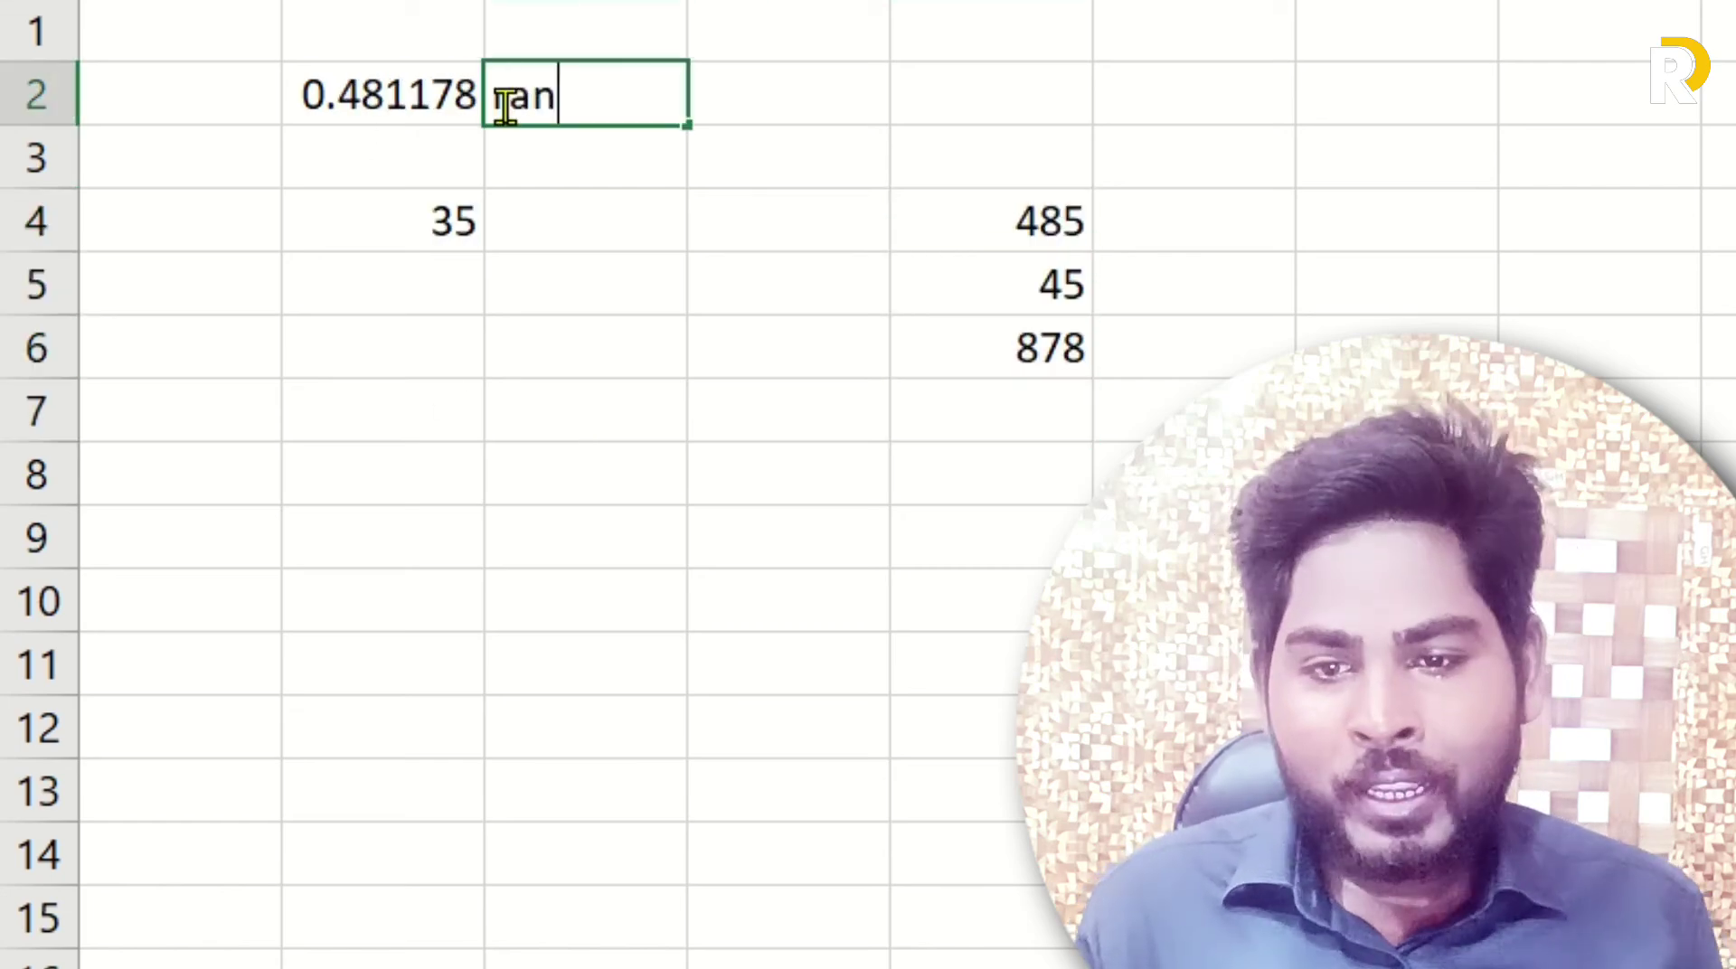
{"action": "key", "text": "Return"}
{"action": "key", "text": "Return"}
{"action": "type", "text": "randbet"}
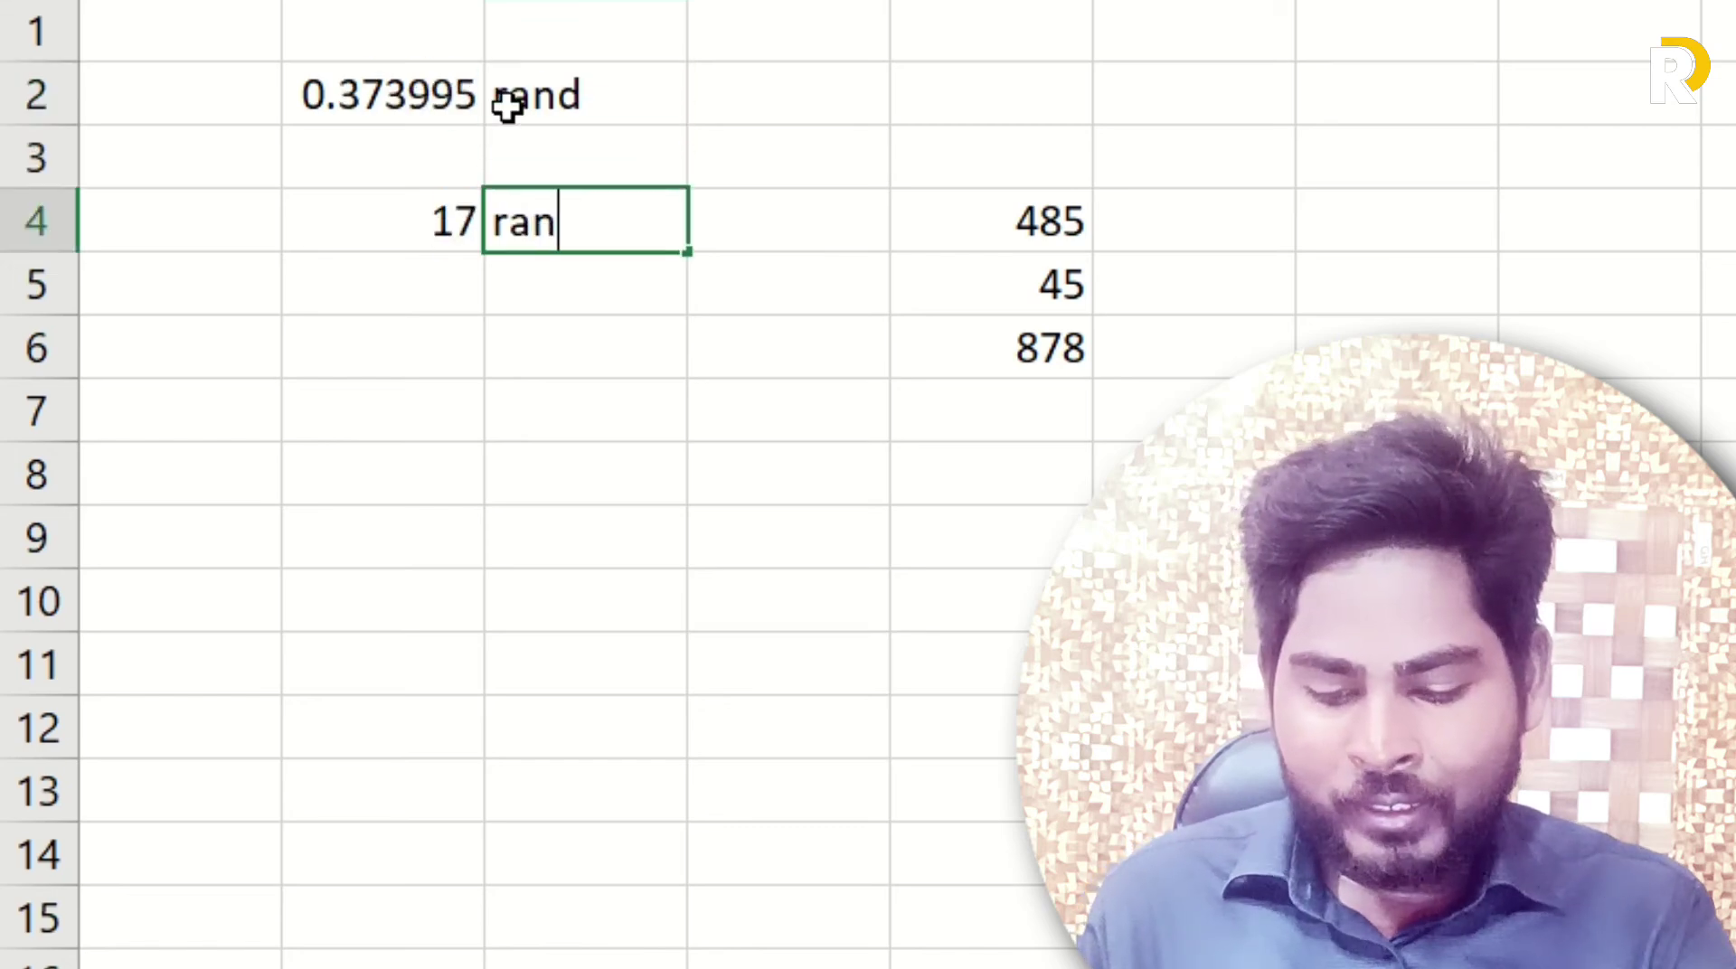
{"action": "type", "text": "ween"}
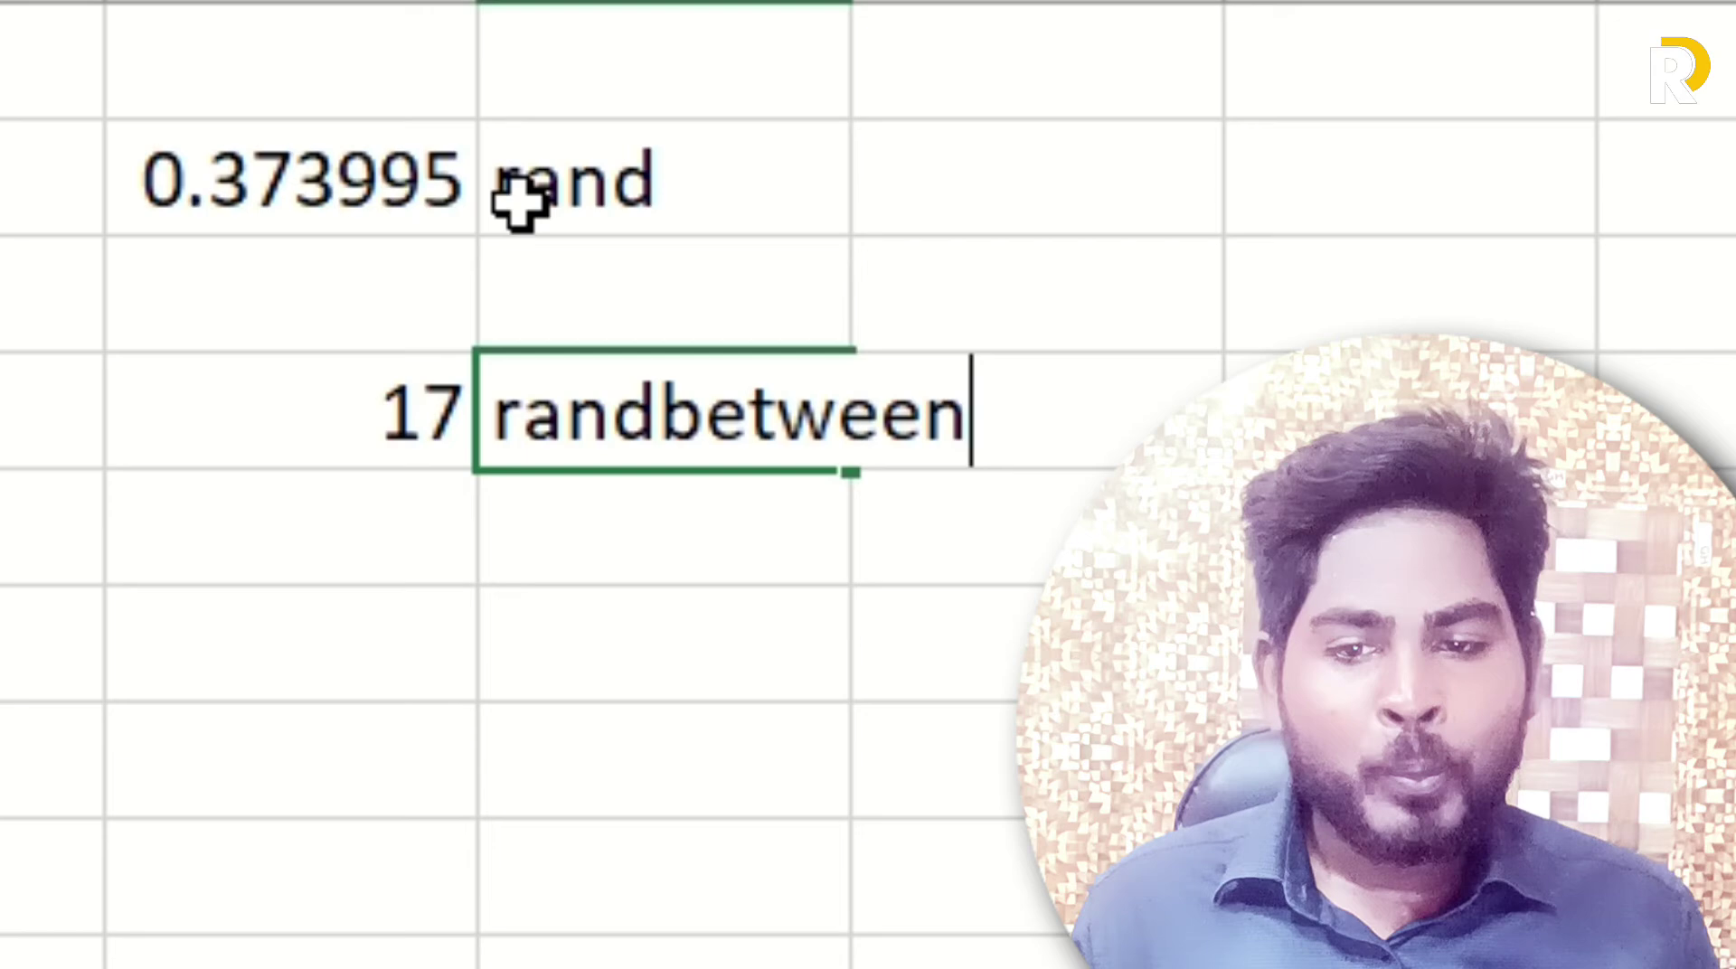
{"action": "key", "text": "Return"}
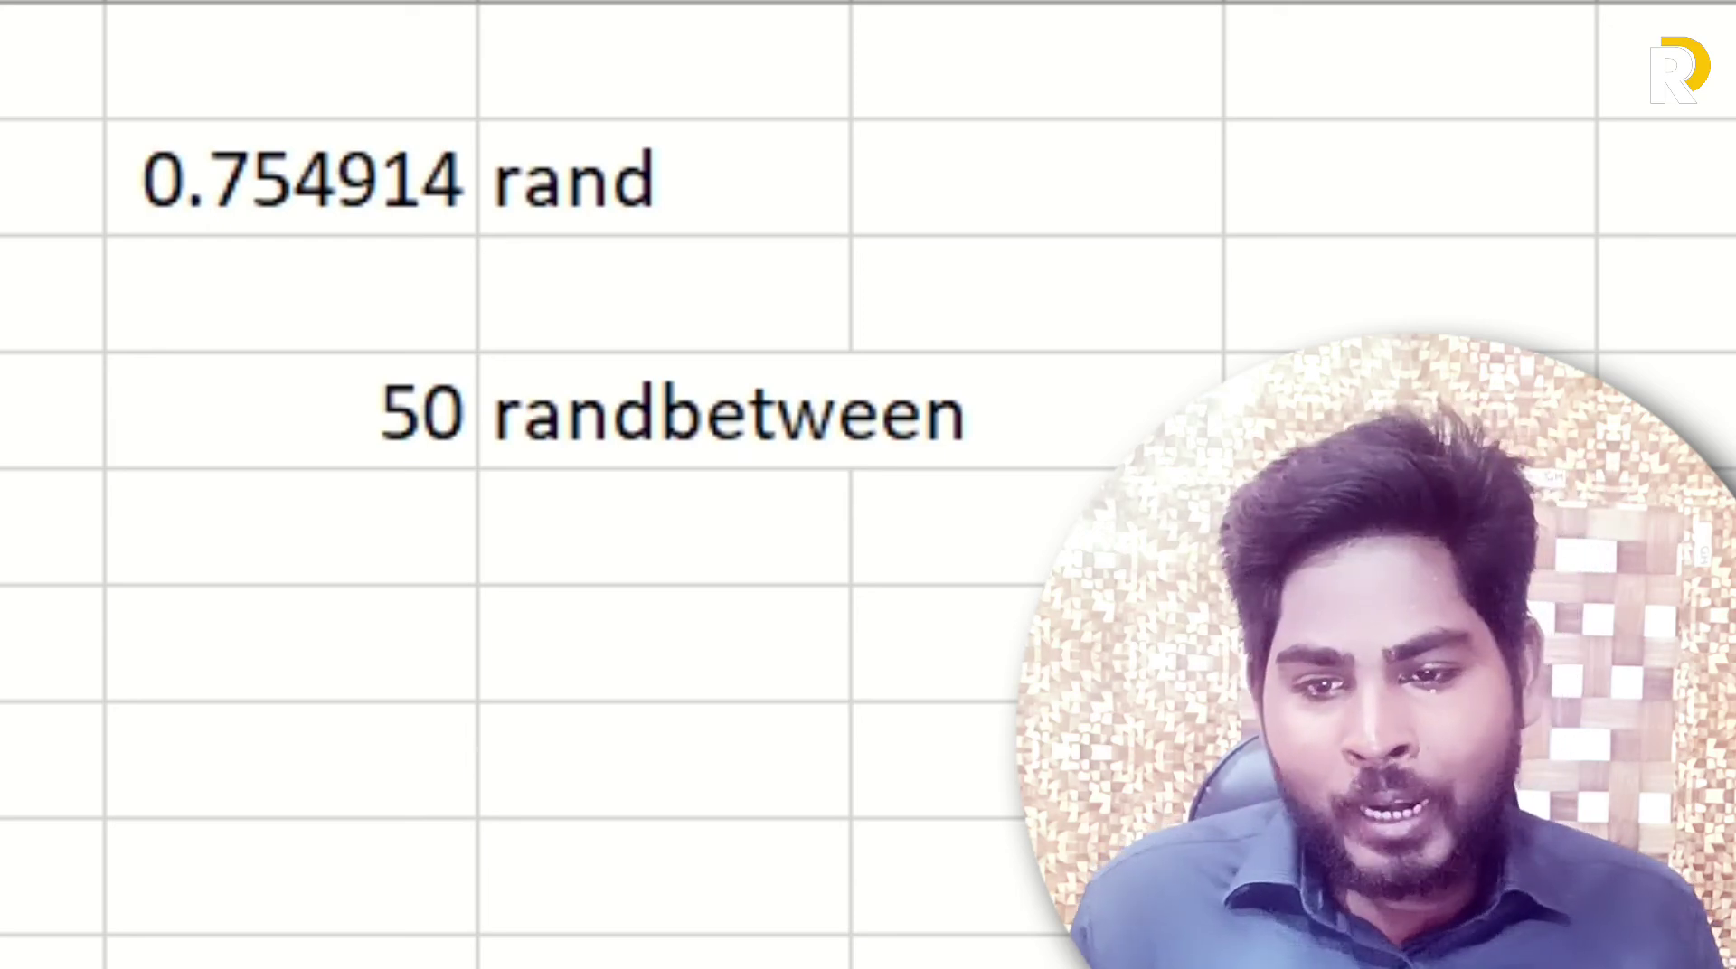
{"action": "left_click", "coordinate": [344, 446]}
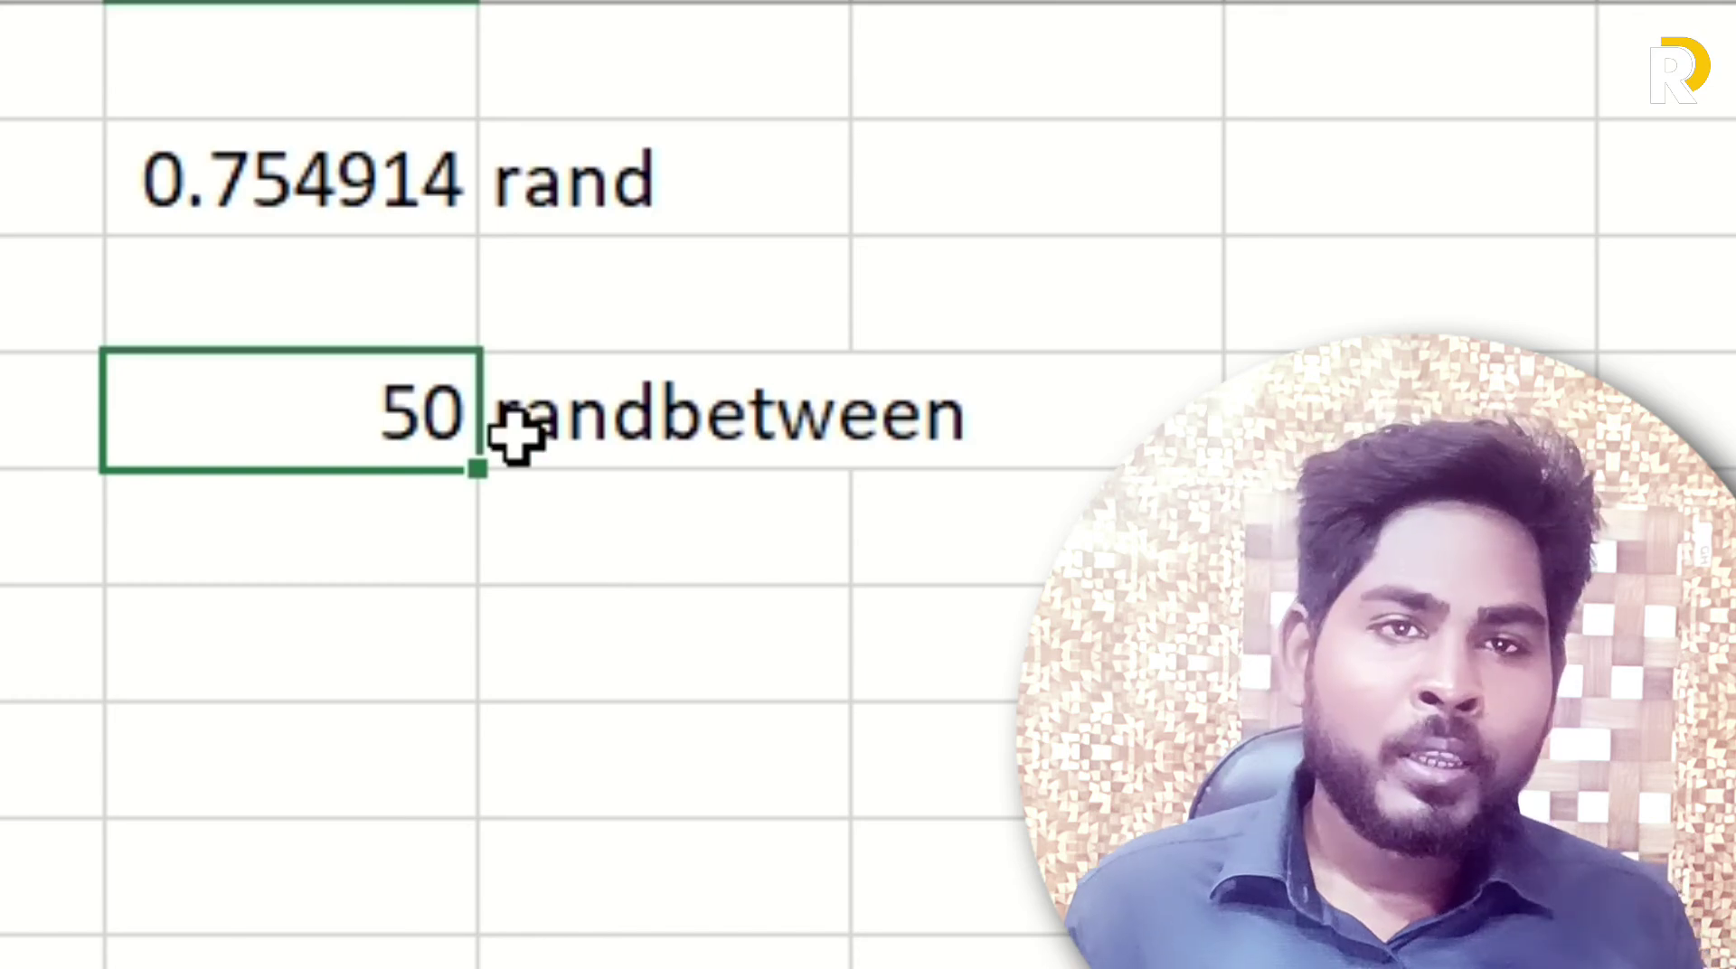